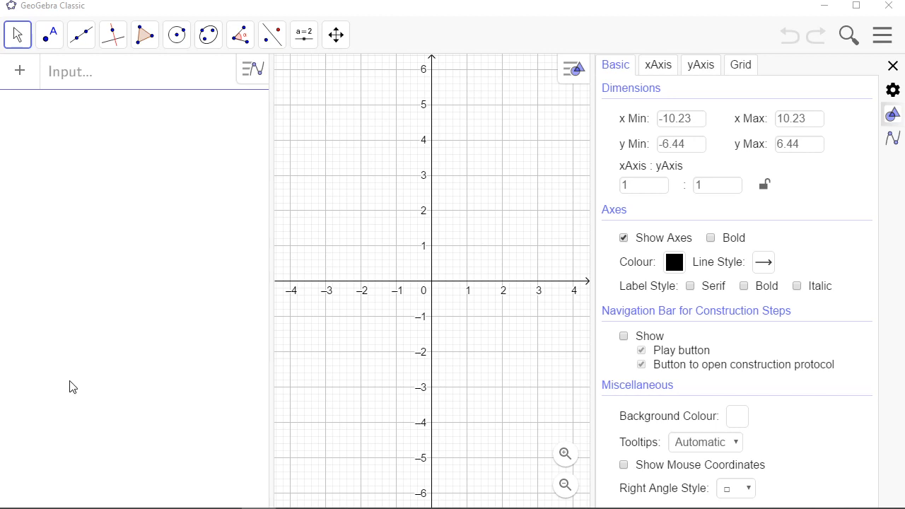
Show the Spreadsheet view next to the Algebra and Graphics views, and close the graphics settings panel
{"action": "left_click", "coordinate": [883, 35]}
{"action": "left_click", "coordinate": [754, 296]}
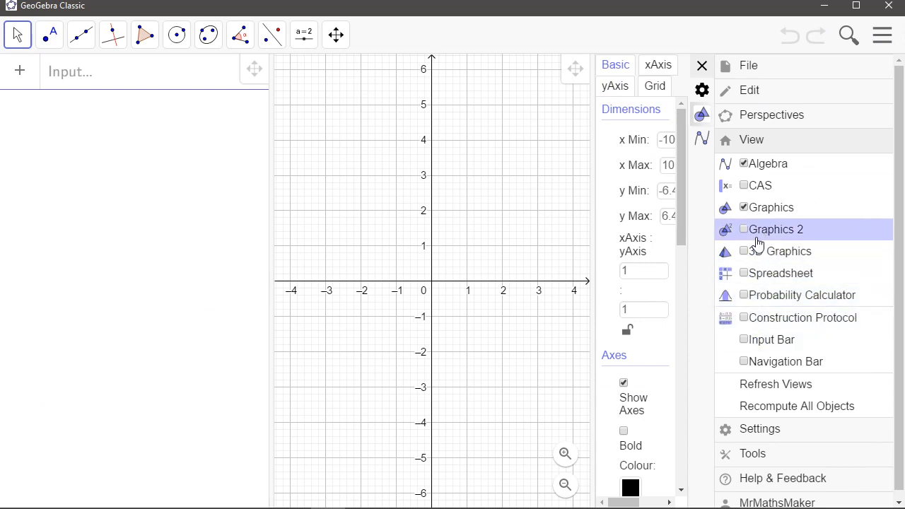
{"action": "left_click", "coordinate": [745, 273]}
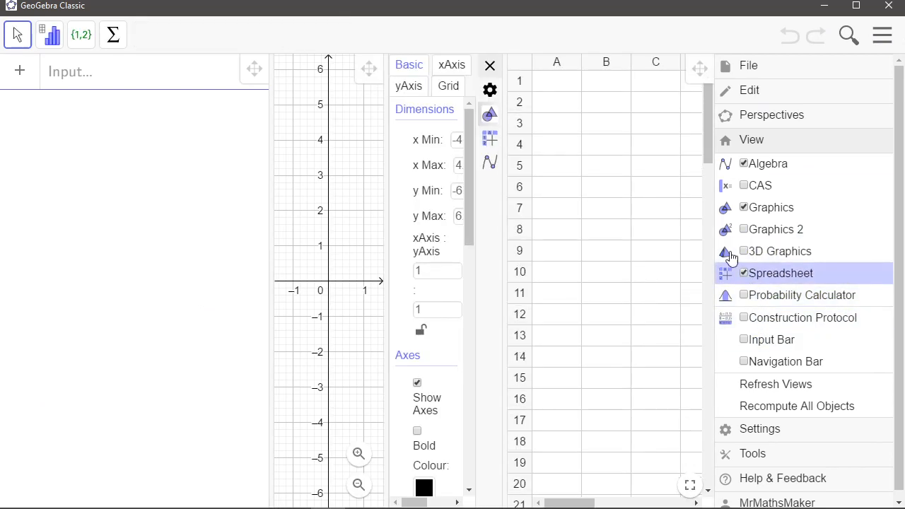
{"action": "left_click", "coordinate": [884, 37]}
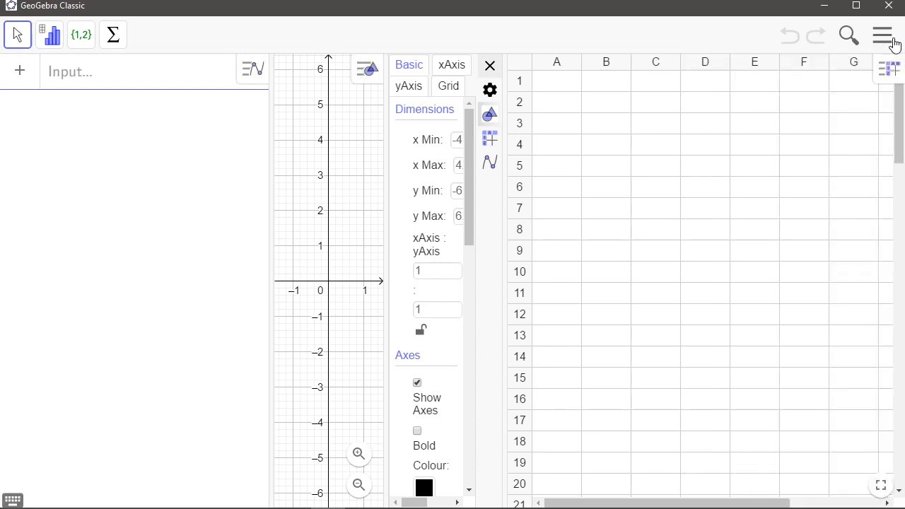
{"action": "left_click", "coordinate": [489, 67]}
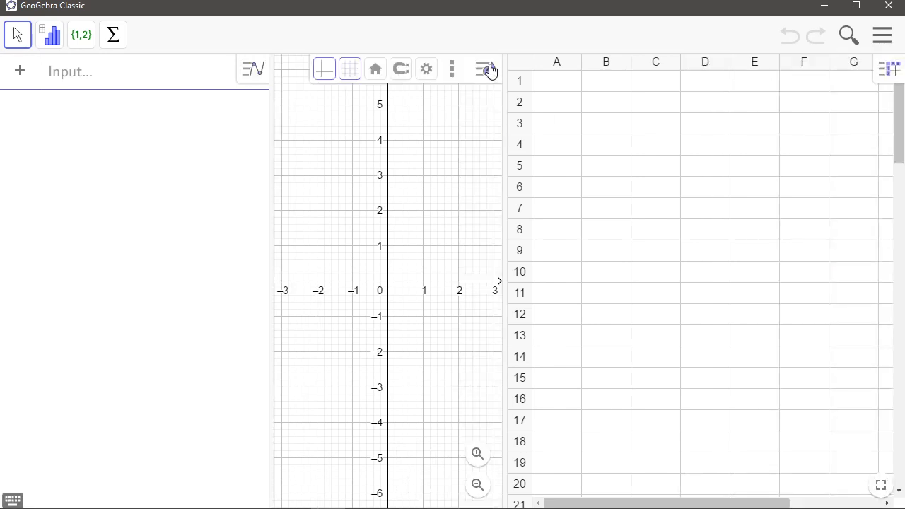
Enter the heading class in A1 and the values 20, 24, 28, 32, 36, 40, 44 below it in column A
{"action": "left_click", "coordinate": [551, 86]}
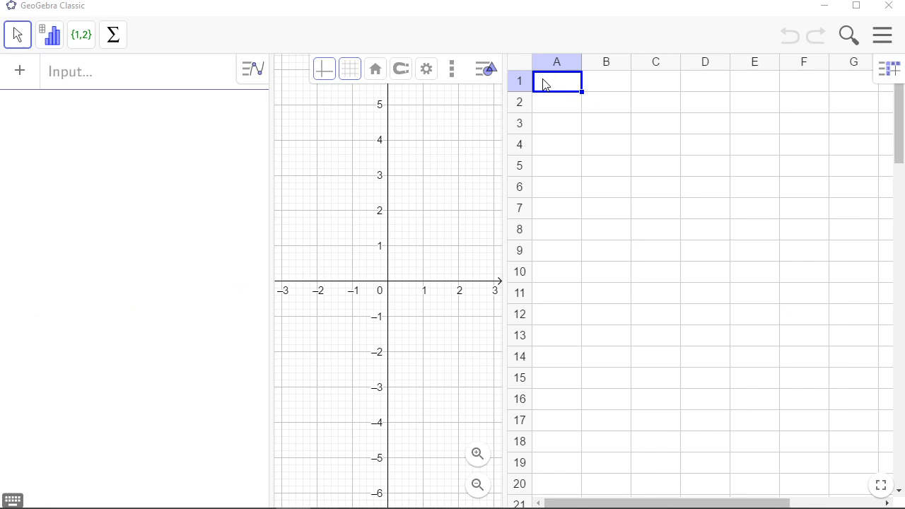
{"action": "left_click", "coordinate": [551, 95]}
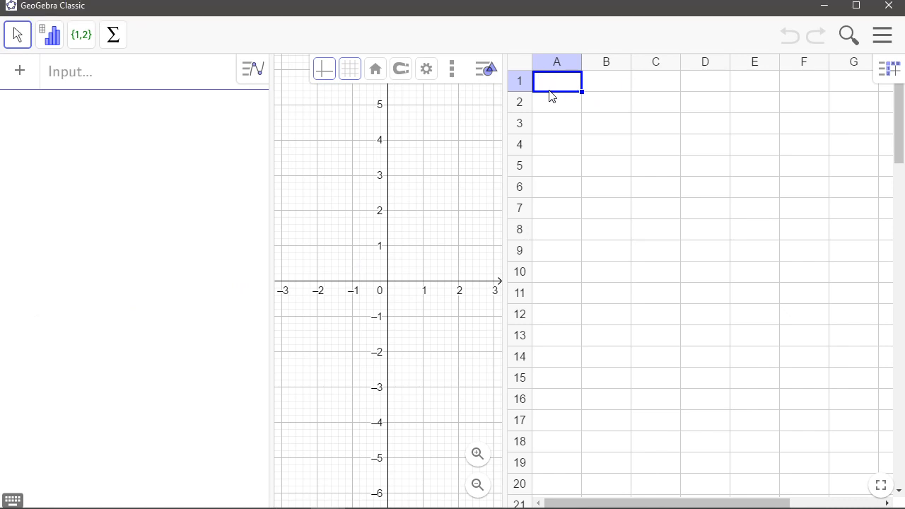
{"action": "type", "text": "class"}
{"action": "key", "text": "Return"}
{"action": "type", "text": "20"}
{"action": "key", "text": "Return"}
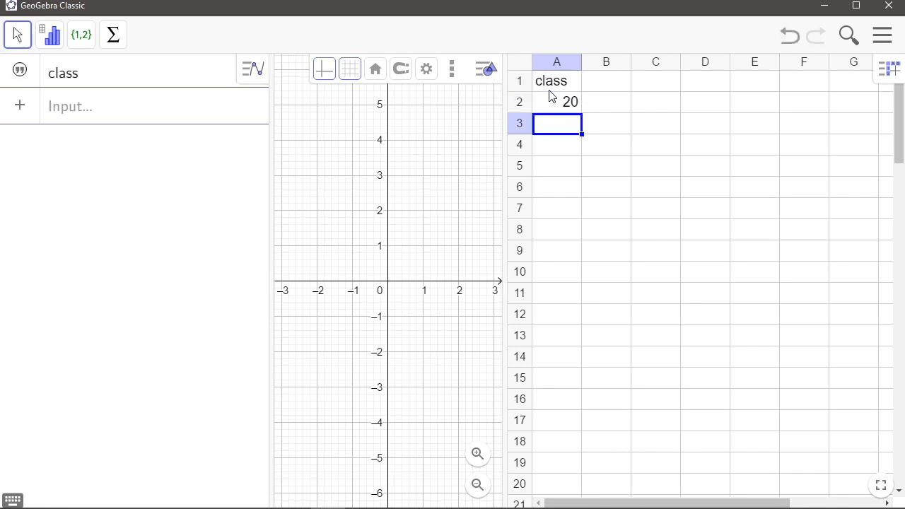
{"action": "type", "text": "24"}
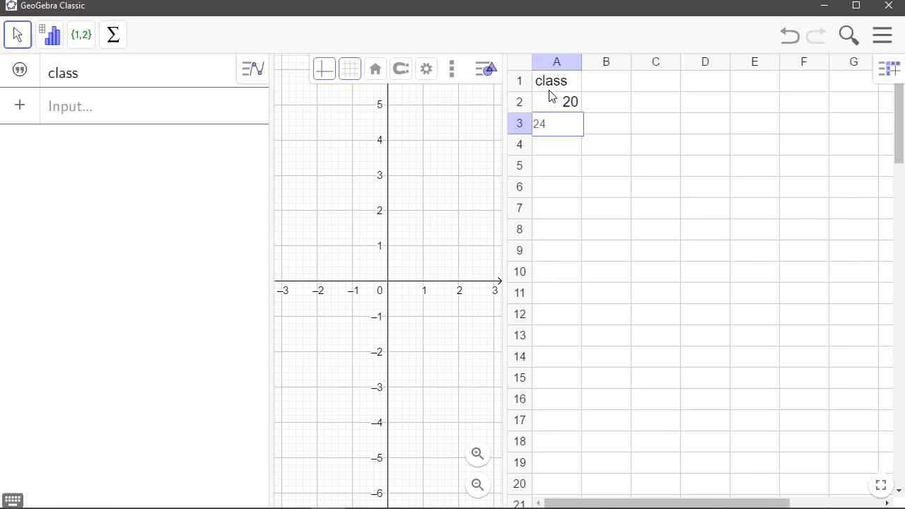
{"action": "key", "text": "Return"}
{"action": "type", "text": "28"}
{"action": "key", "text": "Return"}
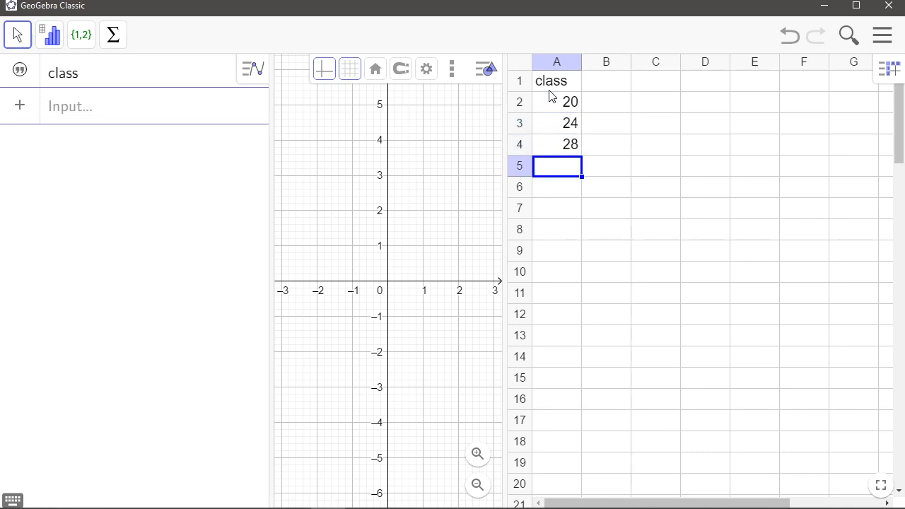
{"action": "type", "text": "32"}
{"action": "key", "text": "Return"}
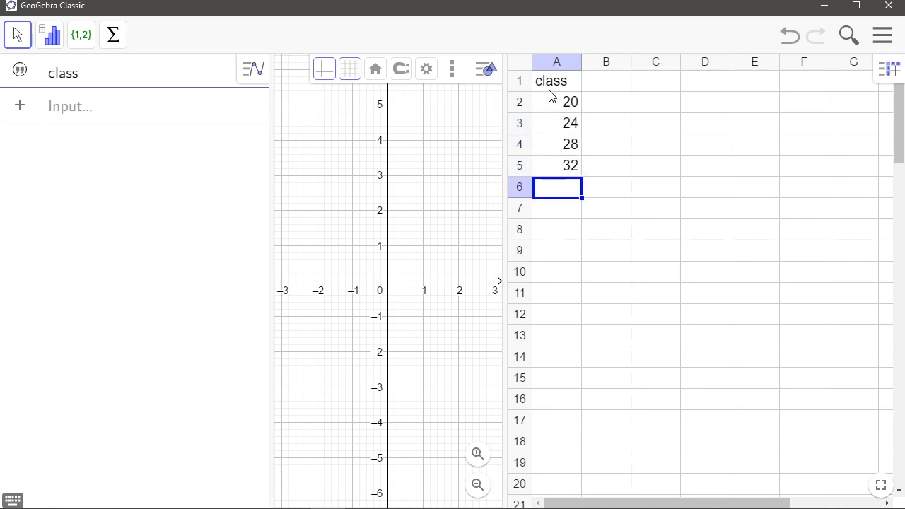
{"action": "type", "text": "36"}
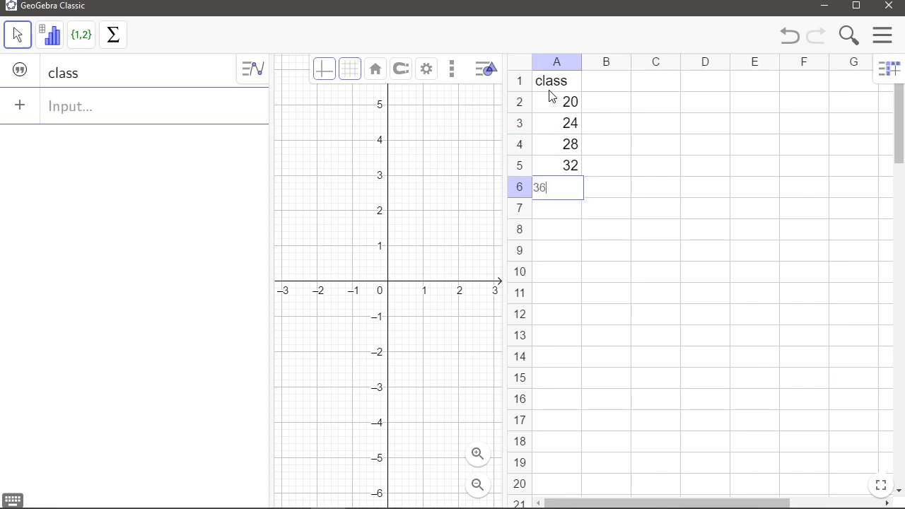
{"action": "key", "text": "Return"}
{"action": "type", "text": "40"}
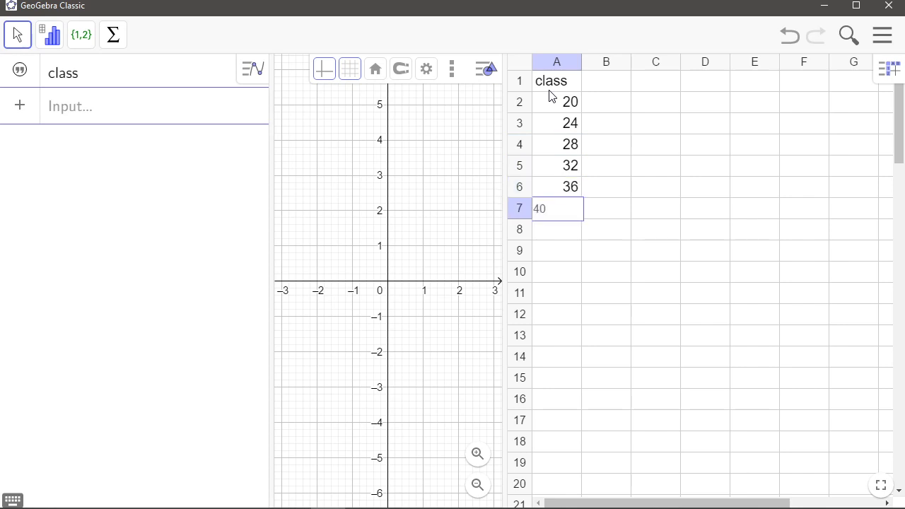
{"action": "key", "text": "Return"}
{"action": "type", "text": "44"}
{"action": "key", "text": "Tab"}
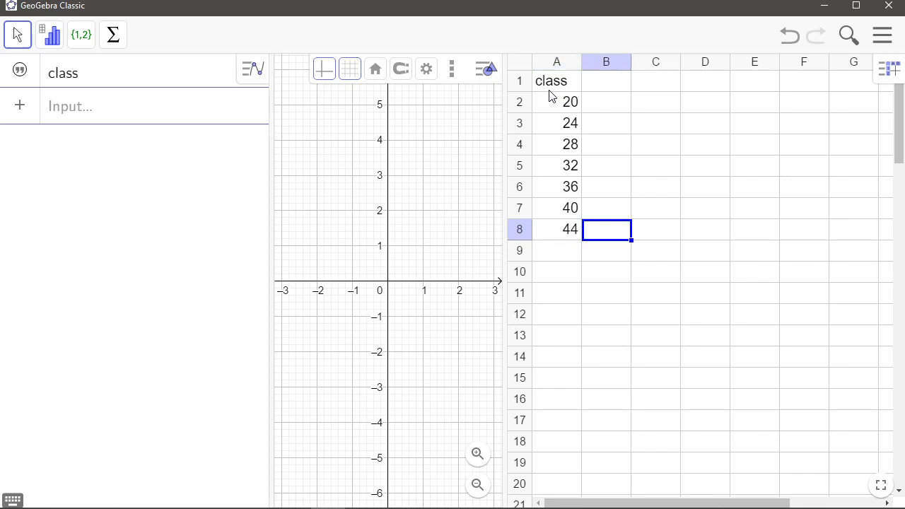
Enter the heading centre in cell B1
{"action": "key", "text": "Up"}
{"action": "key", "text": "Up"}
{"action": "key", "text": "Up"}
{"action": "key", "text": "Up"}
{"action": "key", "text": "Up"}
{"action": "key", "text": "Up"}
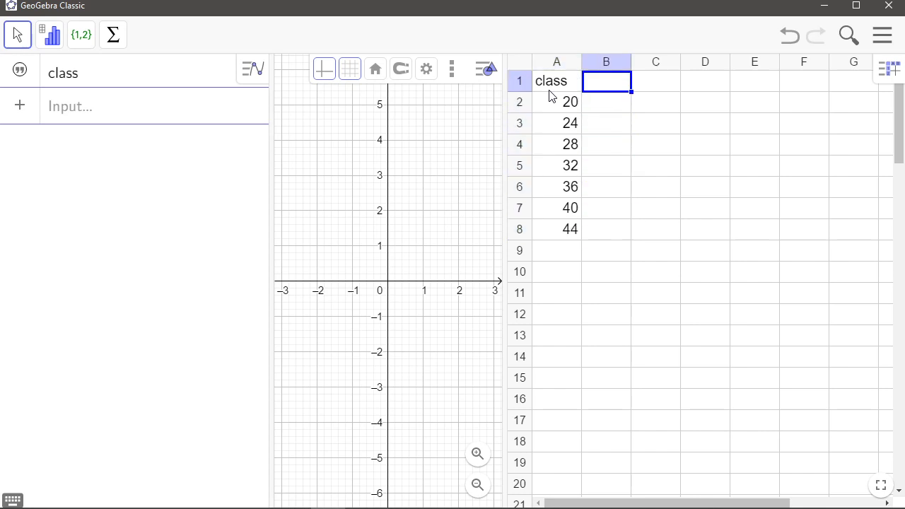
{"action": "type", "text": "cen"}
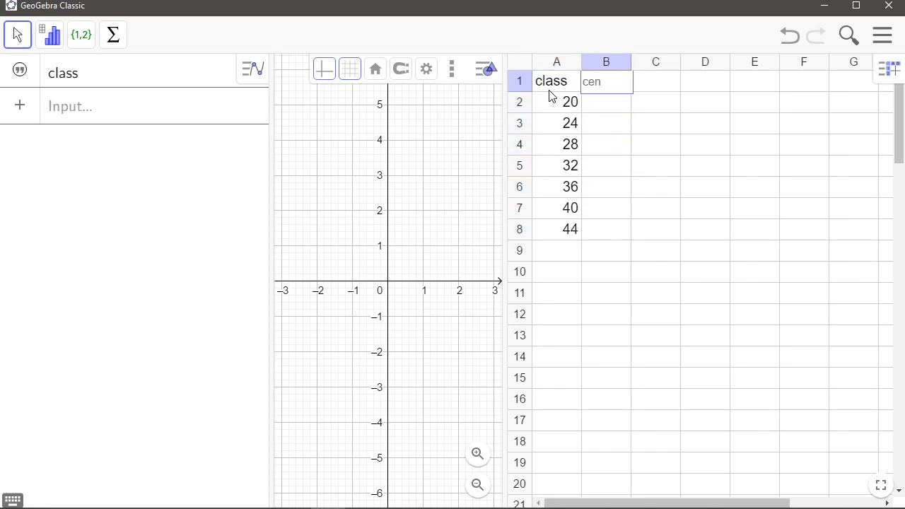
{"action": "type", "text": "tre"}
{"action": "key", "text": "Tab"}
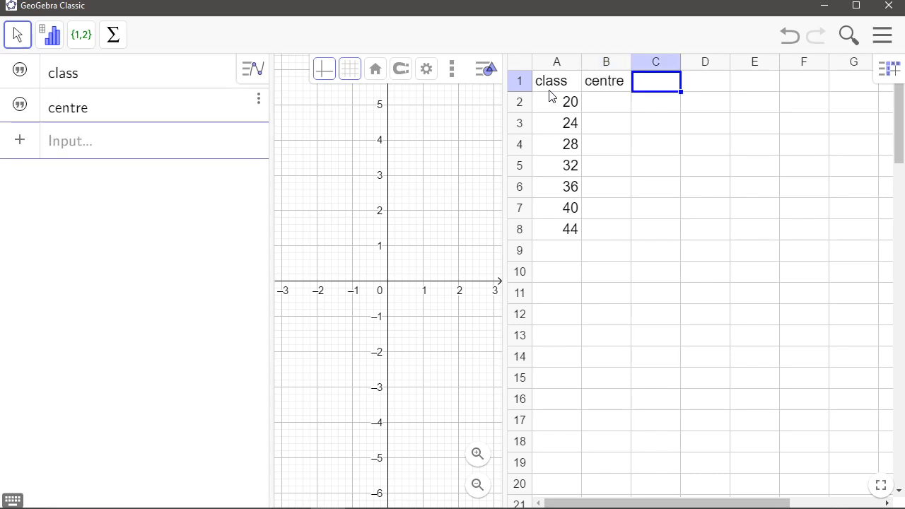
Enter the heading freq in C1 and the frequencies 6, 3, 3, 4, 2, 1 in cells C3 to C8
{"action": "type", "text": "freq"}
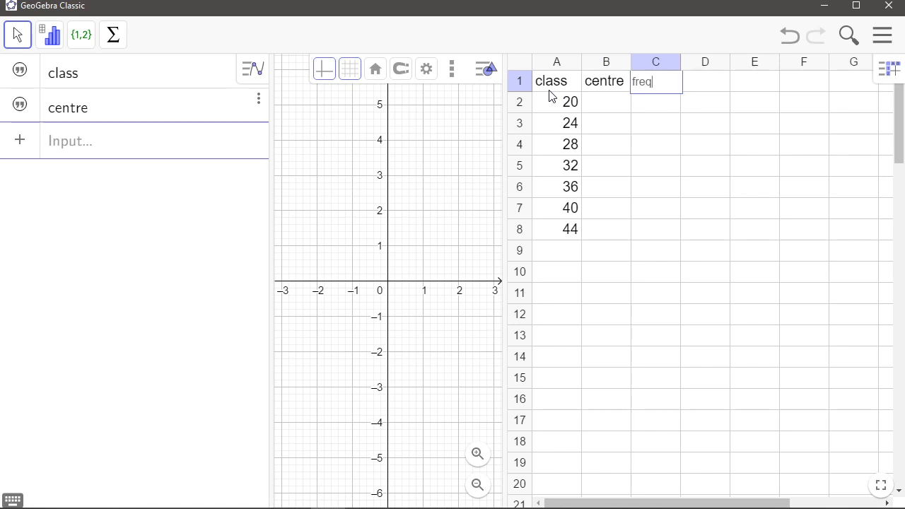
{"action": "key", "text": "Return"}
{"action": "key", "text": "Down"}
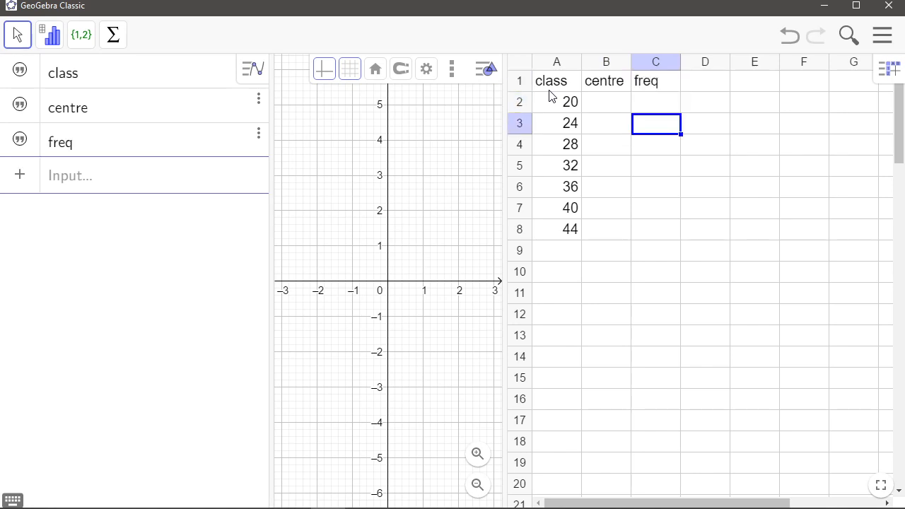
{"action": "type", "text": "6"}
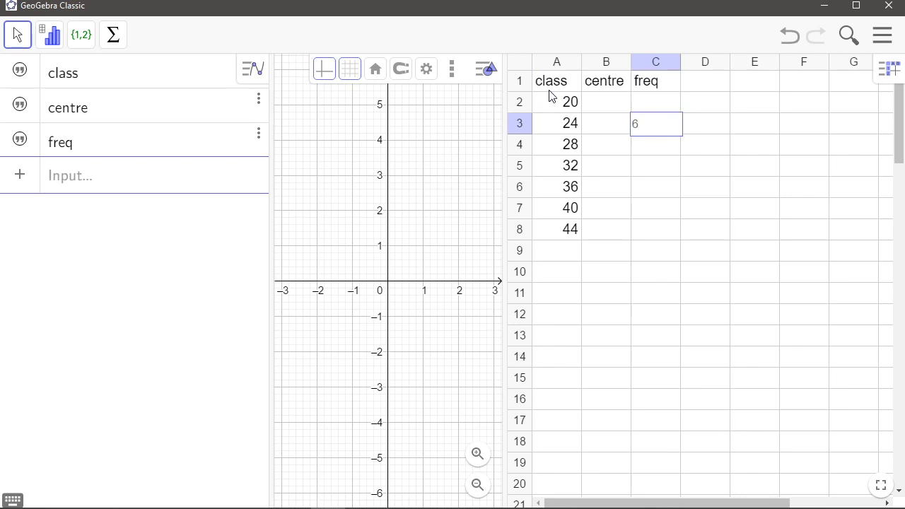
{"action": "key", "text": "Return"}
{"action": "type", "text": "3"}
{"action": "key", "text": "Return"}
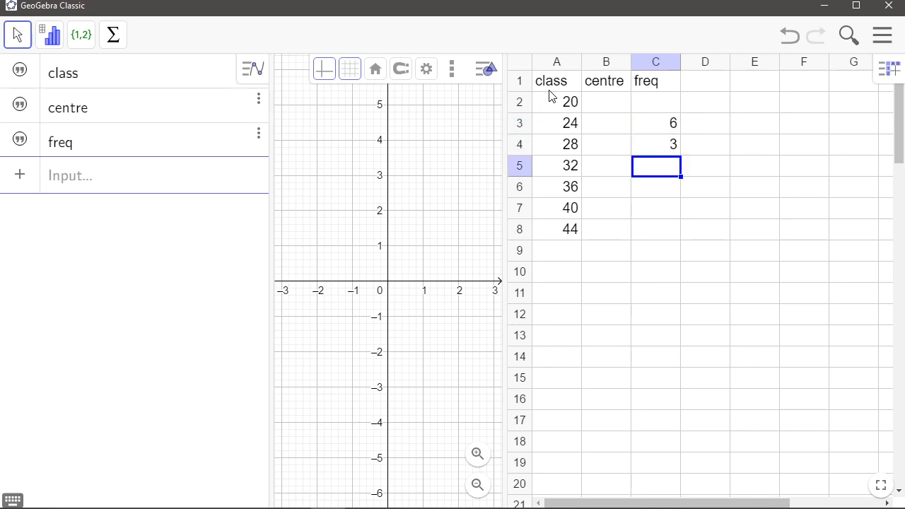
{"action": "type", "text": "3"}
{"action": "key", "text": "Return"}
{"action": "type", "text": "4"}
{"action": "key", "text": "Return"}
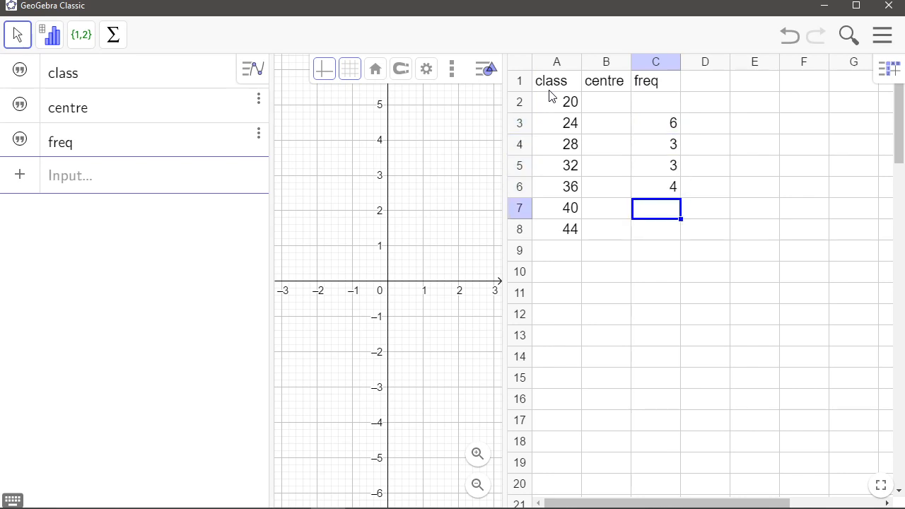
{"action": "type", "text": "0"}
{"action": "key", "text": "Up"}
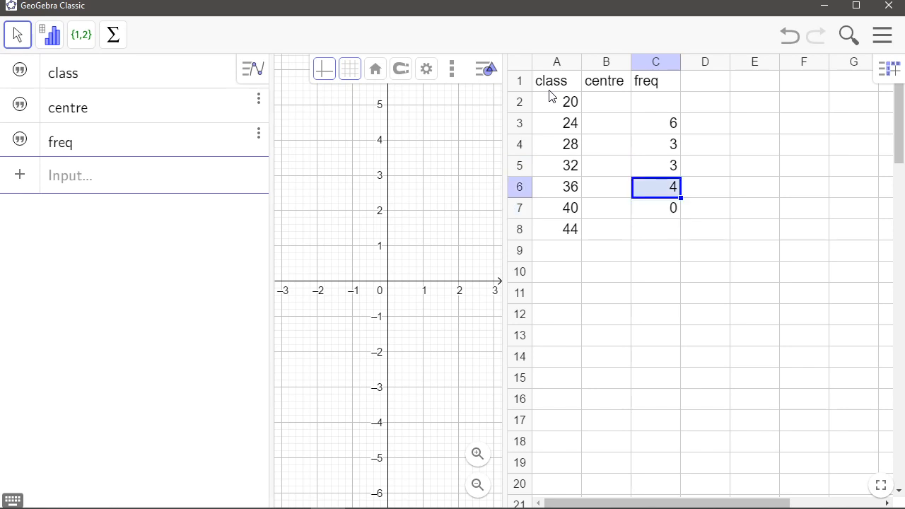
{"action": "key", "text": "Down"}
{"action": "type", "text": "2"}
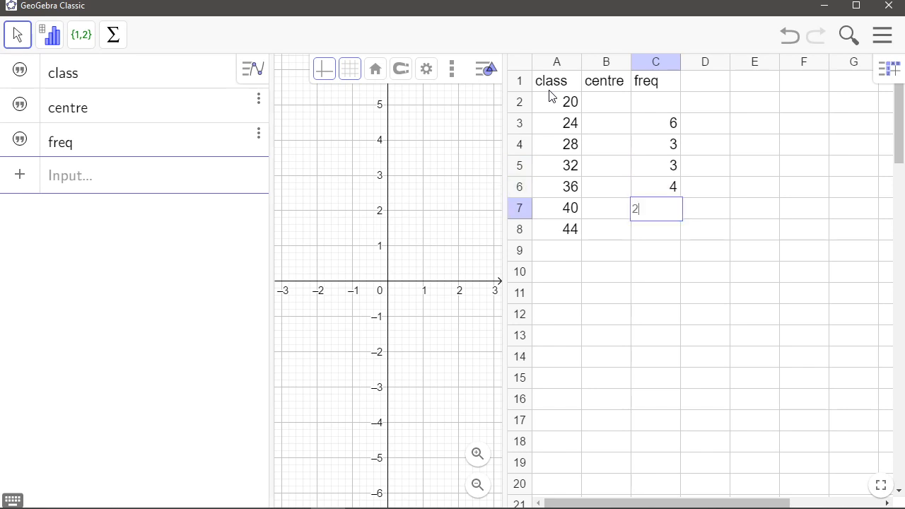
{"action": "key", "text": "Return"}
{"action": "type", "text": "1"}
{"action": "key", "text": "Return"}
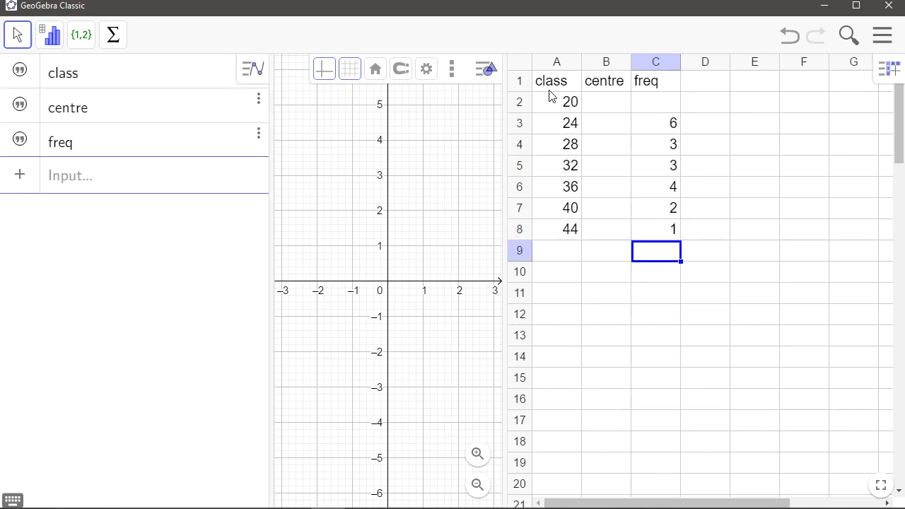
Try to enter a =sum() formula in C10 over the frequency column
{"action": "key", "text": "Down"}
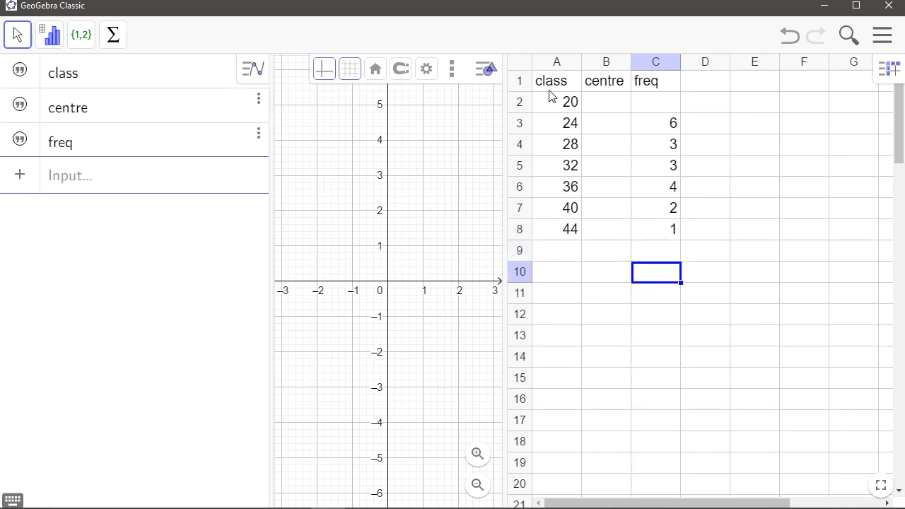
{"action": "type", "text": "=sum("}
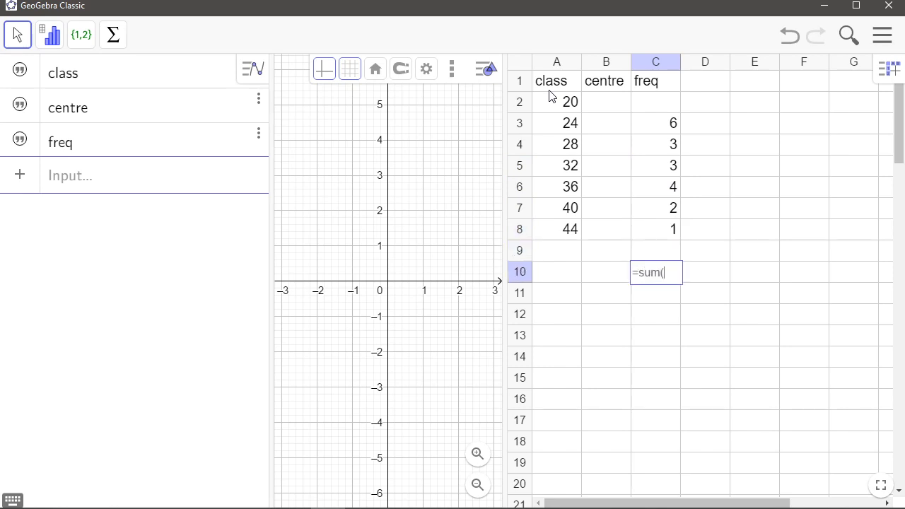
{"action": "type", "text": ")"}
{"action": "left_click_drag", "start_coordinate": [652, 110], "coordinate": [663, 247]}
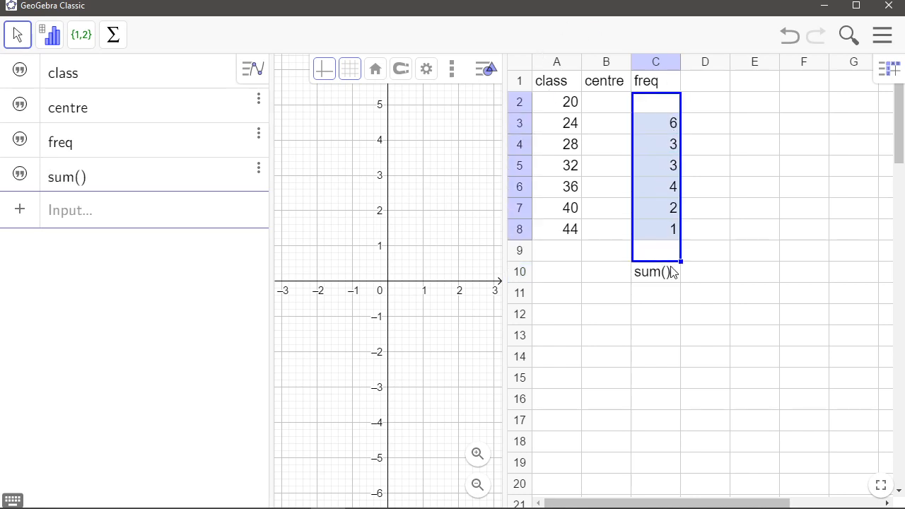
{"action": "left_click", "coordinate": [668, 273]}
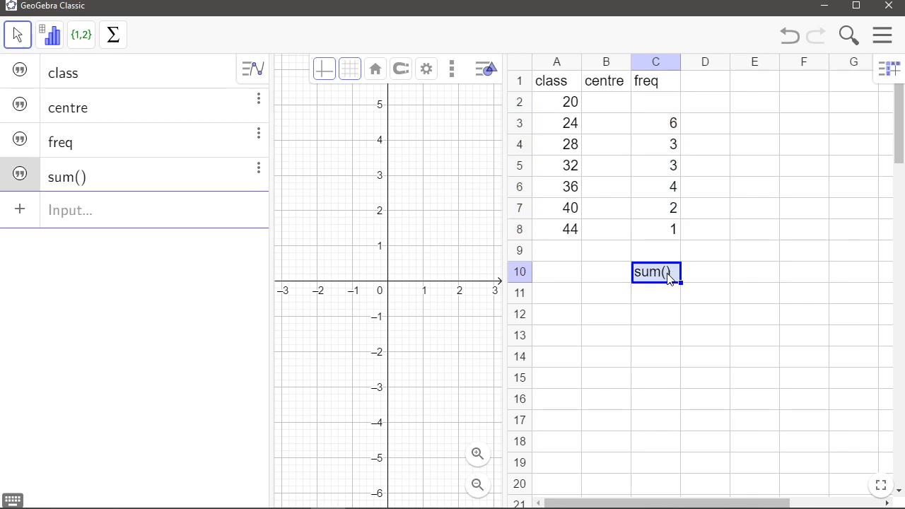
Retype the =sum( formula in C10, selecting the frequency cells as its range
{"action": "double_click", "coordinate": [668, 276]}
{"action": "key", "text": "BackSpace"}
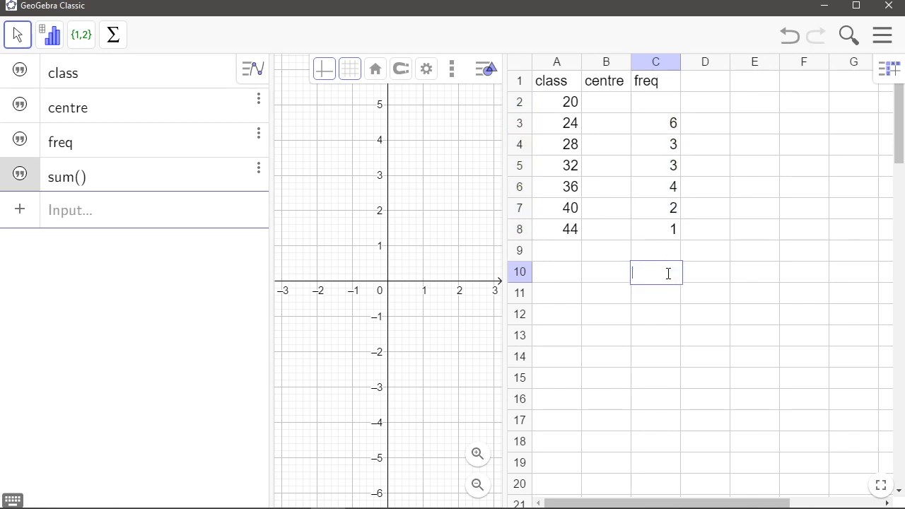
{"action": "type", "text": "=sum("}
{"action": "left_click_drag", "start_coordinate": [661, 115], "coordinate": [661, 249]}
{"action": "left_click", "coordinate": [726, 316]}
{"action": "left_click", "coordinate": [664, 275]}
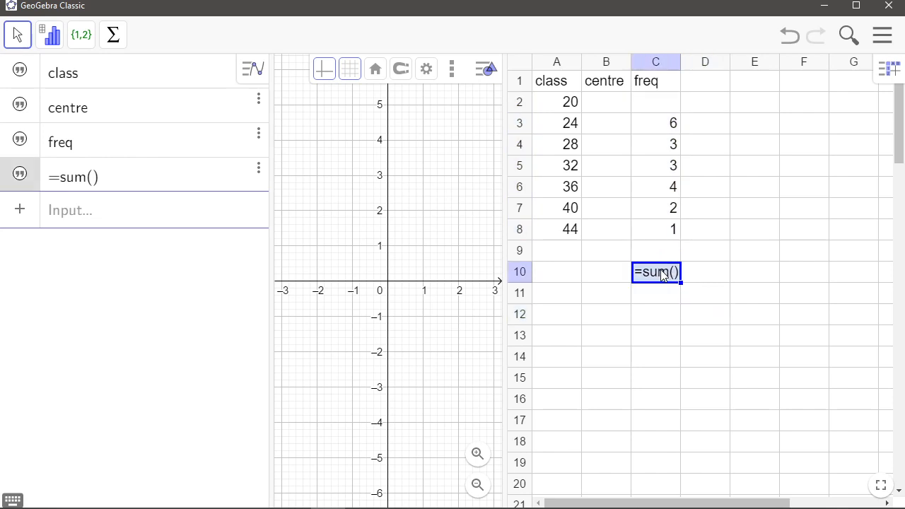
Clear the contents of cell C10
{"action": "key", "text": "Delete"}
{"action": "double_click", "coordinate": [662, 273]}
{"action": "key", "text": "Return"}
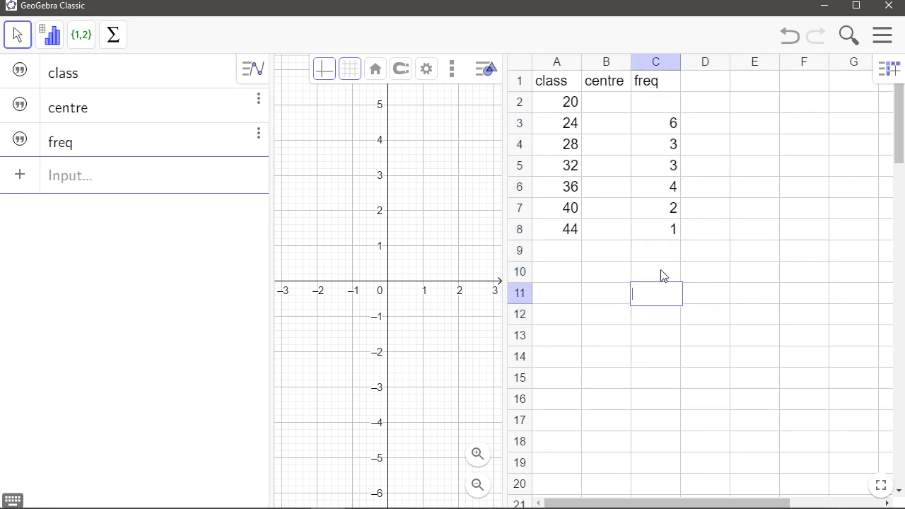
Enter a =sum formula in C10 over the range C3 to C8
{"action": "left_click", "coordinate": [777, 321]}
{"action": "left_click", "coordinate": [647, 280]}
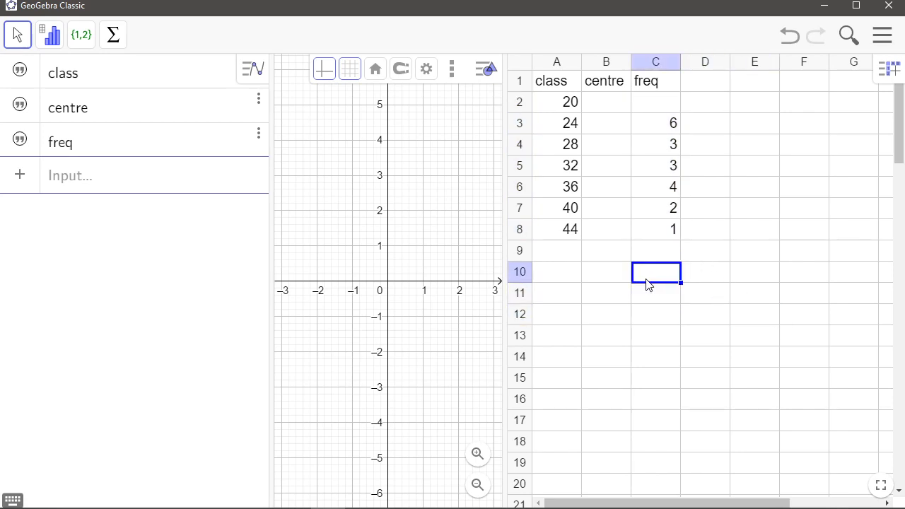
{"action": "type", "text": "=sum()"}
{"action": "left_click_drag", "start_coordinate": [658, 124], "coordinate": [652, 234]}
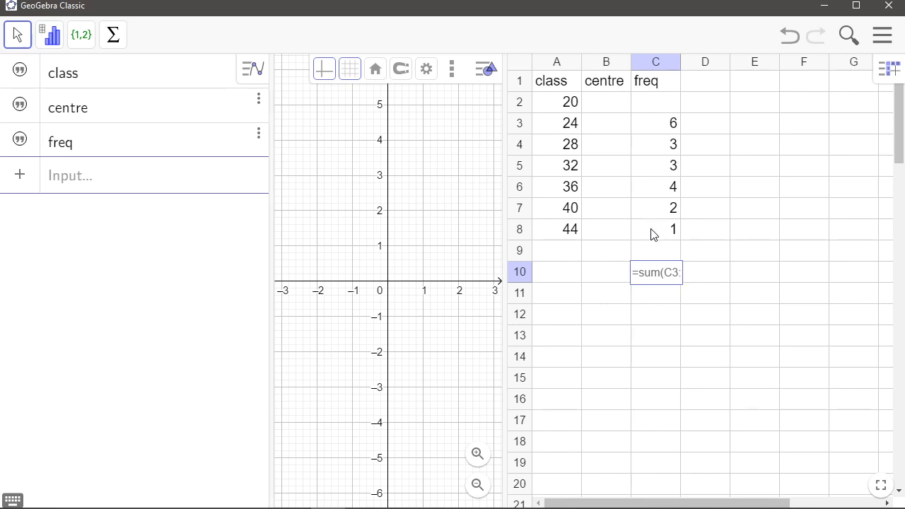
{"action": "key", "text": "Return"}
{"action": "left_click", "coordinate": [656, 274]}
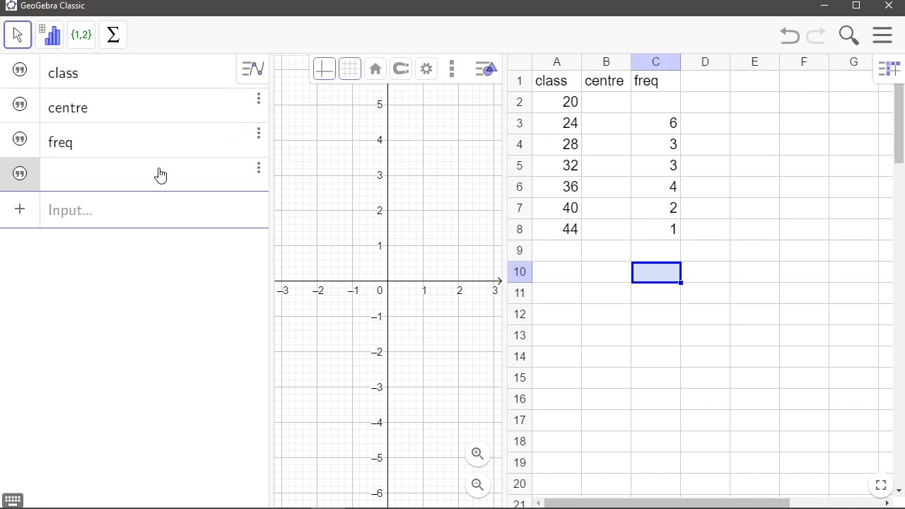
Delete the empty text object from the algebra view and re-enter the =sum() total of C3 to C8 in C10
{"action": "left_click", "coordinate": [259, 172]}
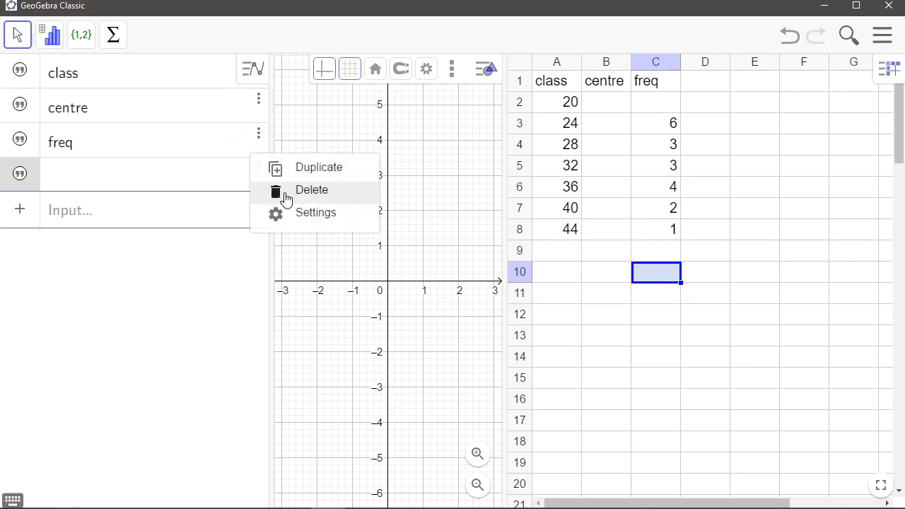
{"action": "left_click", "coordinate": [285, 192]}
{"action": "left_click", "coordinate": [654, 318]}
{"action": "left_click", "coordinate": [649, 282]}
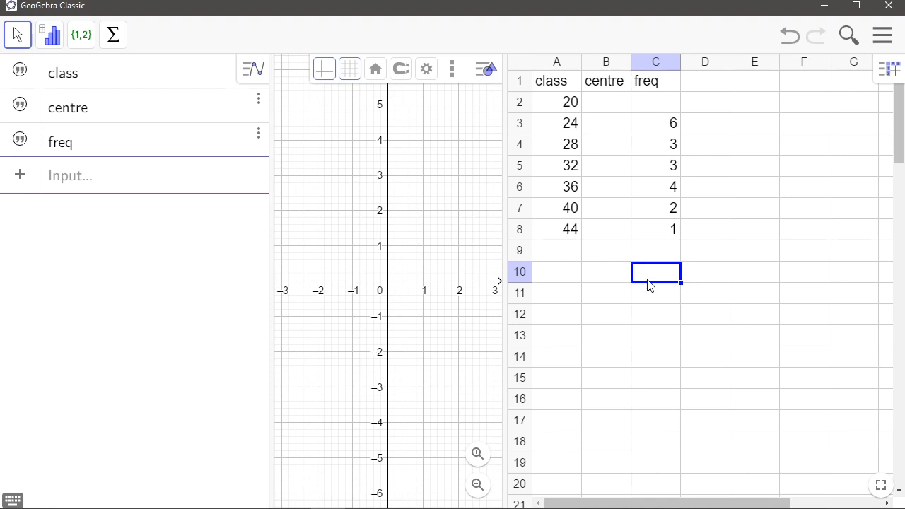
{"action": "type", "text": "=sum()"}
{"action": "left_click_drag", "start_coordinate": [668, 129], "coordinate": [657, 239]}
{"action": "key", "text": "Return"}
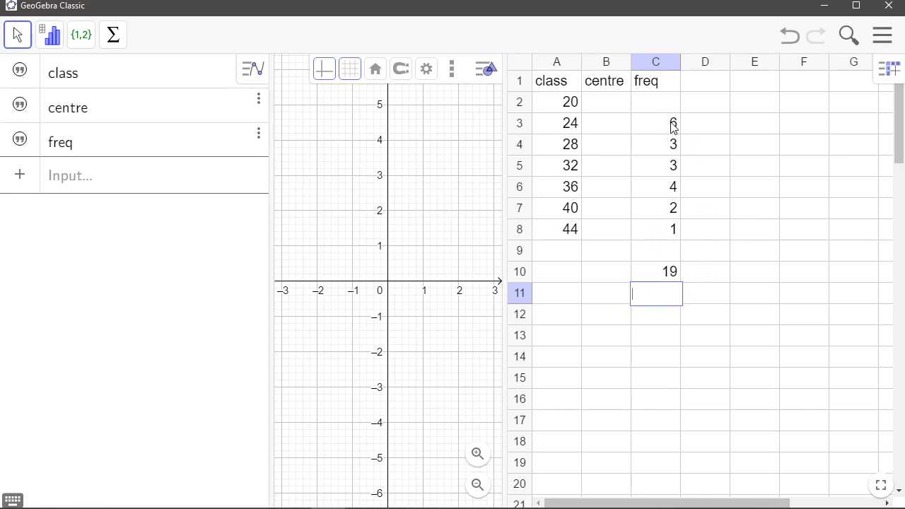
Add the column headings right in D1 and cumul freq in E1, widening column E to fit
{"action": "left_click", "coordinate": [693, 88]}
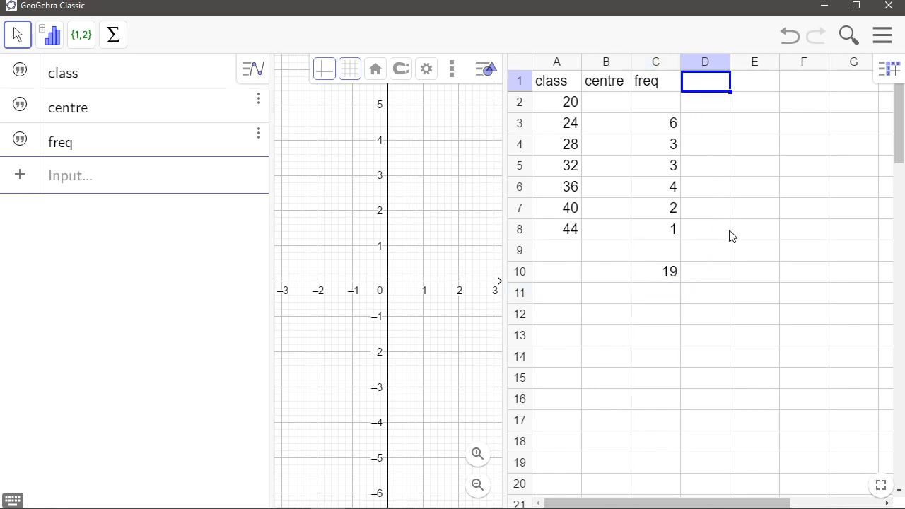
{"action": "type", "text": "right"}
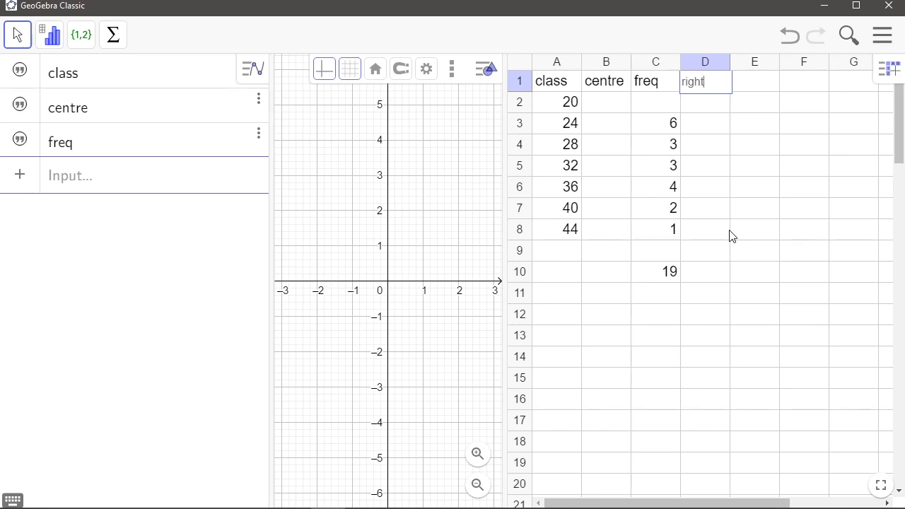
{"action": "key", "text": "Tab"}
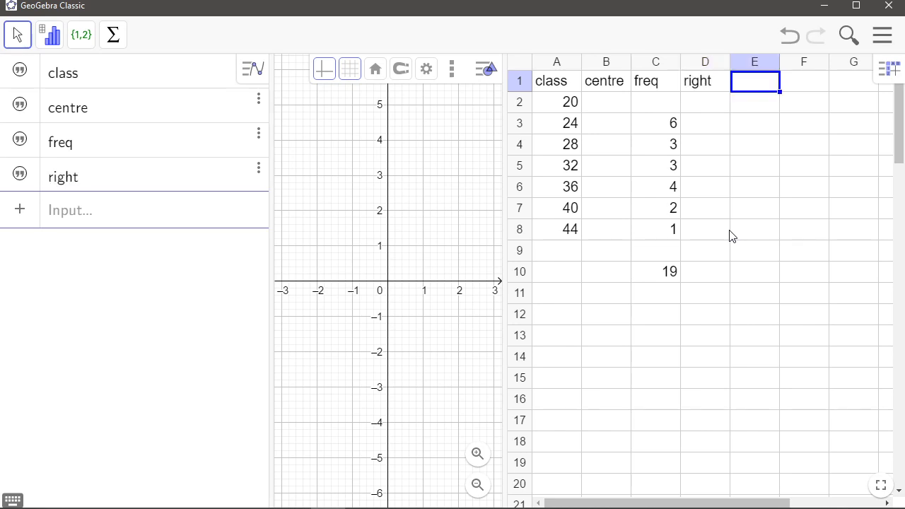
{"action": "type", "text": "cumul"}
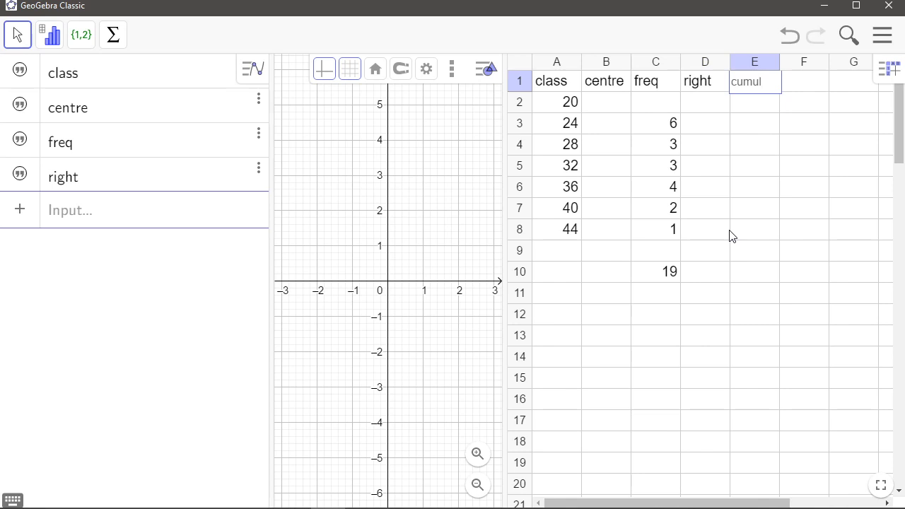
{"action": "type", "text": " freq"}
{"action": "key", "text": "Return"}
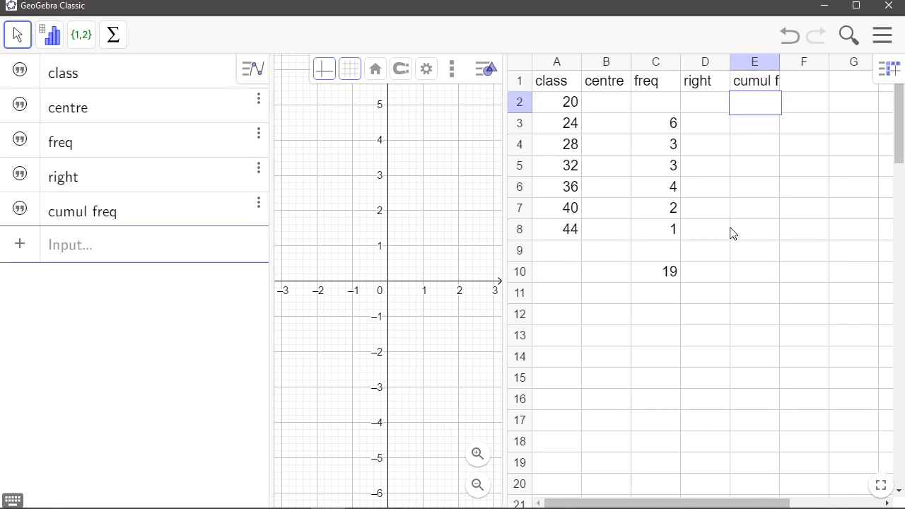
{"action": "left_click_drag", "start_coordinate": [781, 61], "coordinate": [805, 62]}
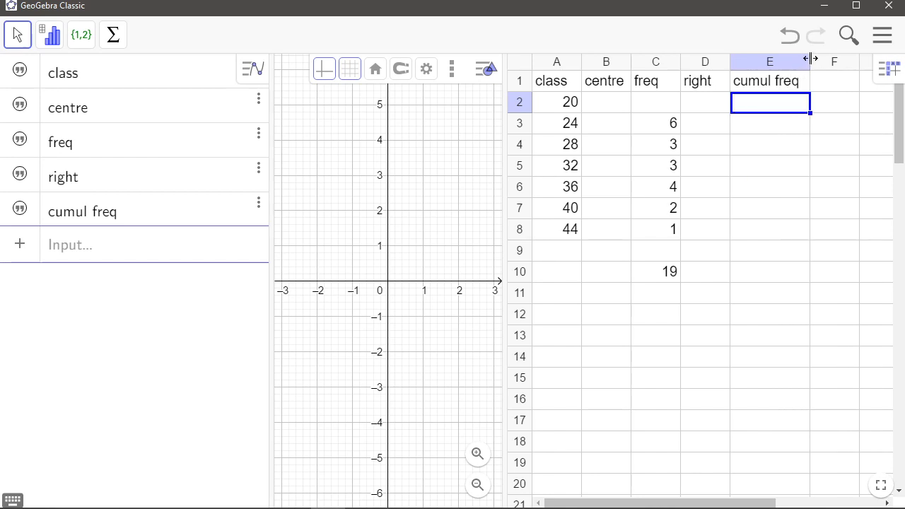
Set D2 to =A2 and fill it down to D8
{"action": "left_click", "coordinate": [710, 110]}
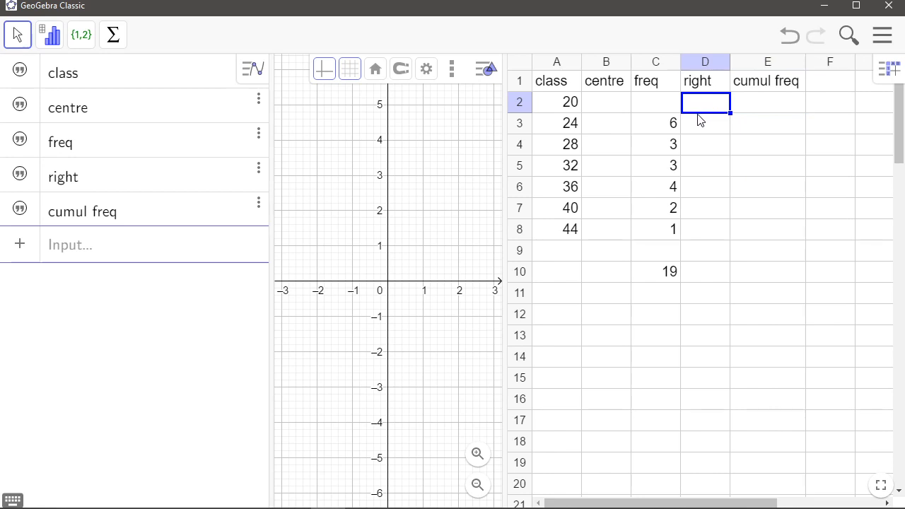
{"action": "type", "text": "="}
{"action": "left_click", "coordinate": [574, 105]}
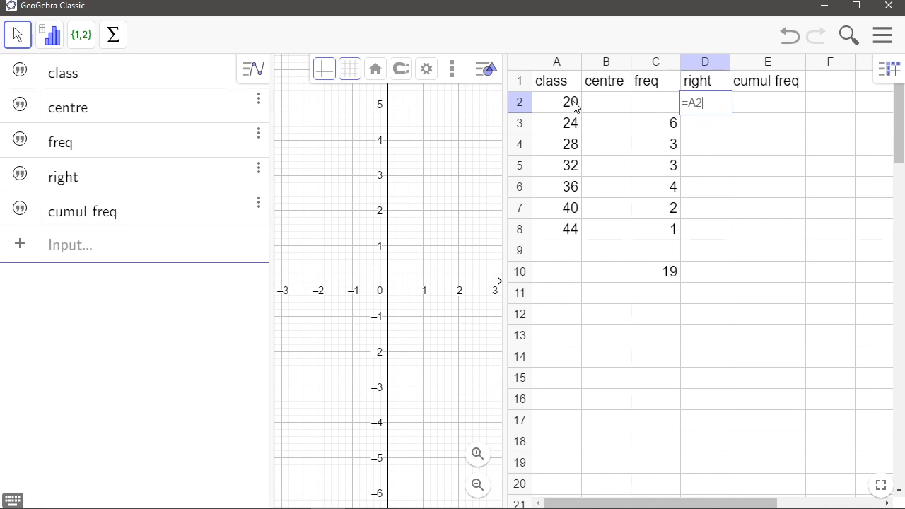
{"action": "key", "text": "Return"}
{"action": "left_click", "coordinate": [719, 103]}
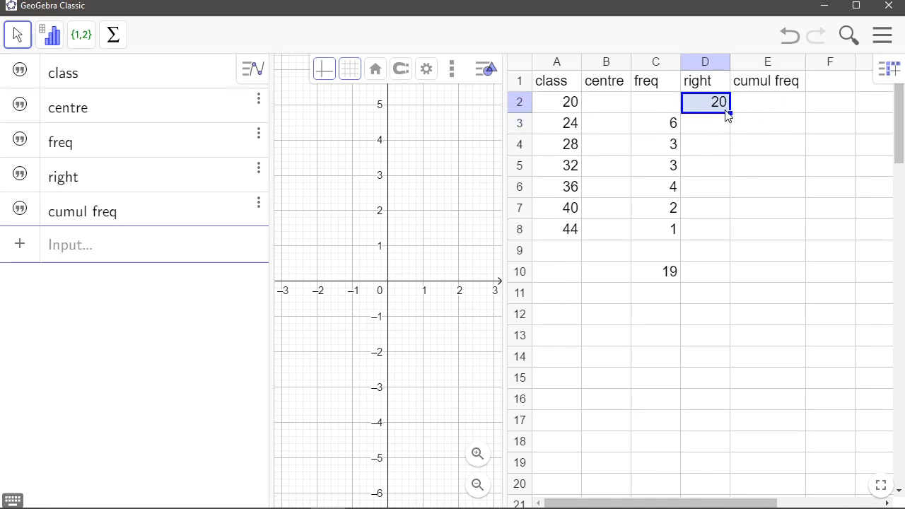
{"action": "left_click_drag", "start_coordinate": [731, 112], "coordinate": [743, 236]}
{"action": "left_click", "coordinate": [749, 300]}
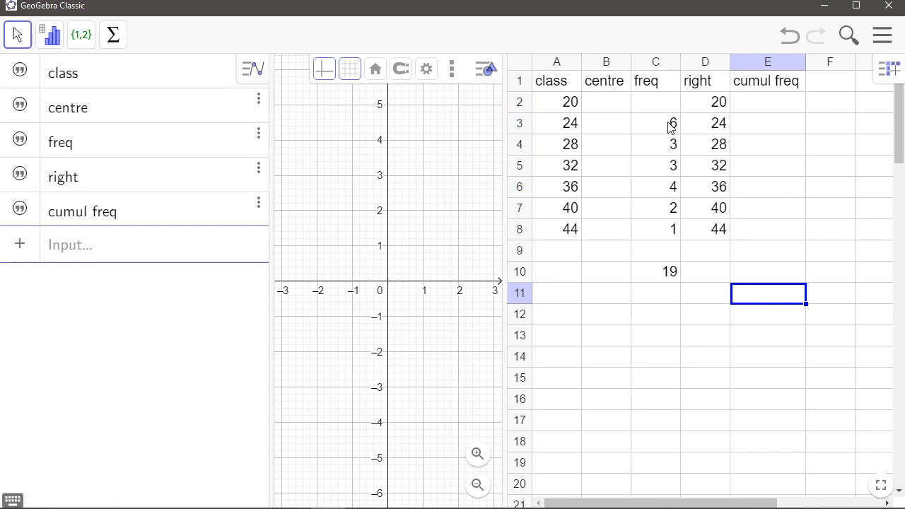
Set E3 to =C3 as the first cumulative frequency
{"action": "left_click", "coordinate": [774, 127]}
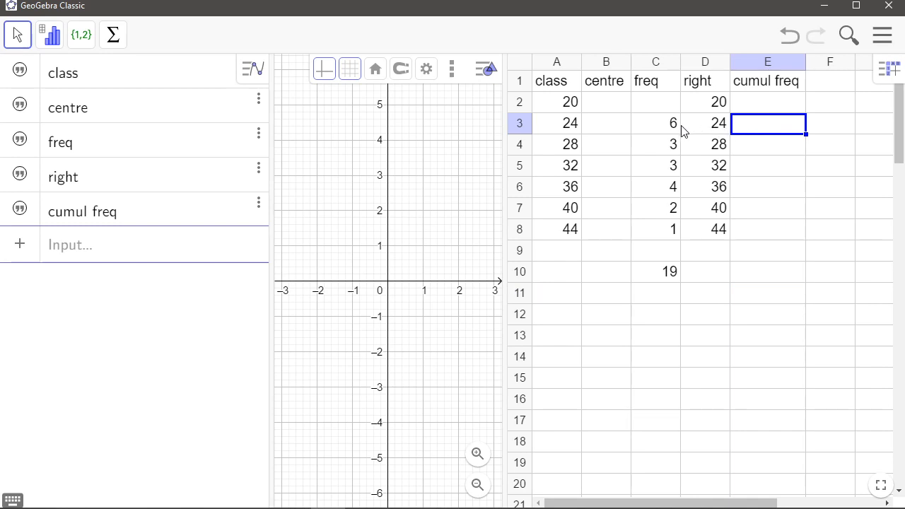
{"action": "type", "text": "="}
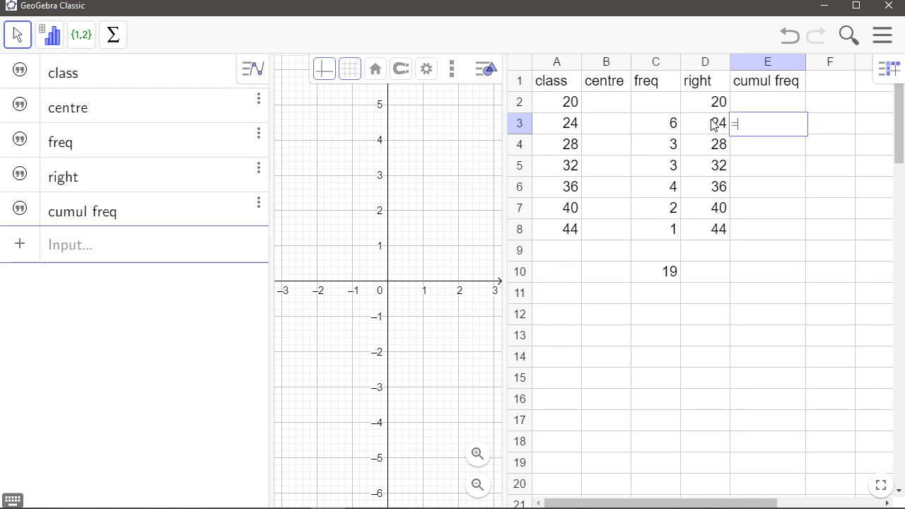
{"action": "left_click", "coordinate": [674, 125]}
{"action": "key", "text": "Return"}
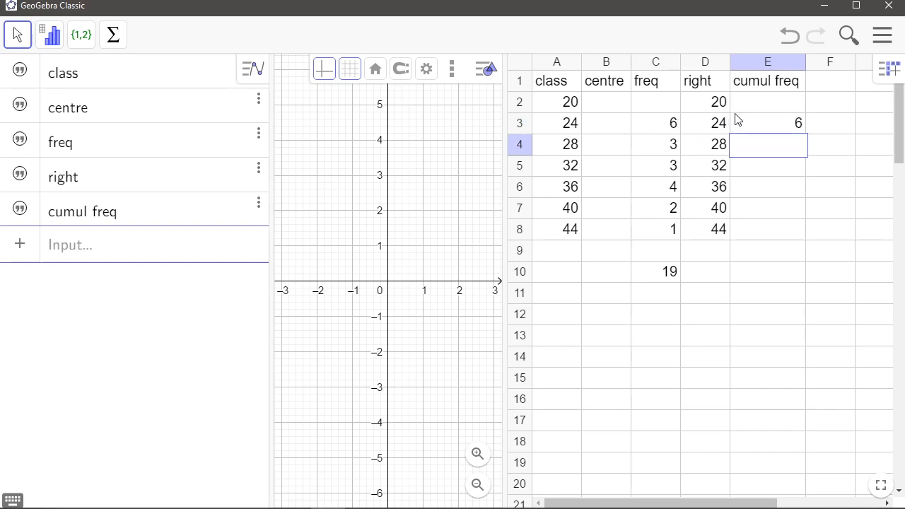
Enter =E3+C4 in E4 and fill it down to E8
{"action": "type", "text": "="}
{"action": "left_click", "coordinate": [753, 131]}
{"action": "type", "text": "+"}
{"action": "left_click", "coordinate": [664, 147]}
{"action": "key", "text": "Return"}
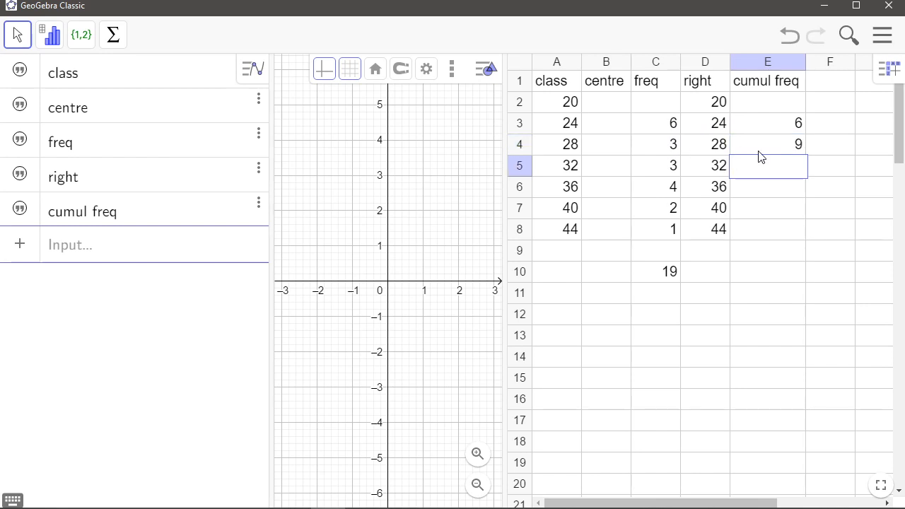
{"action": "left_click", "coordinate": [786, 150]}
{"action": "left_click_drag", "start_coordinate": [809, 157], "coordinate": [813, 241]}
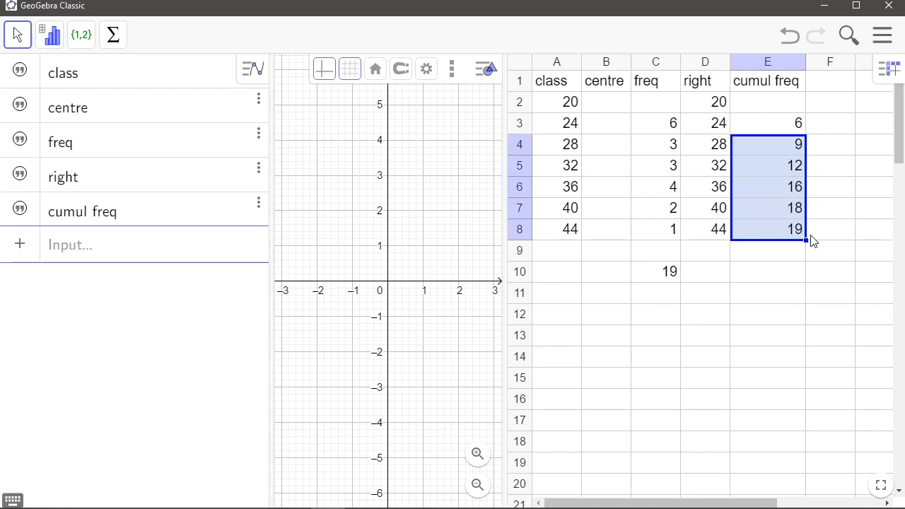
{"action": "left_click", "coordinate": [800, 294]}
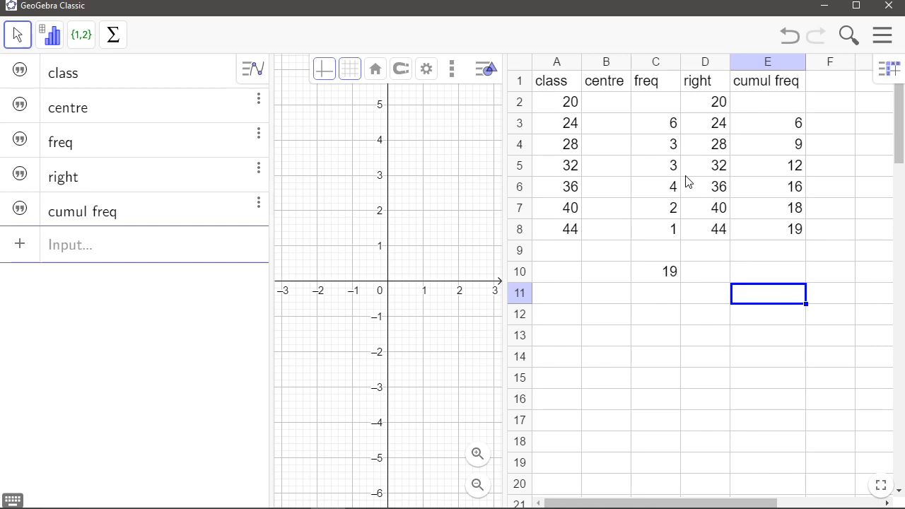
Enter a centre formula in B3 as 0.5 times the sum of A2 and A3
{"action": "left_click", "coordinate": [597, 135]}
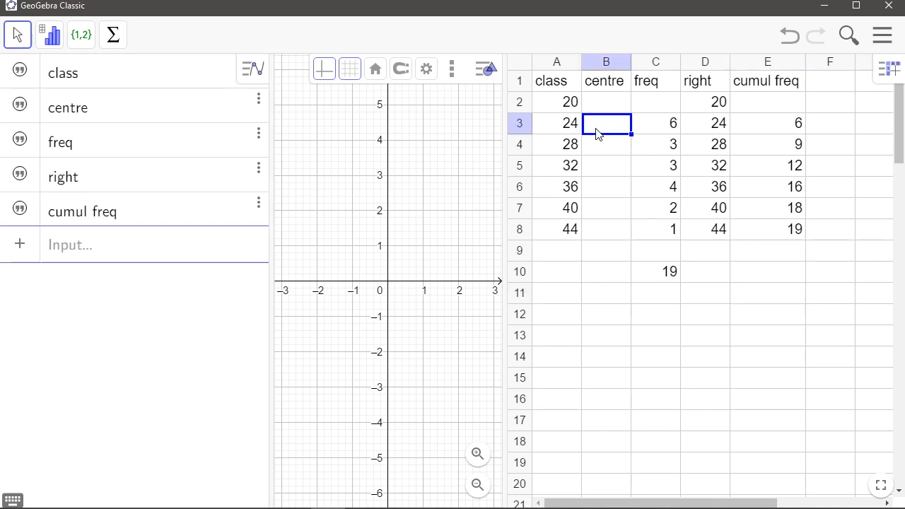
{"action": "type", "text": "="}
{"action": "type", "text": "("}
{"action": "type", "text": ".5"}
{"action": "type", "text": "*()"}
{"action": "left_click", "coordinate": [566, 105]}
{"action": "type", "text": "+"}
{"action": "left_click", "coordinate": [558, 127]}
{"action": "key", "text": "Return"}
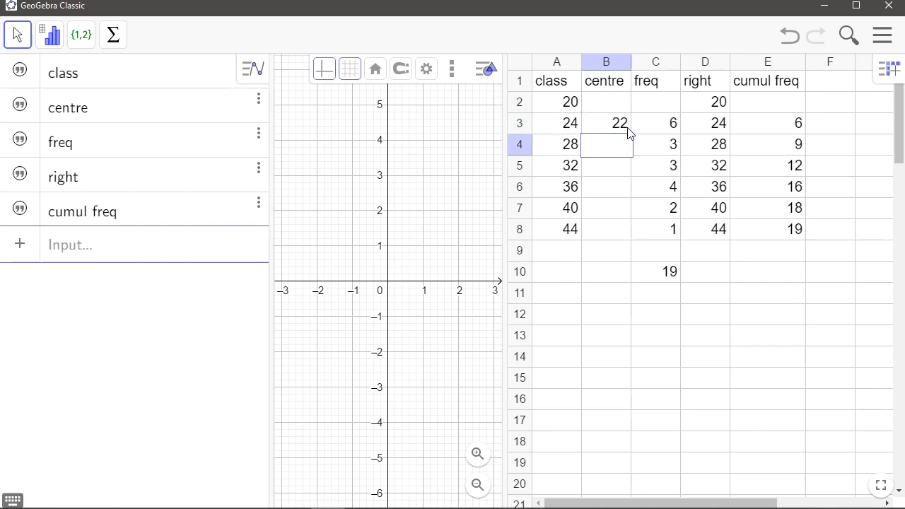
Fill the centre formula from B3 down to B8
{"action": "left_click", "coordinate": [627, 133]}
{"action": "left_click_drag", "start_coordinate": [633, 137], "coordinate": [639, 238]}
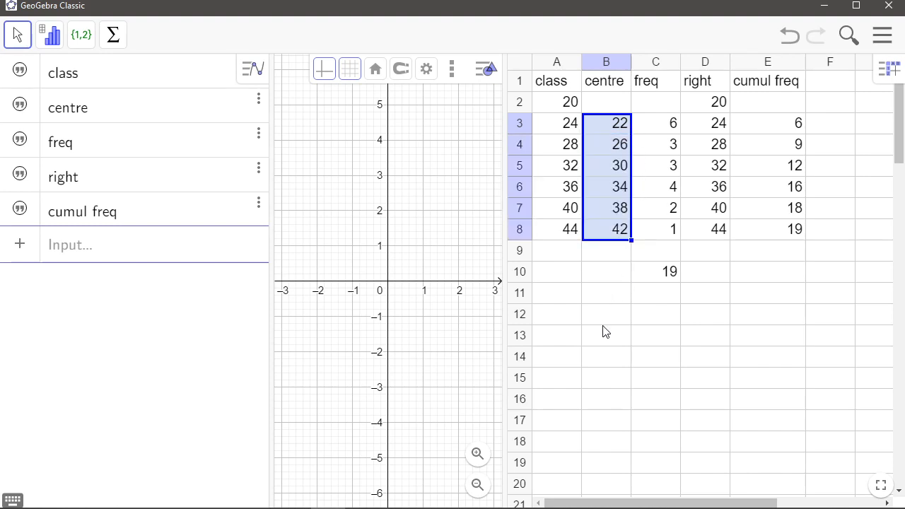
{"action": "left_click", "coordinate": [634, 364]}
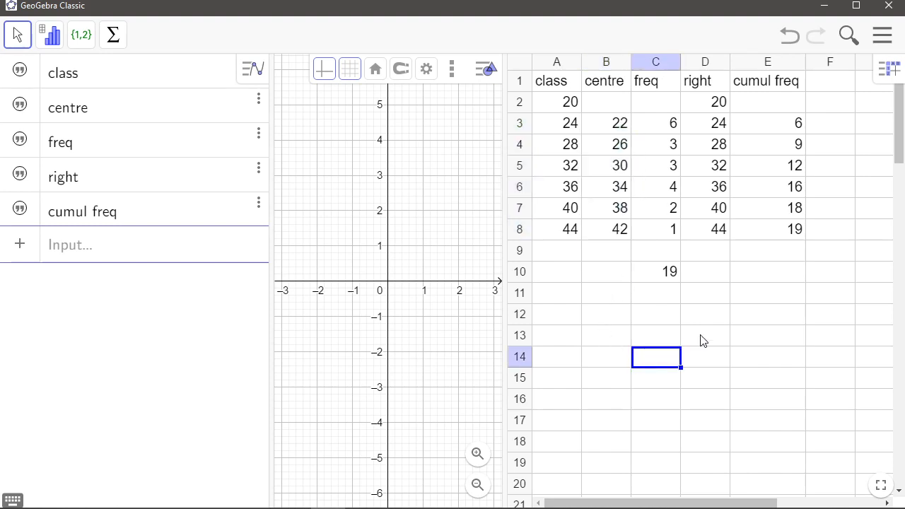
{"action": "left_click", "coordinate": [612, 106]}
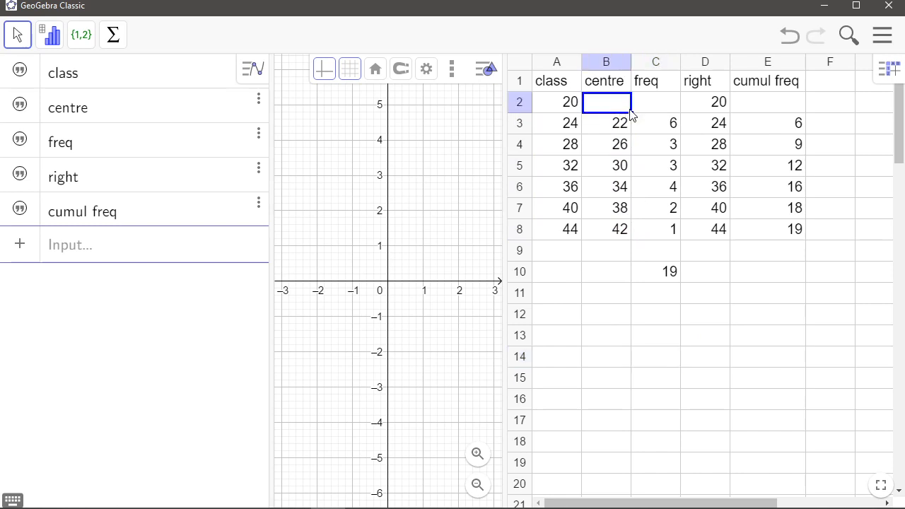
{"action": "left_click", "coordinate": [652, 110]}
{"action": "left_click", "coordinate": [775, 99]}
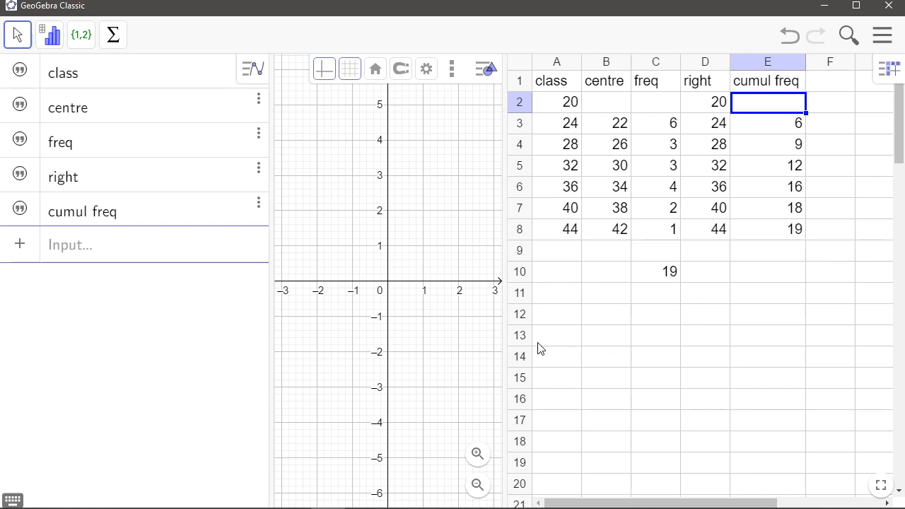
{"action": "left_click", "coordinate": [553, 106]}
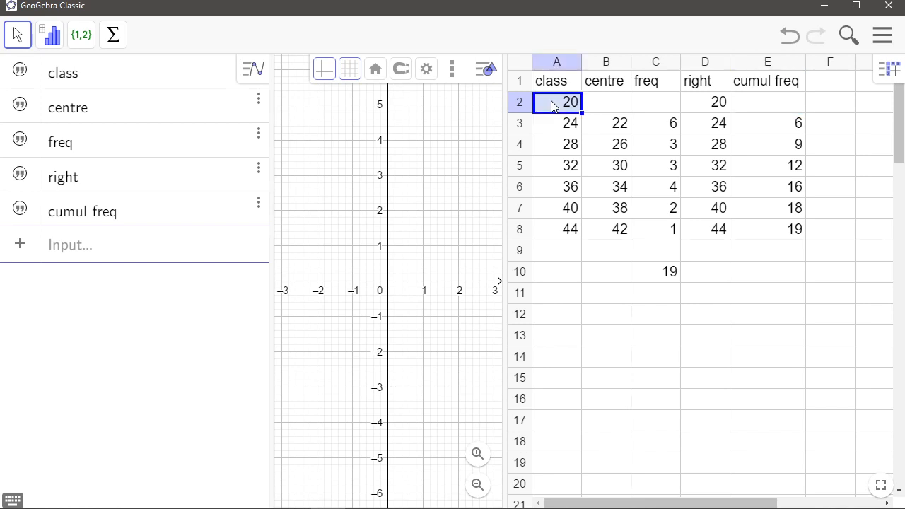
{"action": "left_click_drag", "start_coordinate": [554, 106], "coordinate": [559, 225]}
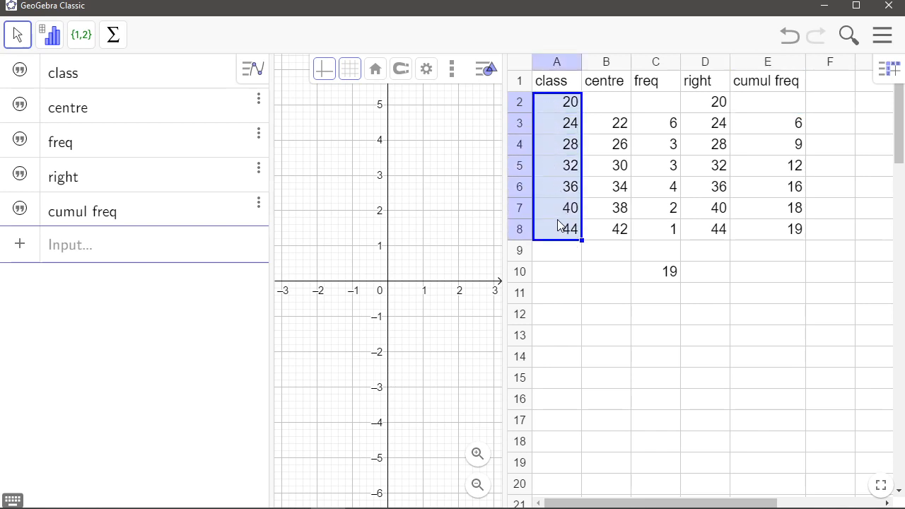
{"action": "right_click", "coordinate": [553, 190]}
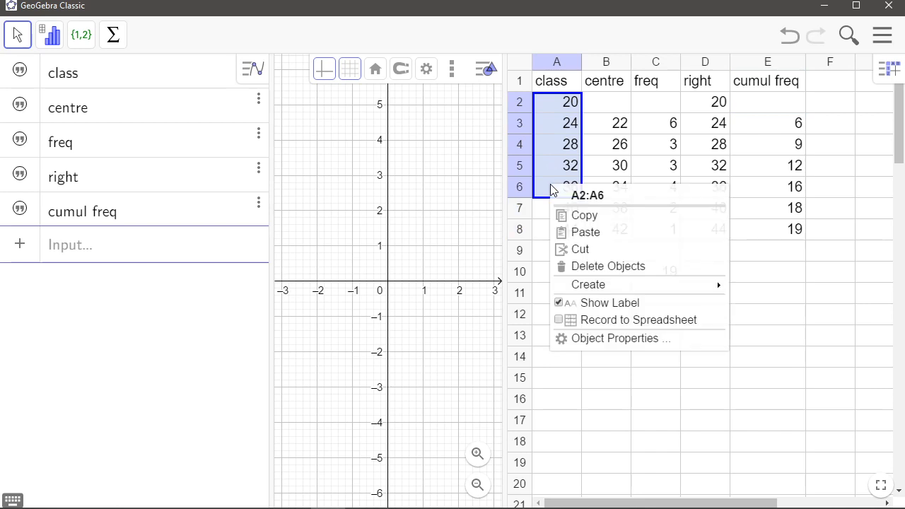
{"action": "mouse_move", "coordinate": [603, 288]}
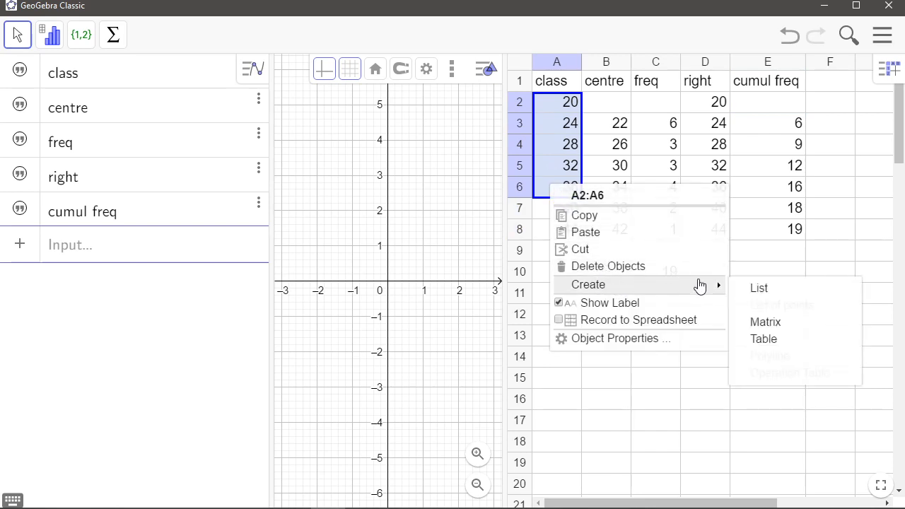
{"action": "left_click", "coordinate": [757, 288]}
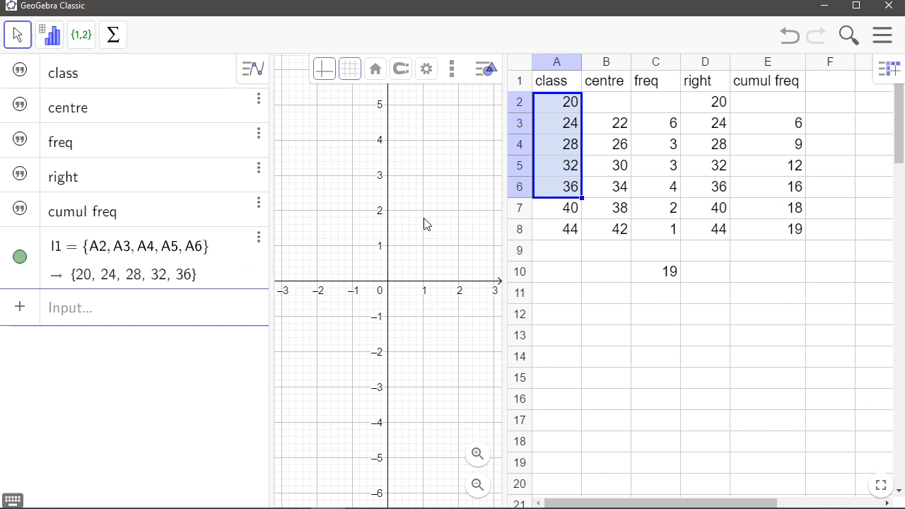
{"action": "left_click", "coordinate": [258, 237]}
{"action": "left_click", "coordinate": [296, 257]}
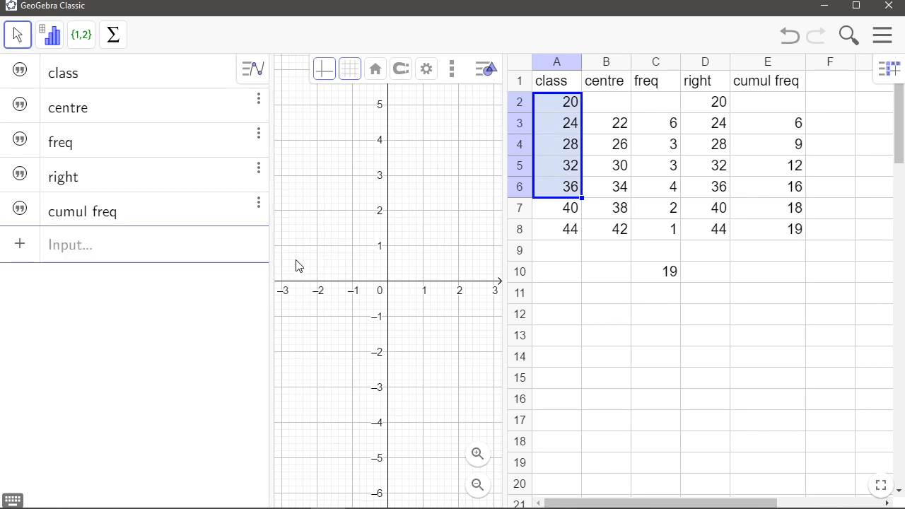
Create a list from the class values in A2 to A8
{"action": "left_click", "coordinate": [552, 270]}
{"action": "left_click_drag", "start_coordinate": [559, 105], "coordinate": [557, 231]}
{"action": "right_click", "coordinate": [556, 181]}
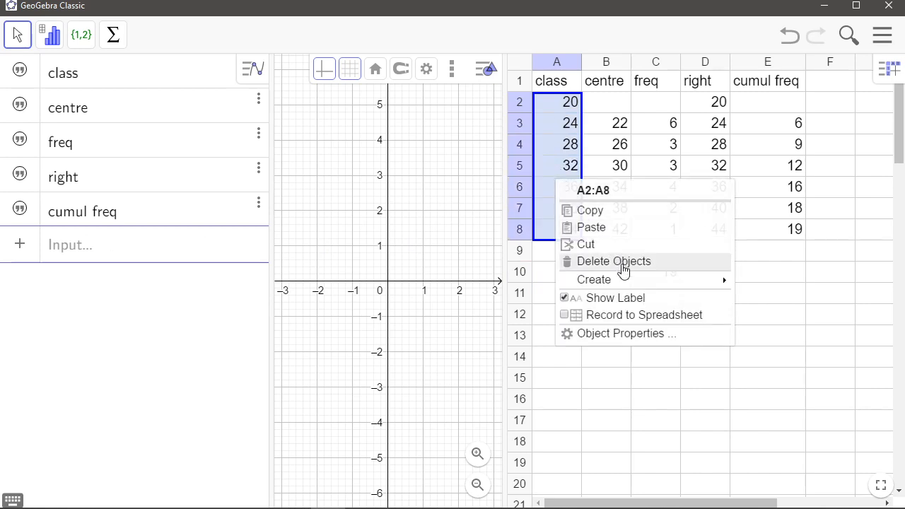
{"action": "mouse_move", "coordinate": [723, 281]}
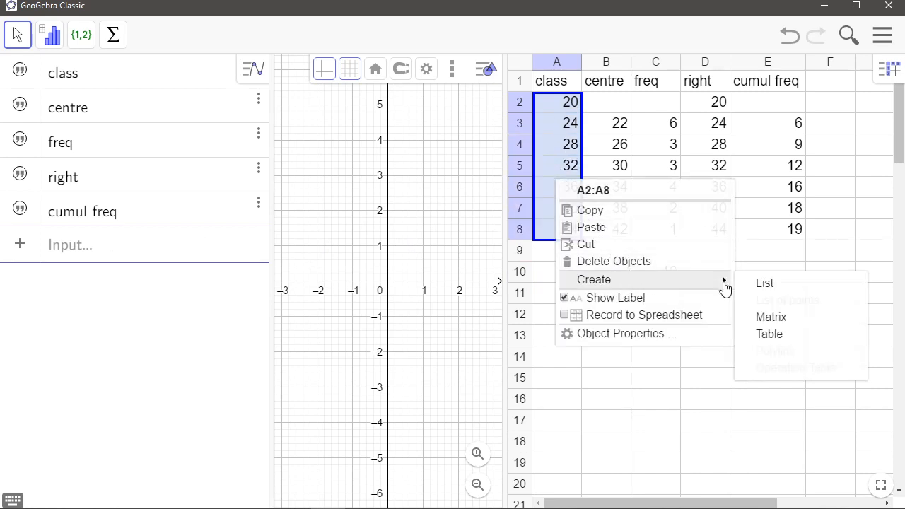
{"action": "left_click", "coordinate": [776, 284]}
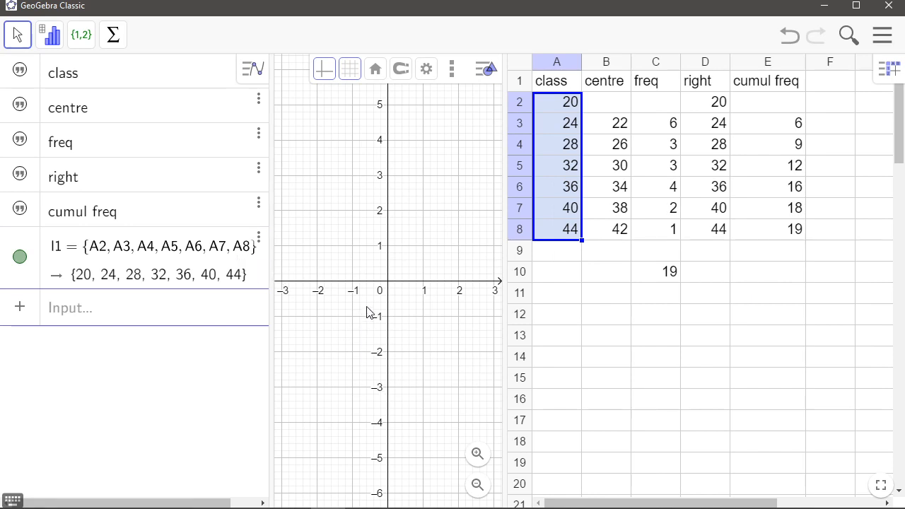
Create a list from the freq values in C3 to C8
{"action": "left_click", "coordinate": [670, 127]}
{"action": "left_click_drag", "start_coordinate": [670, 127], "coordinate": [652, 235]}
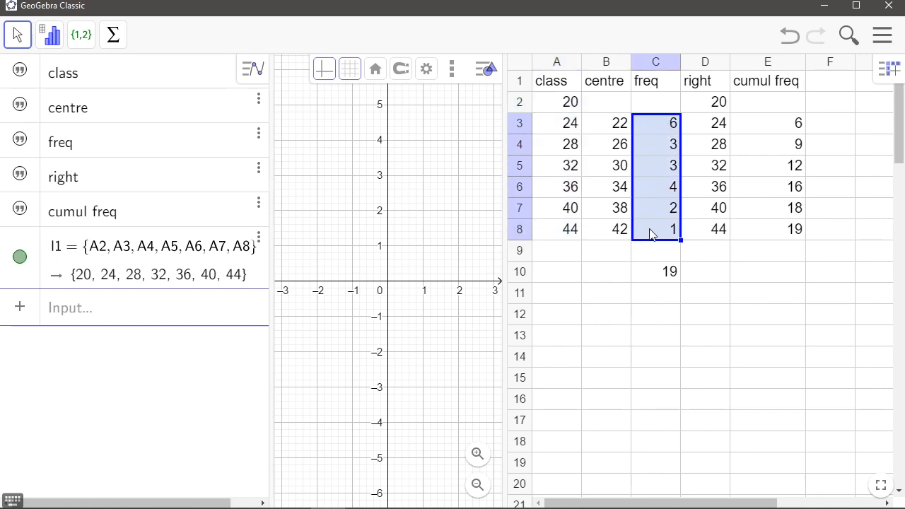
{"action": "right_click", "coordinate": [650, 174]}
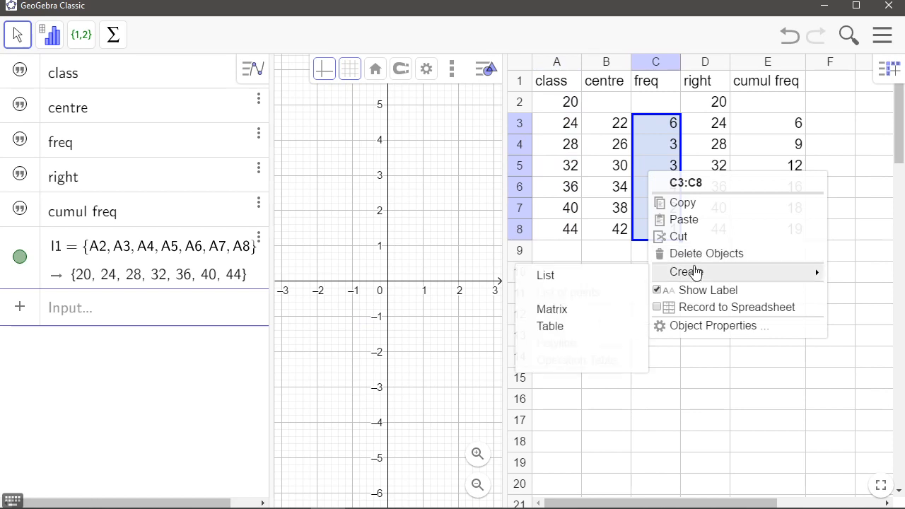
{"action": "mouse_move", "coordinate": [672, 278]}
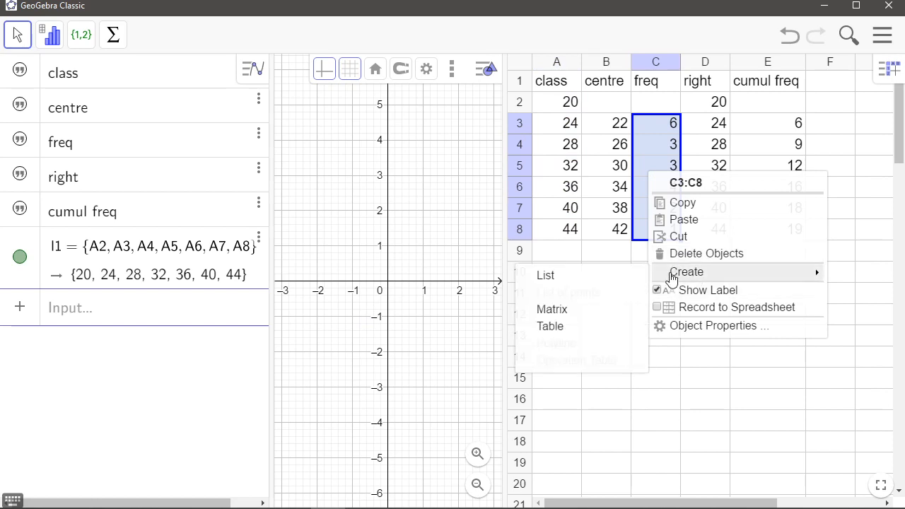
{"action": "left_click", "coordinate": [621, 283]}
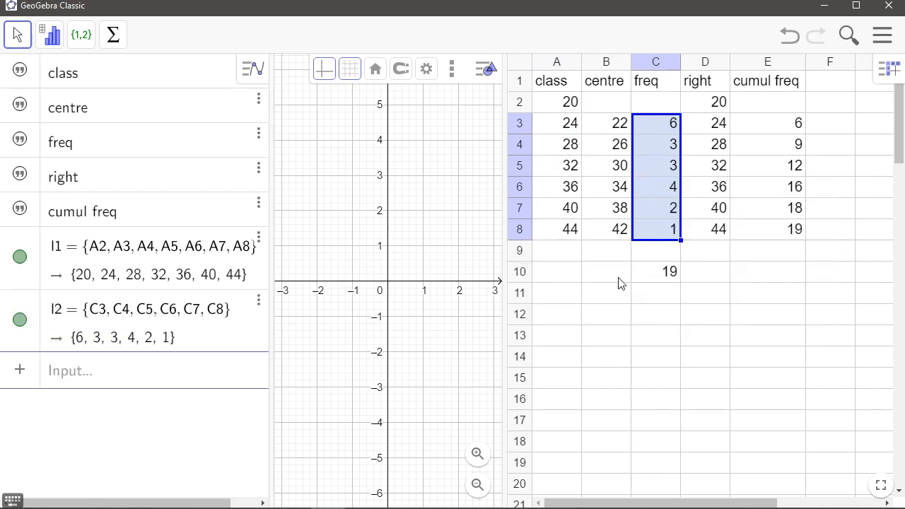
{"action": "left_click", "coordinate": [31, 274]}
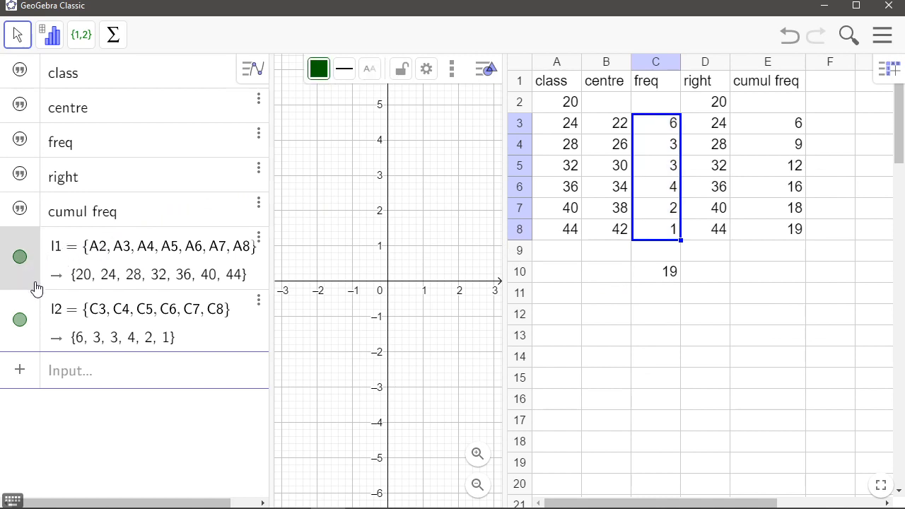
{"action": "left_click", "coordinate": [32, 305]}
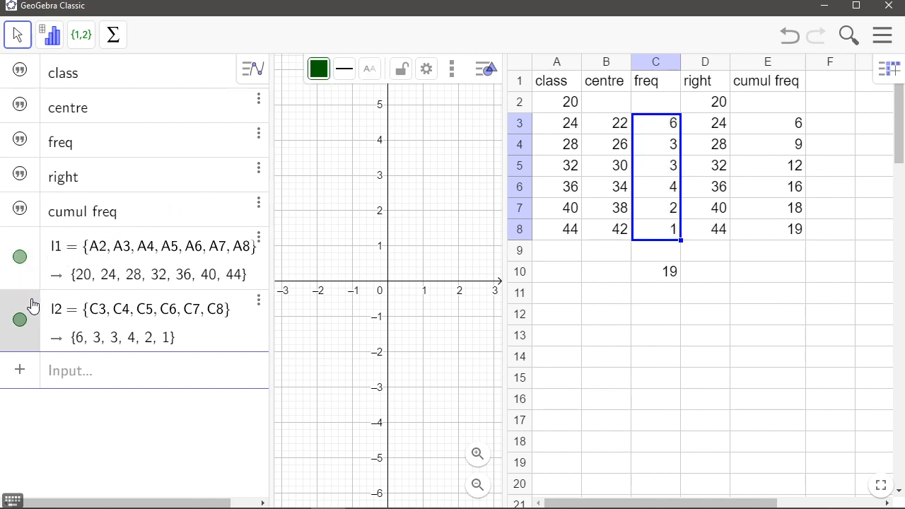
{"action": "left_click", "coordinate": [67, 375]}
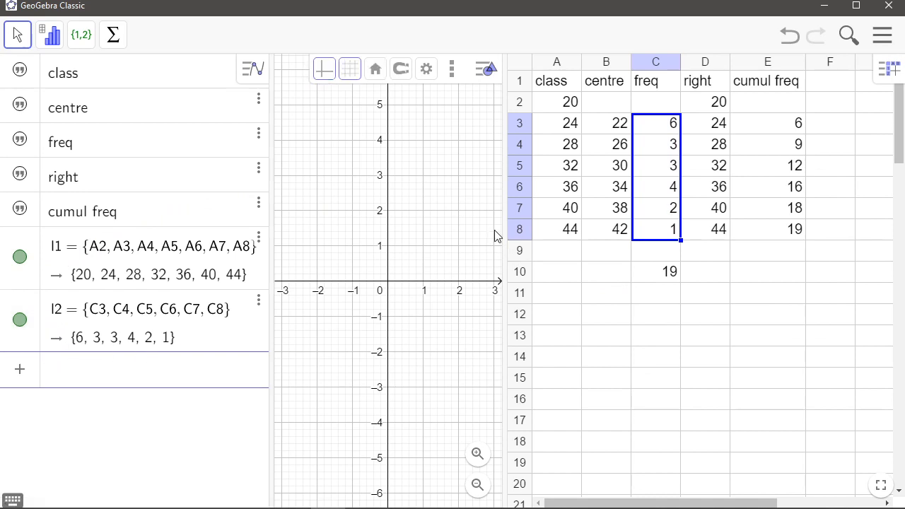
{"action": "left_click_drag", "start_coordinate": [505, 191], "coordinate": [804, 218]}
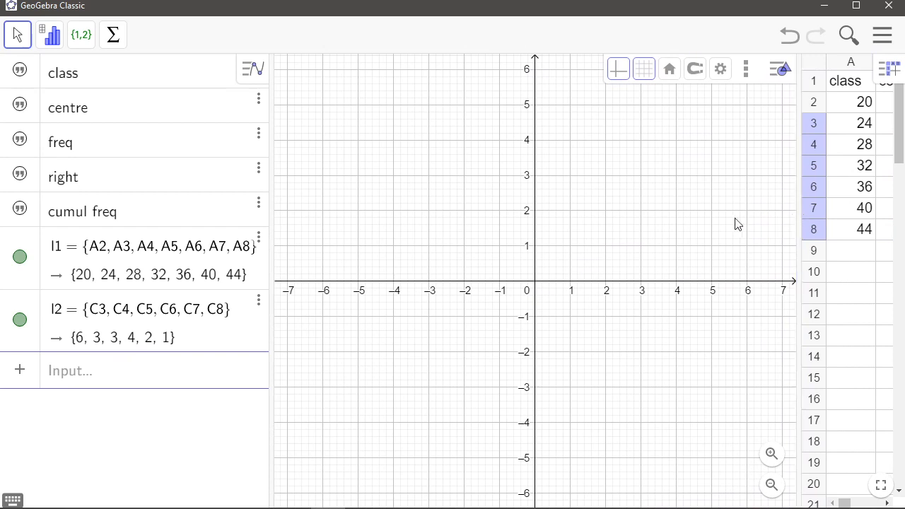
{"action": "left_click", "coordinate": [117, 380]}
{"action": "type", "text": "h"}
{"action": "left_click", "coordinate": [18, 42]}
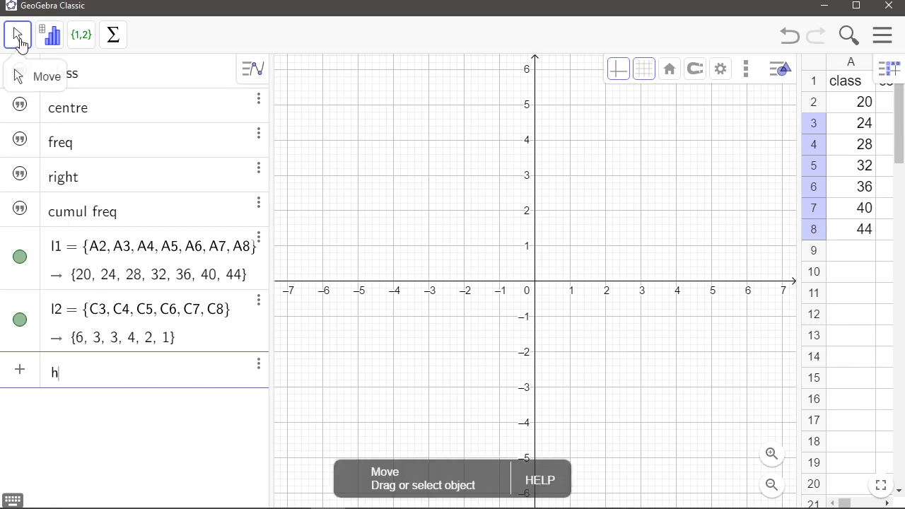
{"action": "left_click", "coordinate": [309, 190]}
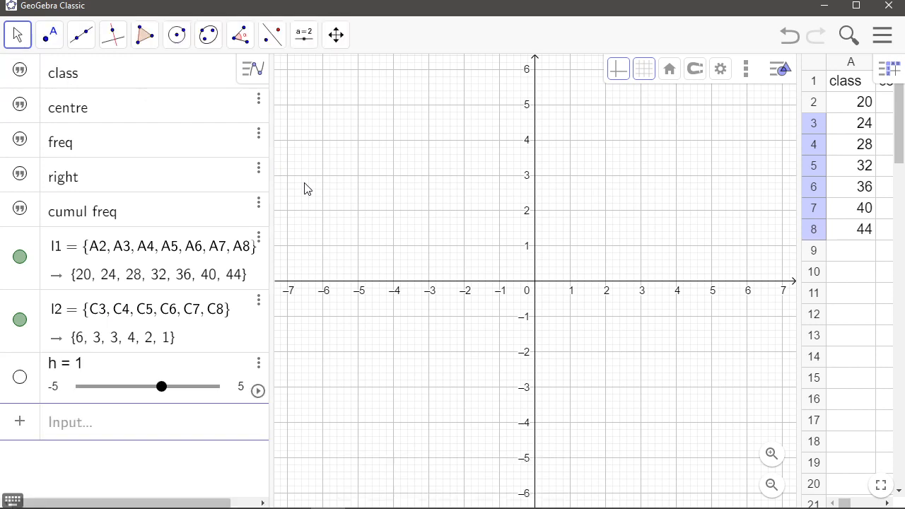
{"action": "left_click", "coordinate": [259, 367]}
{"action": "left_click", "coordinate": [301, 384]}
Create a histogram with the command Histogram(l1, l2) using the class list and frequency list
{"action": "left_click", "coordinate": [104, 376]}
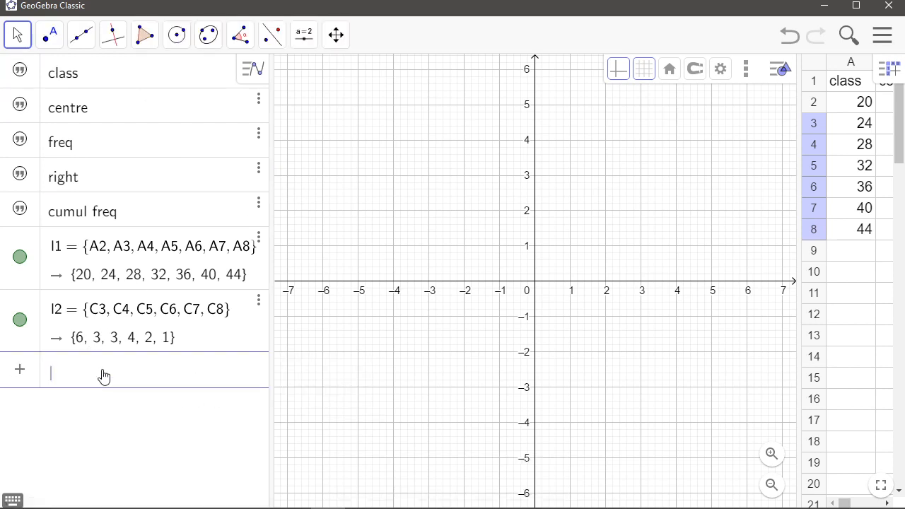
{"action": "type", "text": "his"}
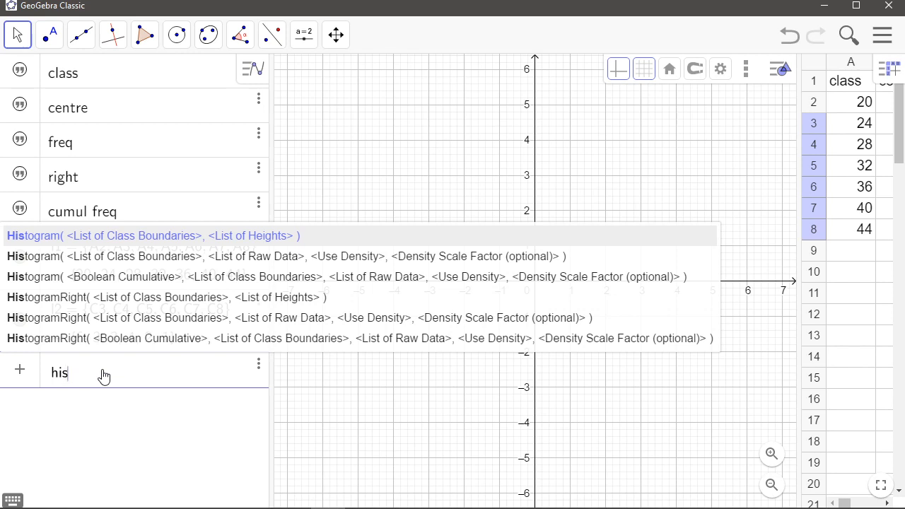
{"action": "key", "text": "Return"}
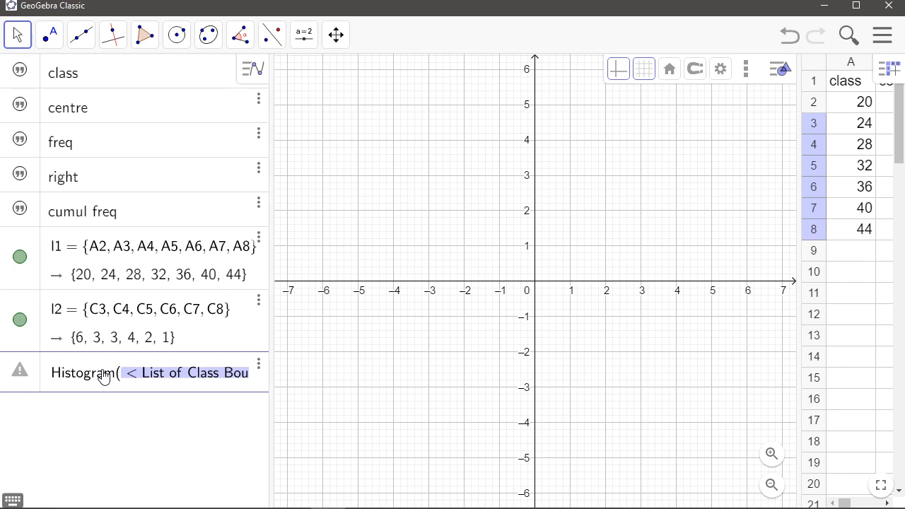
{"action": "type", "text": "l1,"}
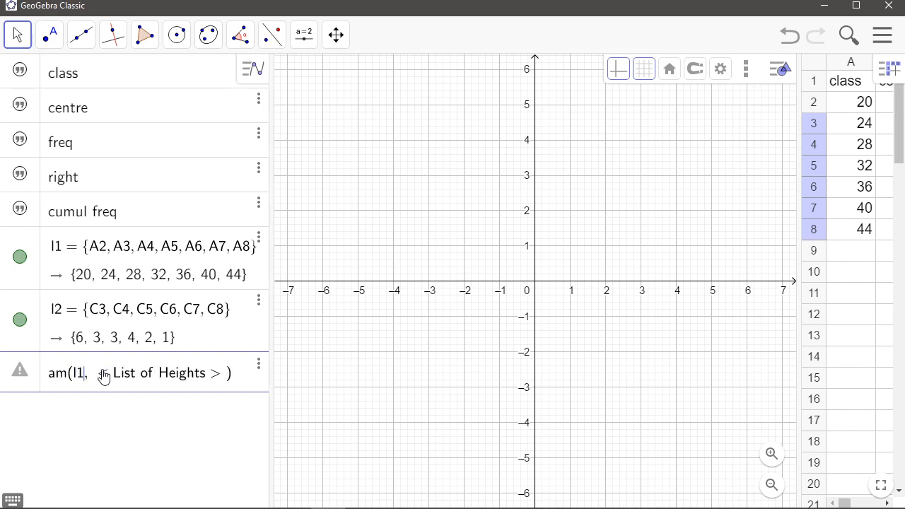
{"action": "left_click", "coordinate": [103, 375]}
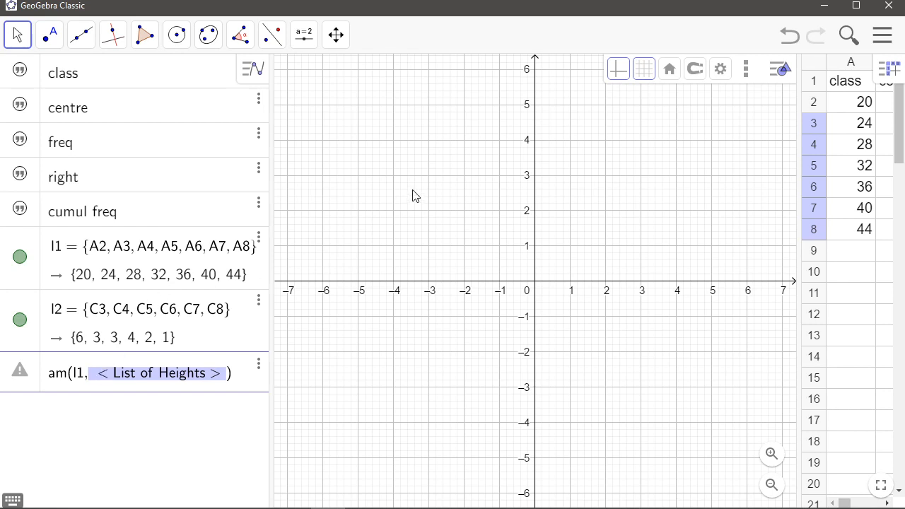
{"action": "type", "text": "l2"}
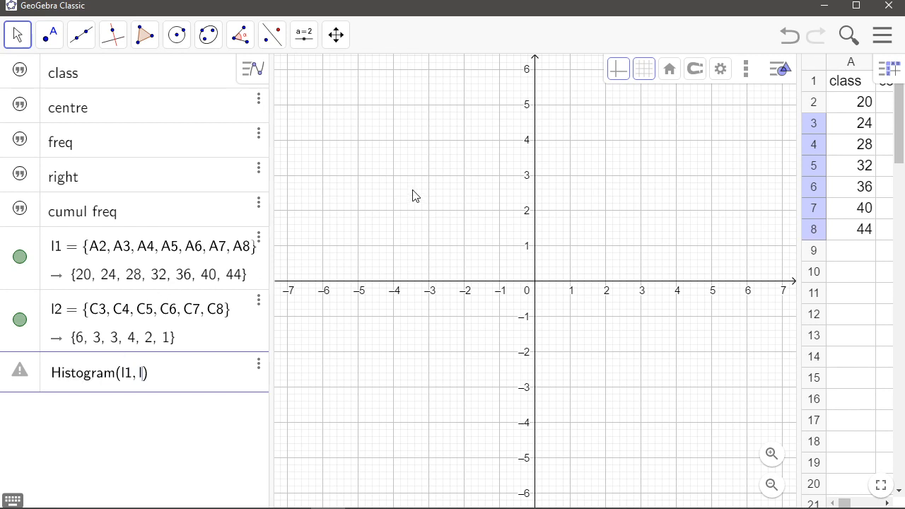
{"action": "key", "text": "Return"}
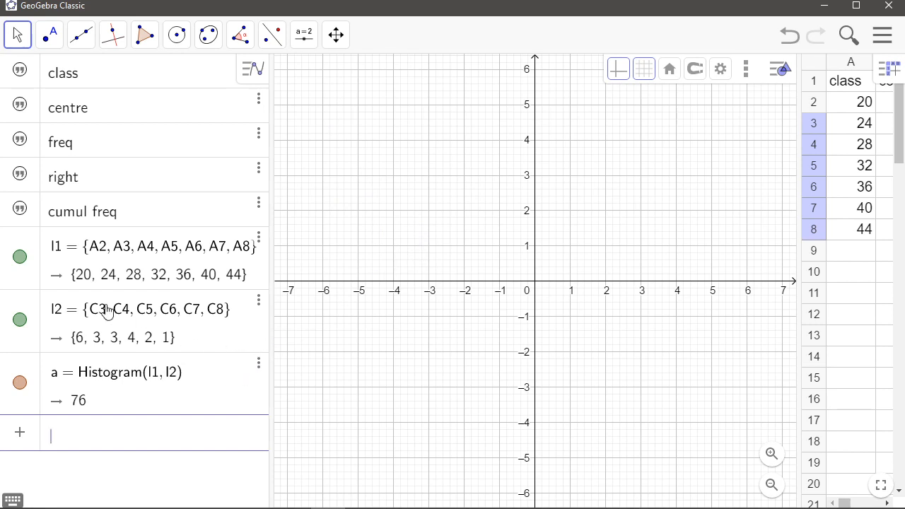
Fit the histogram into the graphics view and hide the grid
{"action": "left_click_drag", "start_coordinate": [649, 211], "coordinate": [519, 211]}
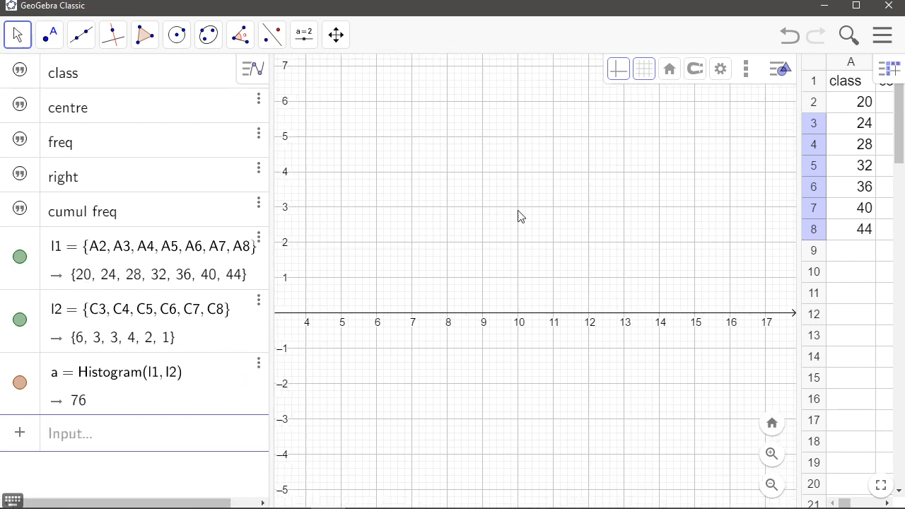
{"action": "left_click_drag", "start_coordinate": [742, 190], "coordinate": [590, 177]}
{"action": "left_click", "coordinate": [716, 199]}
{"action": "left_click_drag", "start_coordinate": [663, 160], "coordinate": [404, 192]}
{"action": "left_click_drag", "start_coordinate": [649, 138], "coordinate": [556, 193]}
{"action": "scroll", "coordinate": [556, 194], "scroll_direction": "down", "scroll_amount": 5}
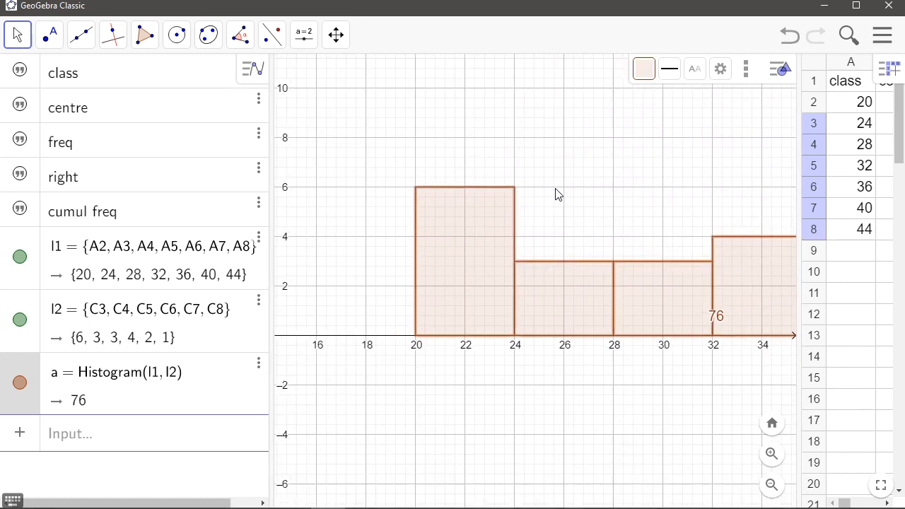
{"action": "left_click", "coordinate": [612, 182]}
{"action": "left_click_drag", "start_coordinate": [613, 183], "coordinate": [552, 195]}
{"action": "scroll", "coordinate": [552, 189], "scroll_direction": "down", "scroll_amount": 5}
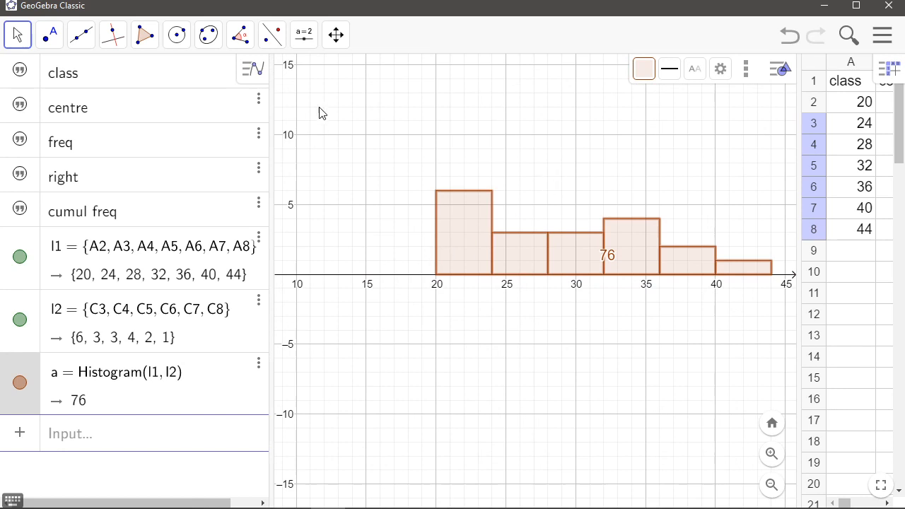
{"action": "left_click", "coordinate": [345, 33]}
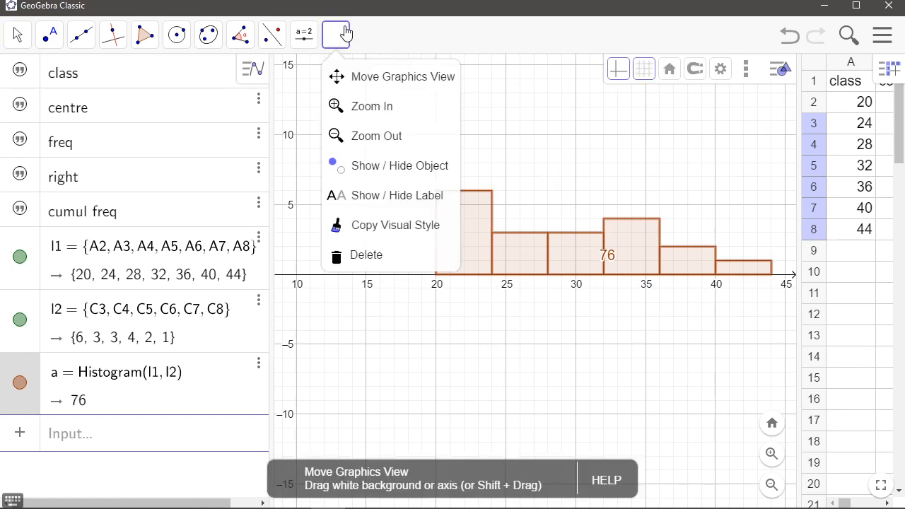
{"action": "left_click", "coordinate": [360, 79]}
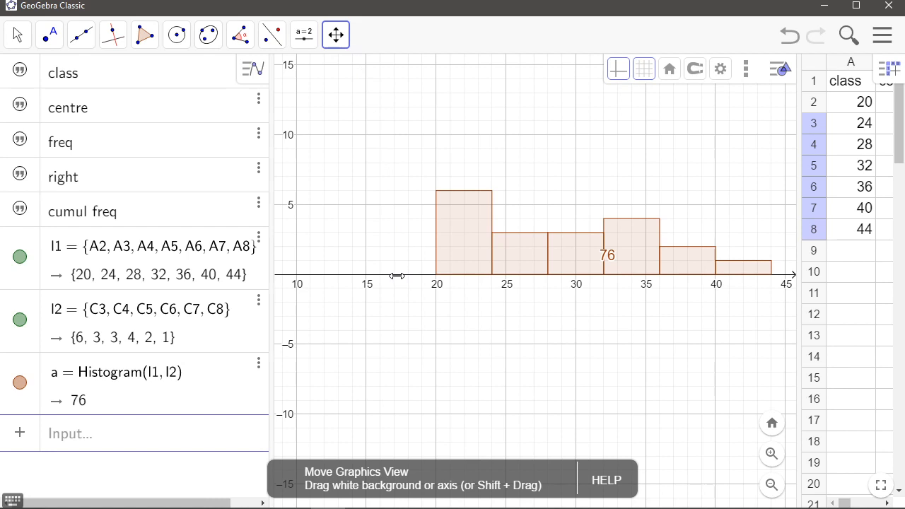
{"action": "left_click_drag", "start_coordinate": [396, 276], "coordinate": [346, 272]}
{"action": "left_click_drag", "start_coordinate": [363, 137], "coordinate": [477, 147]}
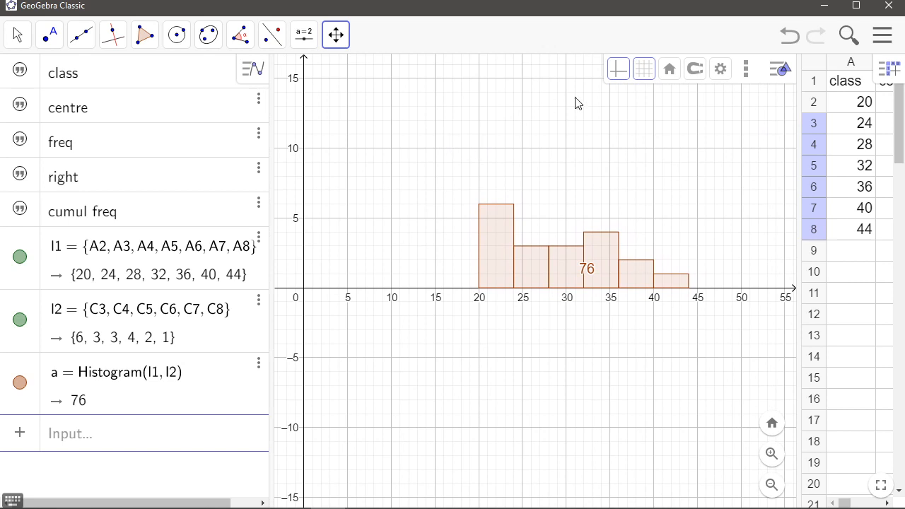
{"action": "left_click", "coordinate": [642, 74]}
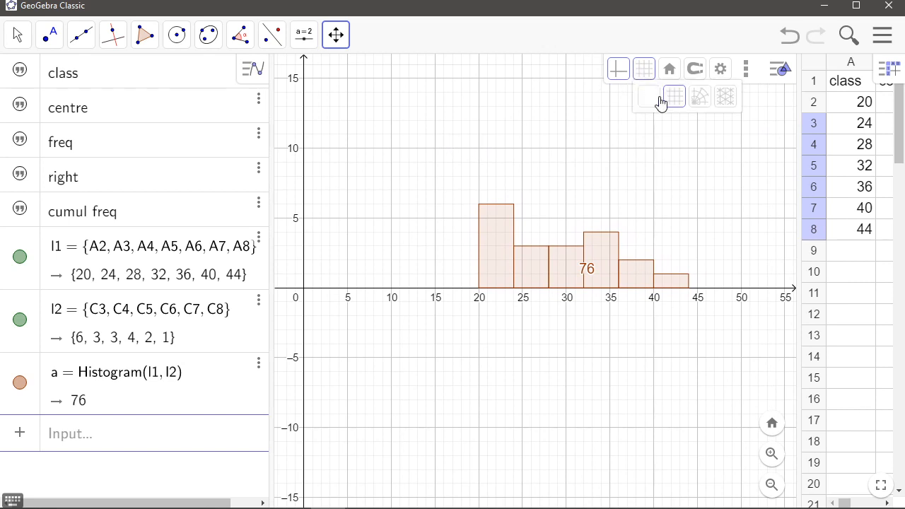
{"action": "left_click", "coordinate": [649, 98]}
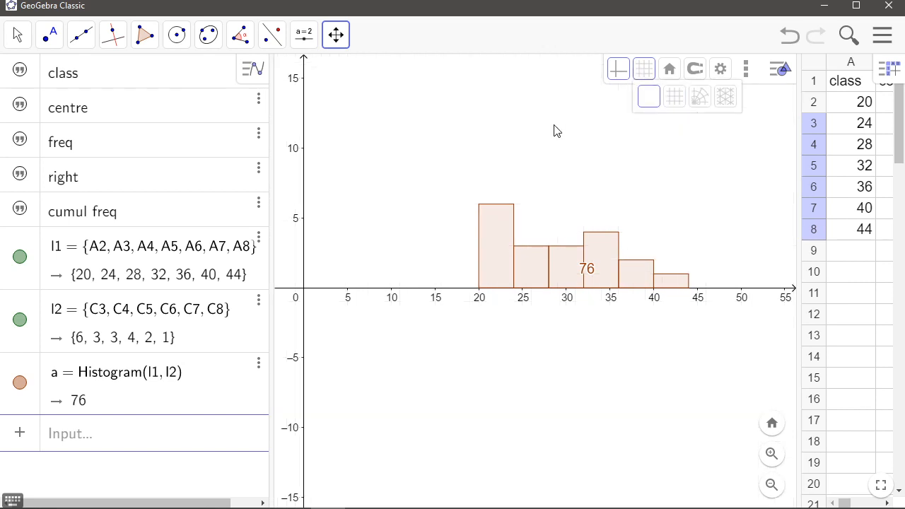
In the graphics settings, make the x-axis positive direction only with a tick distance of 4
{"action": "right_click", "coordinate": [452, 154]}
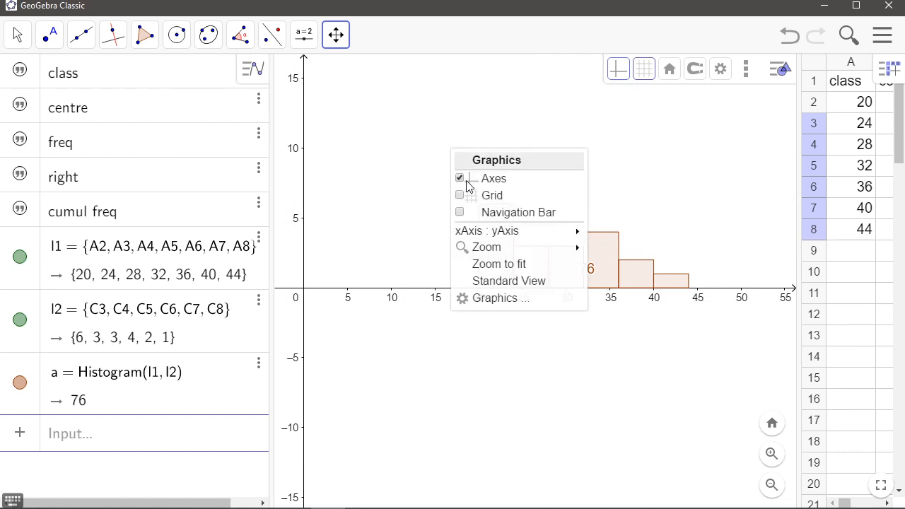
{"action": "left_click", "coordinate": [503, 301]}
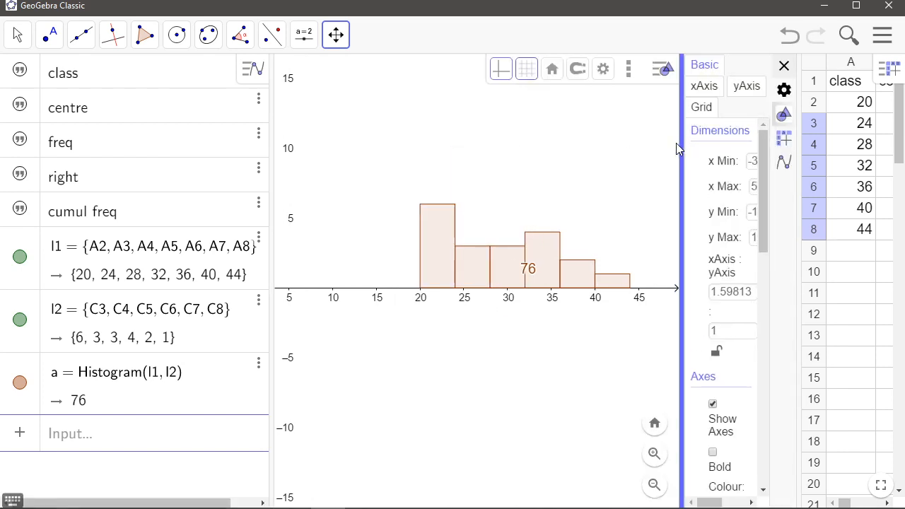
{"action": "left_click_drag", "start_coordinate": [677, 149], "coordinate": [539, 142]}
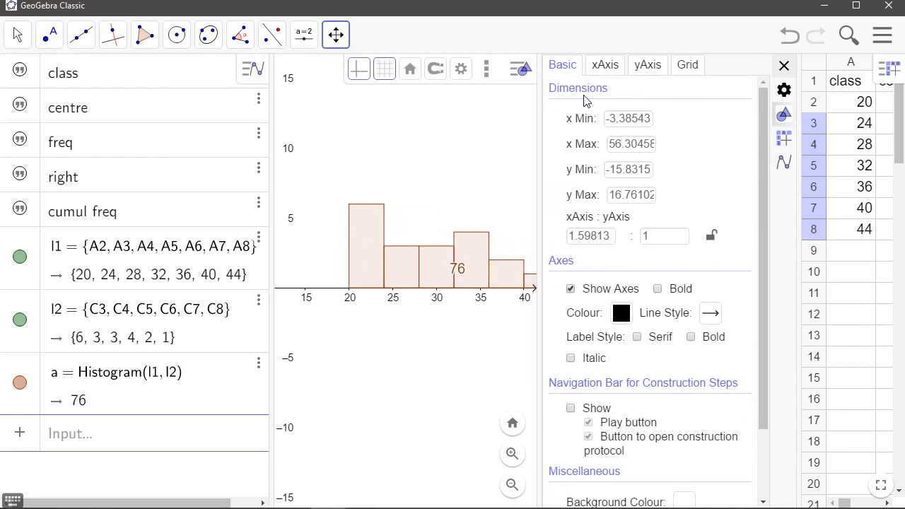
{"action": "left_click", "coordinate": [608, 70]}
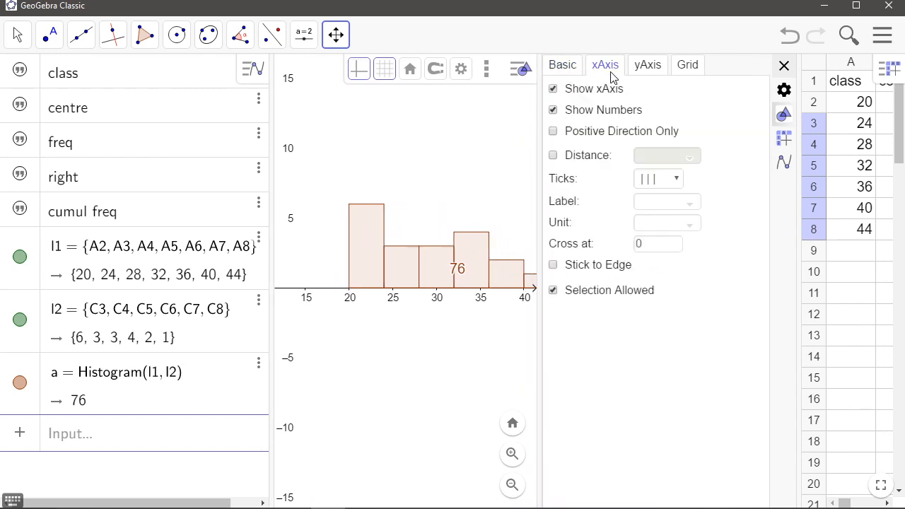
{"action": "left_click", "coordinate": [553, 132]}
{"action": "left_click", "coordinate": [553, 155]}
{"action": "left_click", "coordinate": [659, 155]}
{"action": "type", "text": "4"}
{"action": "key", "text": "Return"}
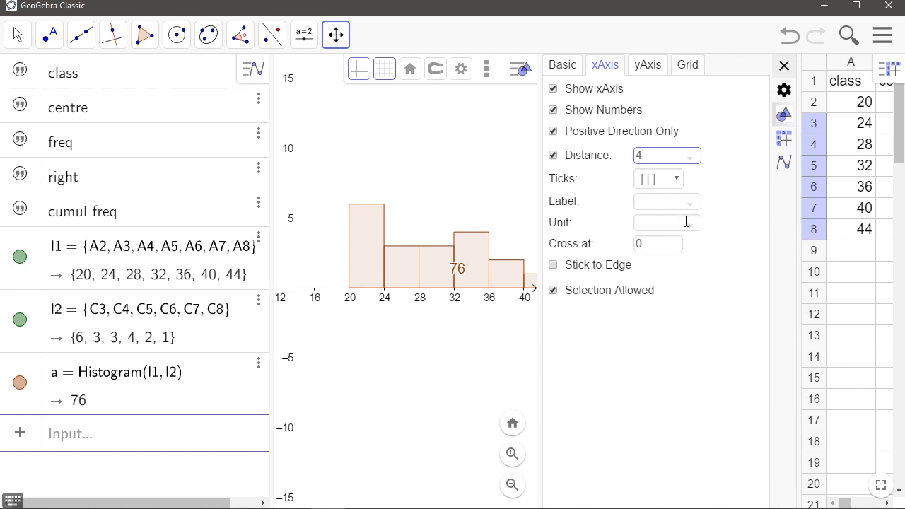
Make the y-axis positive direction only, crossing at 18, and close the graphics settings
{"action": "left_click", "coordinate": [650, 65]}
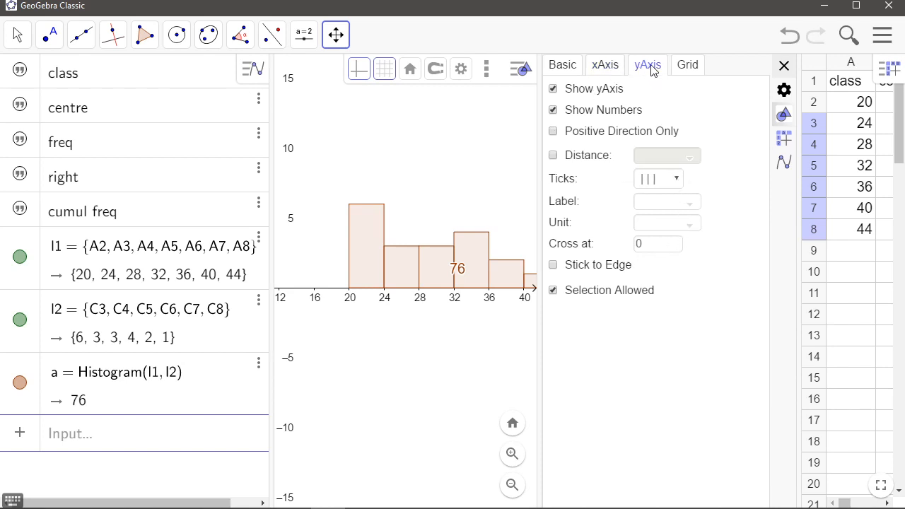
{"action": "left_click", "coordinate": [554, 132]}
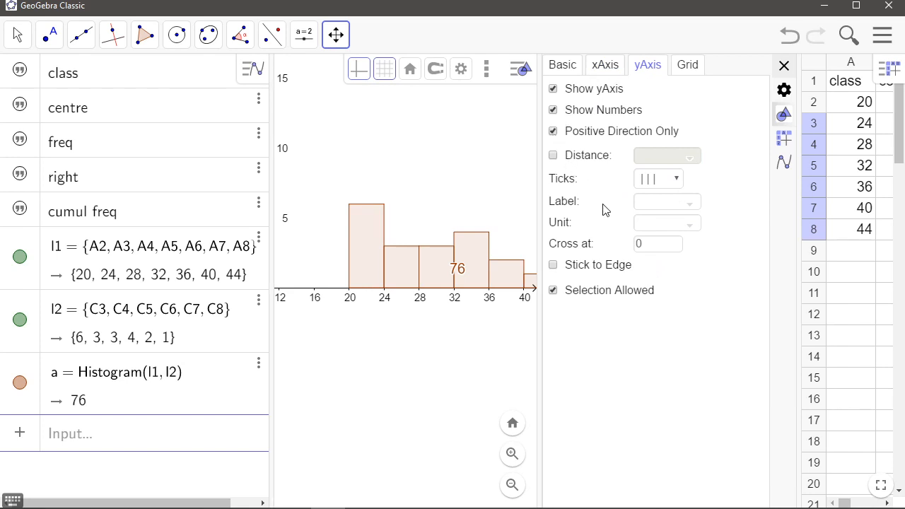
{"action": "left_click", "coordinate": [647, 245]}
{"action": "left_click_drag", "start_coordinate": [647, 245], "coordinate": [628, 252]}
{"action": "key", "text": "Return"}
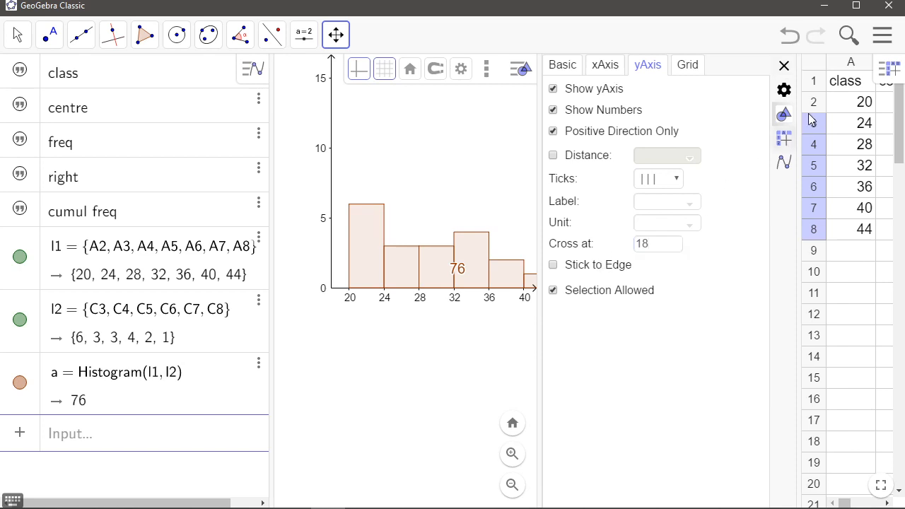
{"action": "left_click", "coordinate": [784, 68]}
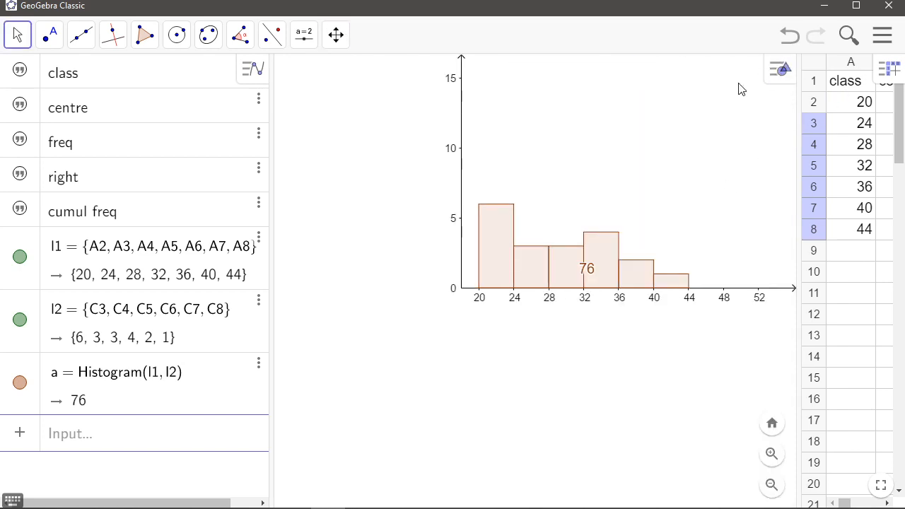
Hide the value label of the histogram through its object settings
{"action": "left_click_drag", "start_coordinate": [648, 142], "coordinate": [562, 186]}
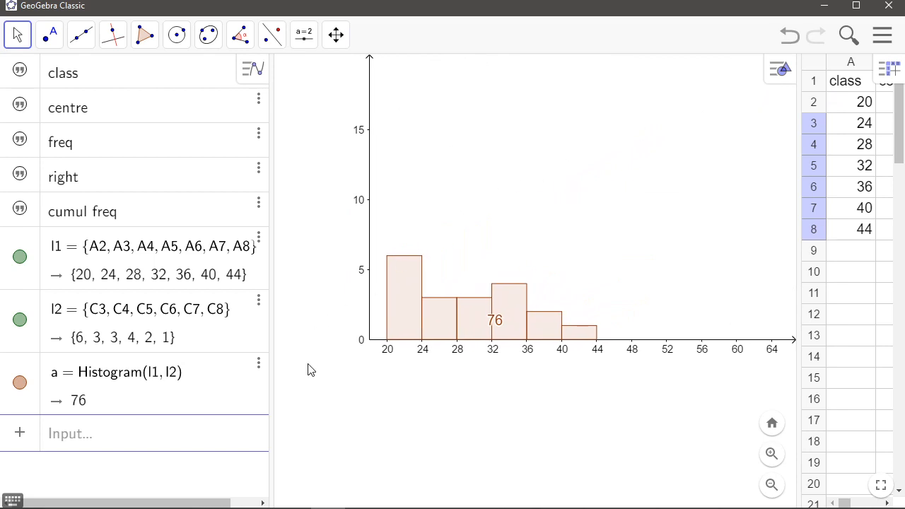
{"action": "left_click", "coordinate": [476, 316]}
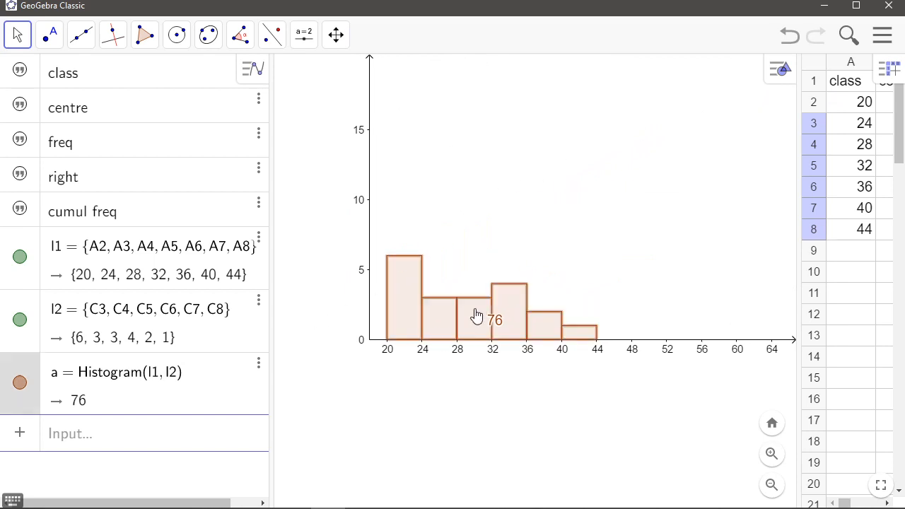
{"action": "right_click", "coordinate": [477, 315]}
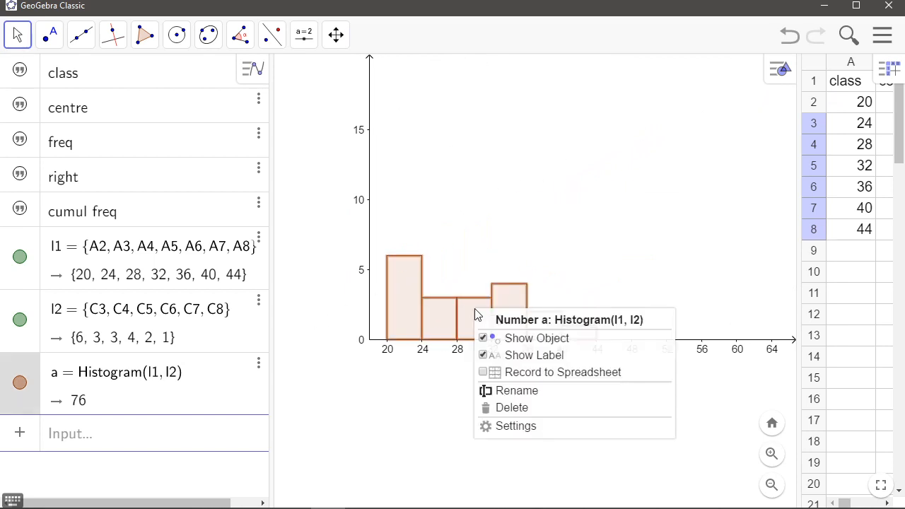
{"action": "left_click", "coordinate": [473, 244]}
{"action": "left_click", "coordinate": [485, 315]}
{"action": "right_click", "coordinate": [480, 315]}
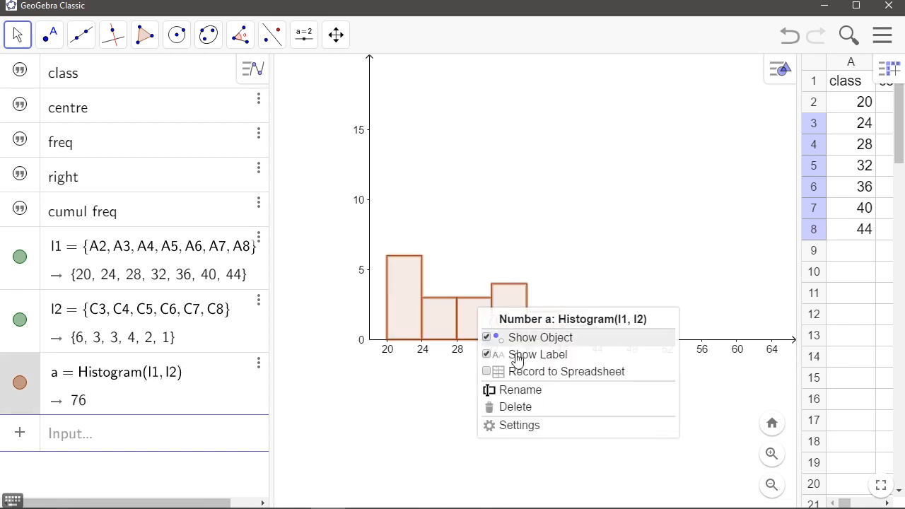
{"action": "left_click", "coordinate": [548, 428]}
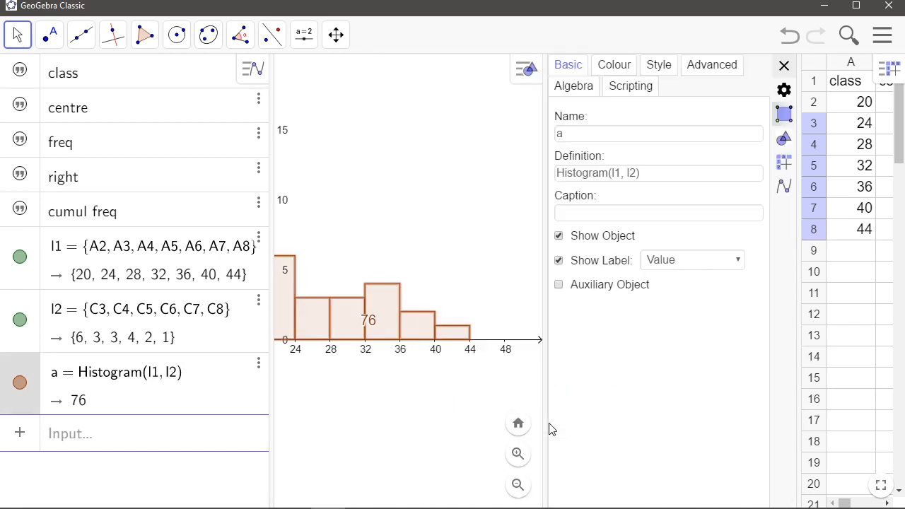
{"action": "left_click", "coordinate": [560, 261]}
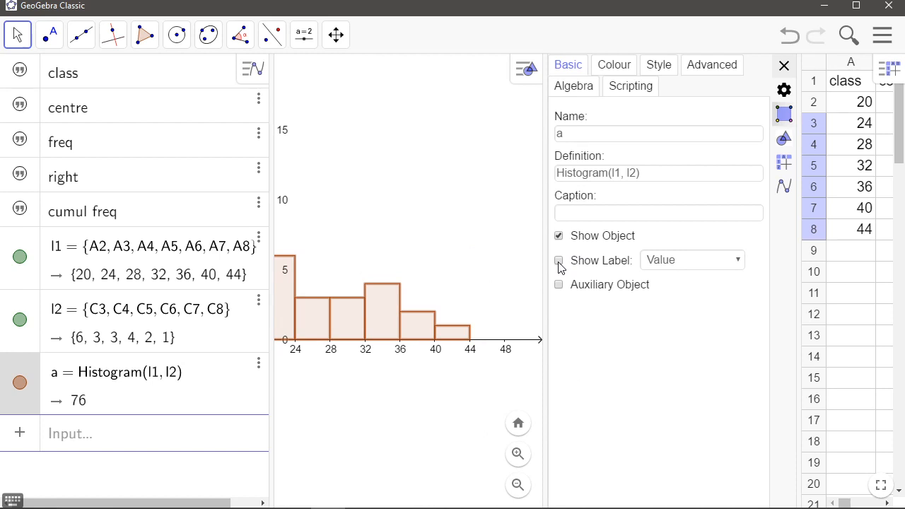
Colour the histogram blue, adjust its fill opacity, and close the object settings
{"action": "left_click", "coordinate": [611, 68]}
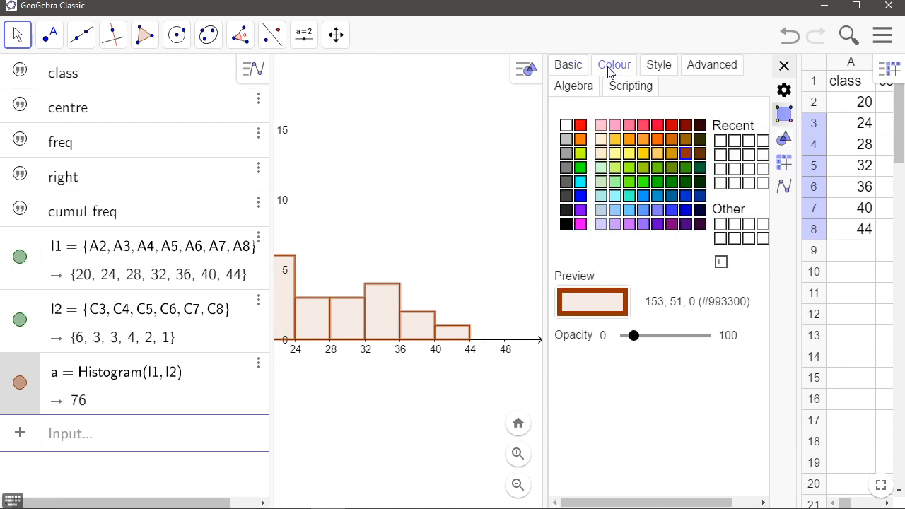
{"action": "left_click", "coordinate": [581, 196]}
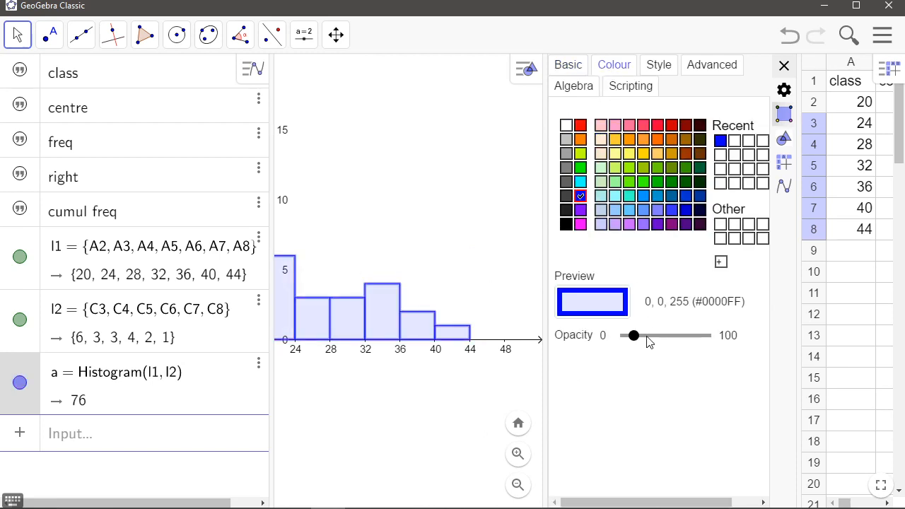
{"action": "left_click_drag", "start_coordinate": [647, 336], "coordinate": [643, 338]}
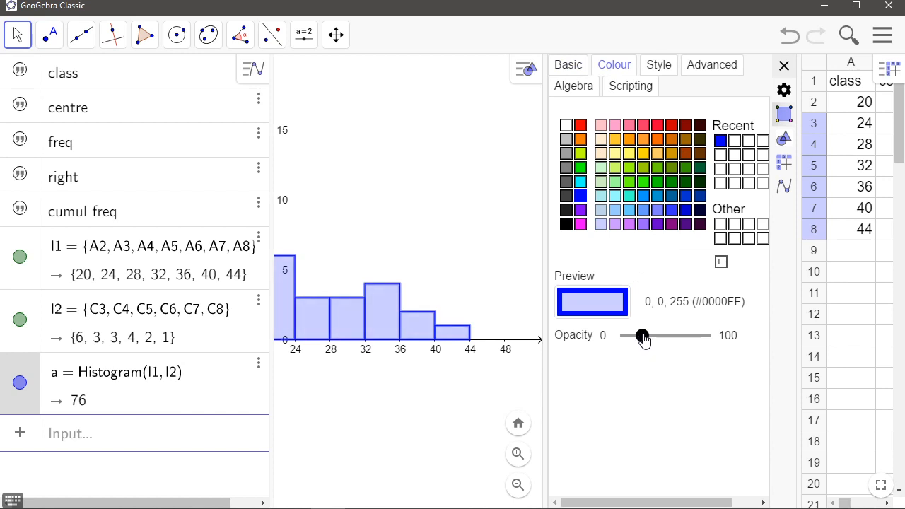
{"action": "left_click", "coordinate": [658, 64]}
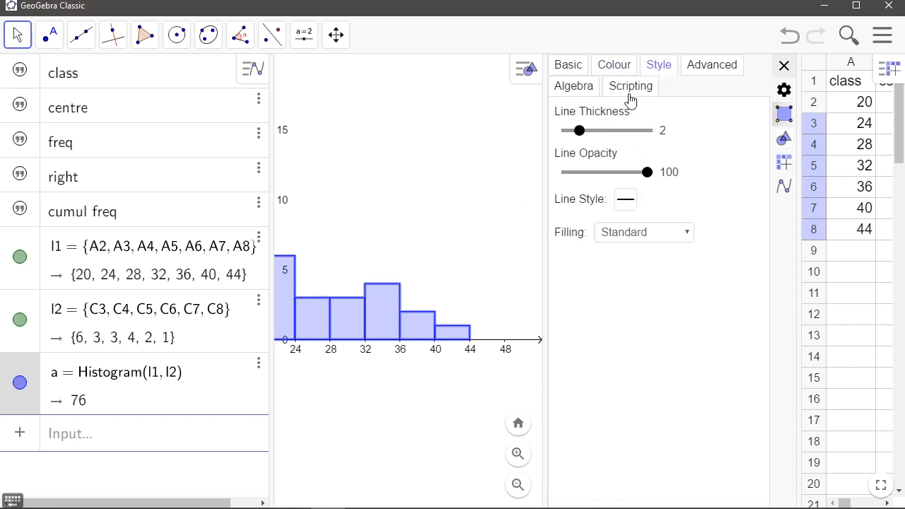
{"action": "left_click", "coordinate": [572, 66]}
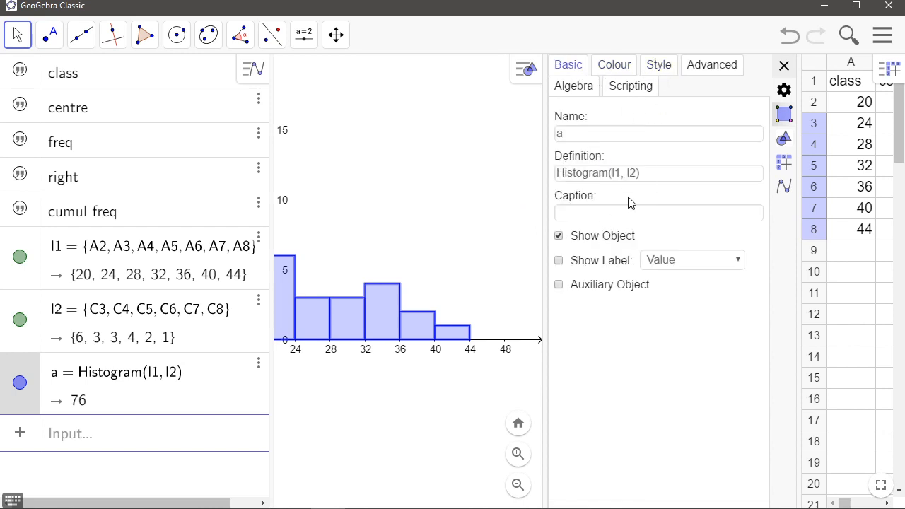
{"action": "left_click", "coordinate": [784, 65]}
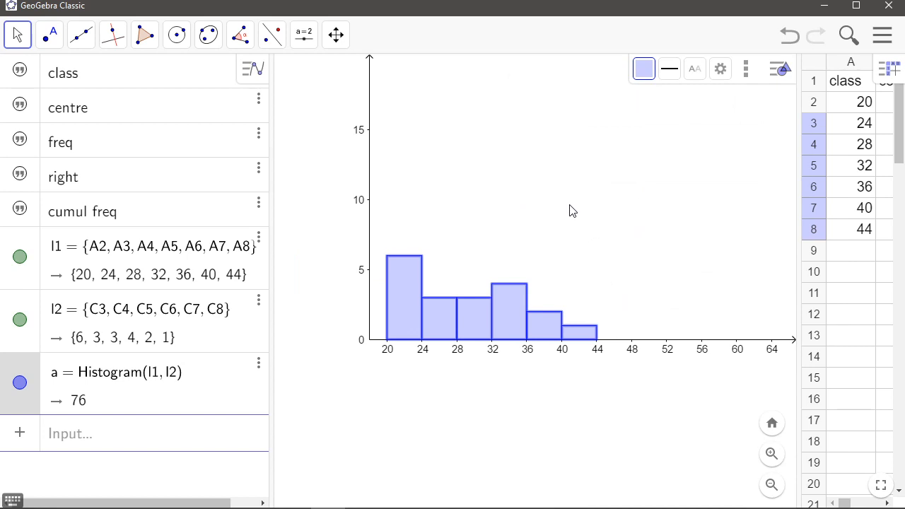
Stretch the graphics view's y-axis and widen the spreadsheet so the whole frequency table shows beside the histogram
{"action": "left_click", "coordinate": [336, 34]}
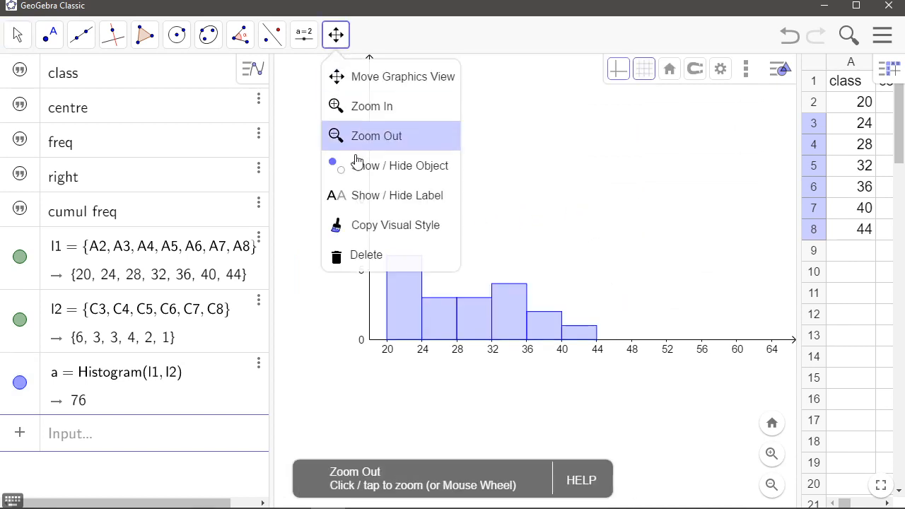
{"action": "left_click", "coordinate": [409, 78]}
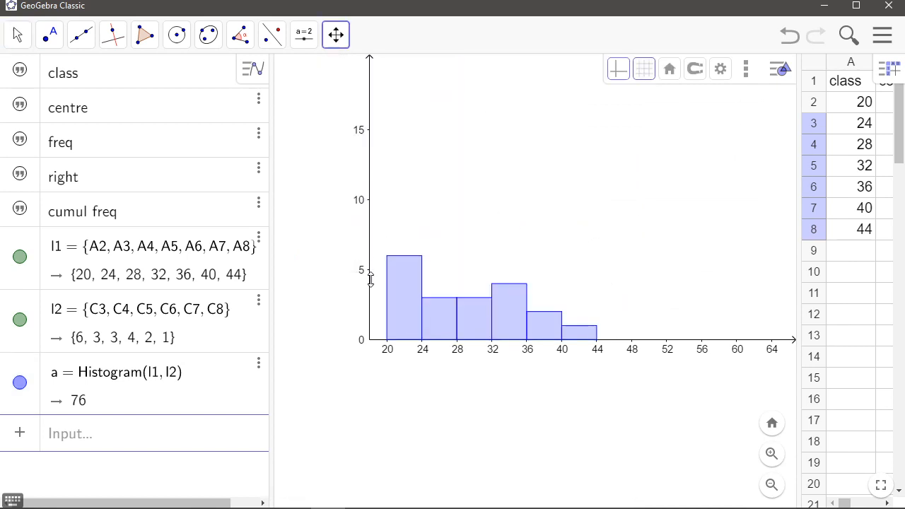
{"action": "left_click_drag", "start_coordinate": [370, 278], "coordinate": [368, 230]}
{"action": "scroll", "coordinate": [586, 313], "scroll_direction": "up", "scroll_amount": 4}
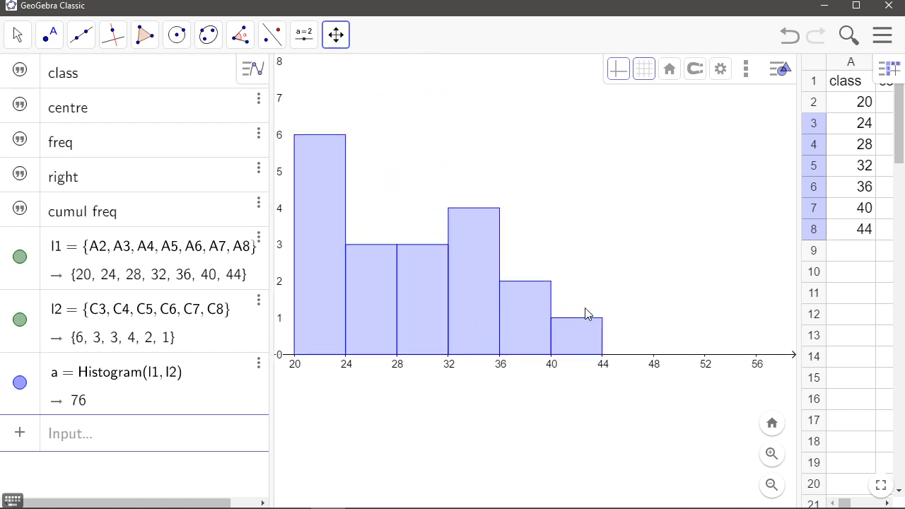
{"action": "scroll", "coordinate": [586, 314], "scroll_direction": "down", "scroll_amount": 3}
{"action": "left_click_drag", "start_coordinate": [542, 224], "coordinate": [566, 242]}
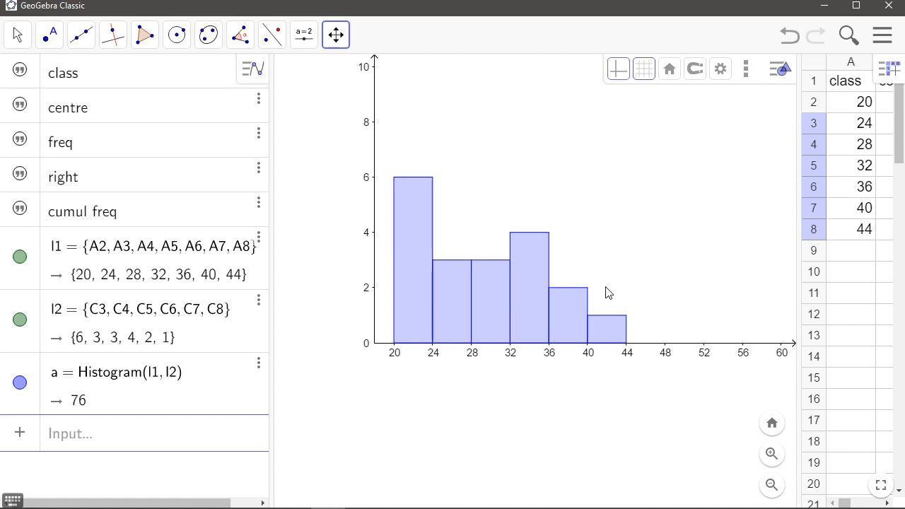
{"action": "left_click_drag", "start_coordinate": [541, 181], "coordinate": [490, 178]}
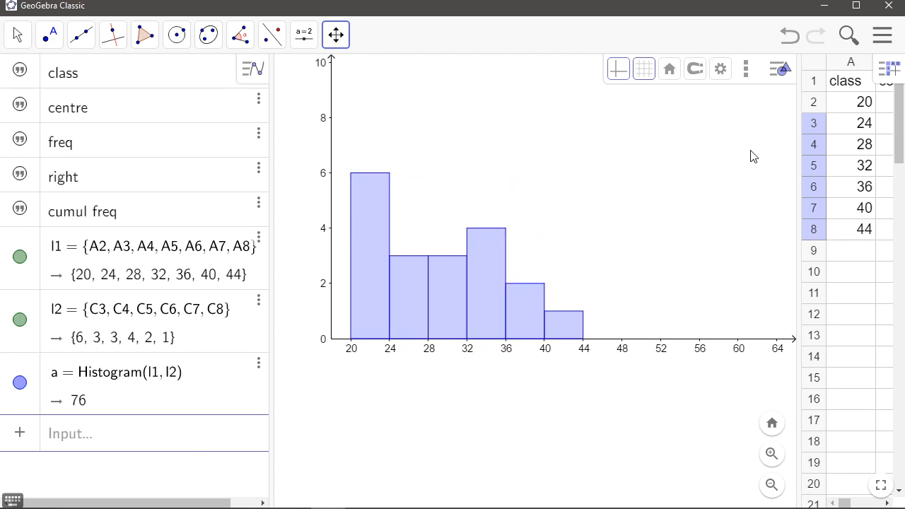
{"action": "left_click_drag", "start_coordinate": [798, 177], "coordinate": [570, 184]}
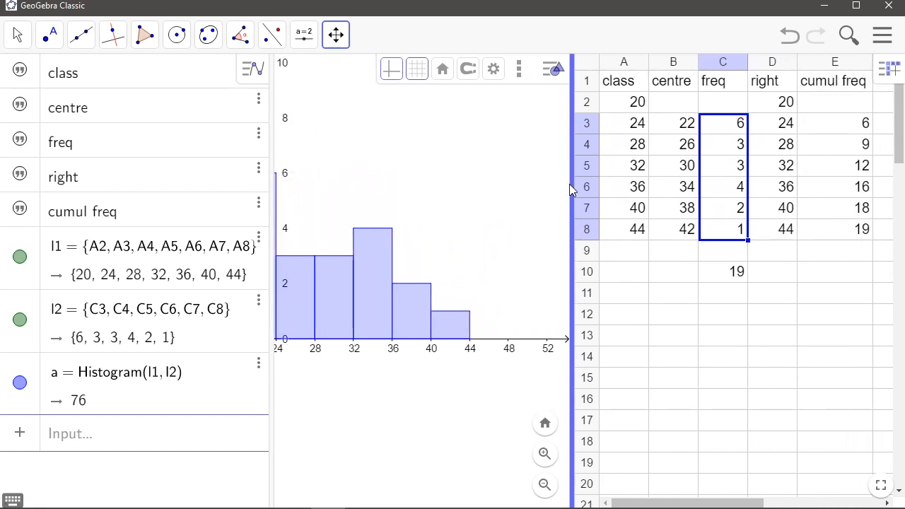
{"action": "left_click_drag", "start_coordinate": [503, 174], "coordinate": [491, 177]}
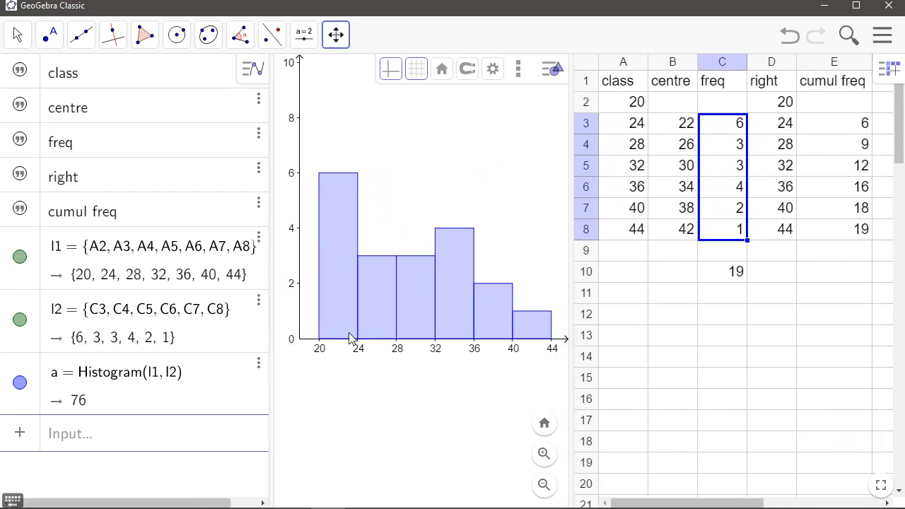
Add class centres 18 in B2 and 46 in B9 to extend the centre column
{"action": "left_click", "coordinate": [687, 124]}
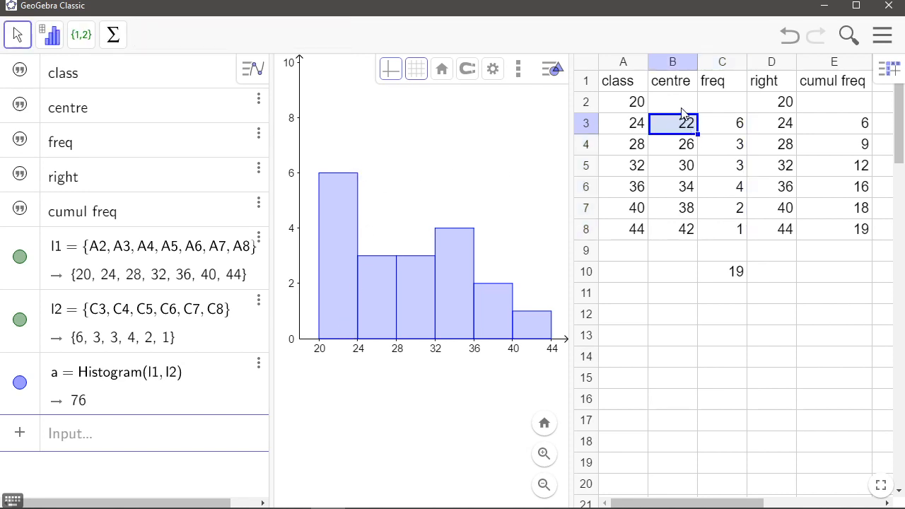
{"action": "scroll", "coordinate": [488, 201], "scroll_direction": "down", "scroll_amount": 1}
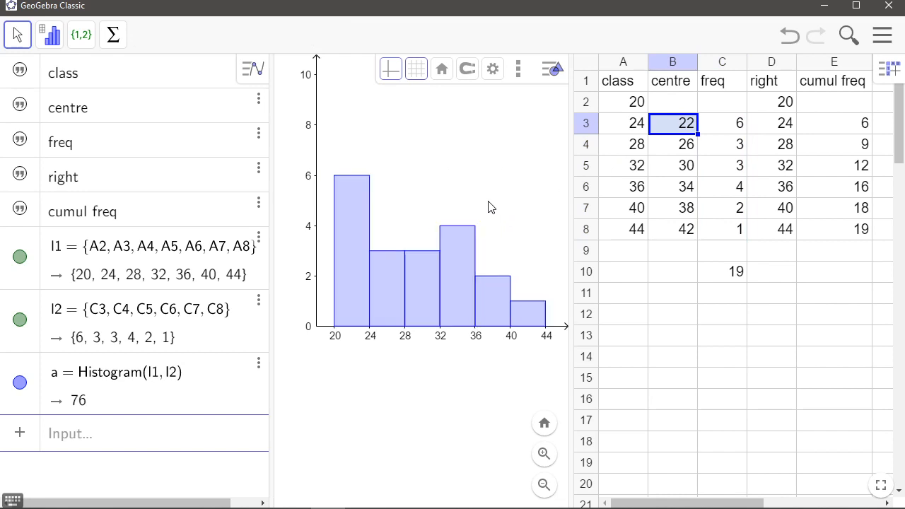
{"action": "left_click_drag", "start_coordinate": [490, 196], "coordinate": [481, 200]}
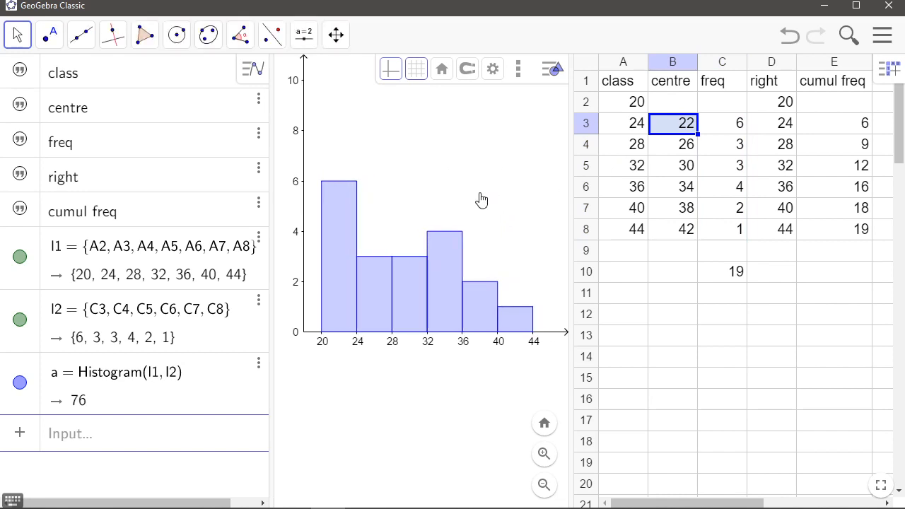
{"action": "left_click", "coordinate": [672, 106]}
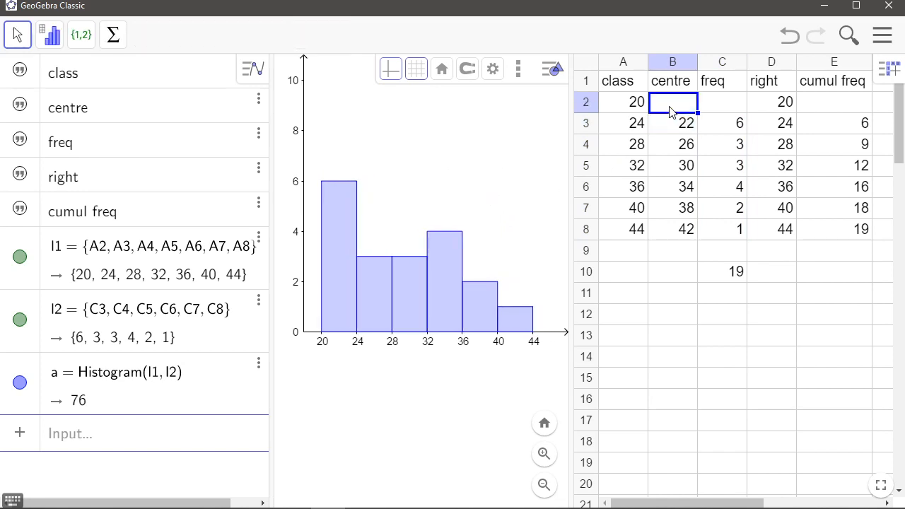
{"action": "type", "text": "18"}
{"action": "key", "text": "Return"}
{"action": "key", "text": "Down"}
{"action": "key", "text": "Down"}
{"action": "key", "text": "Down"}
{"action": "key", "text": "Down"}
{"action": "key", "text": "Down"}
{"action": "key", "text": "Down"}
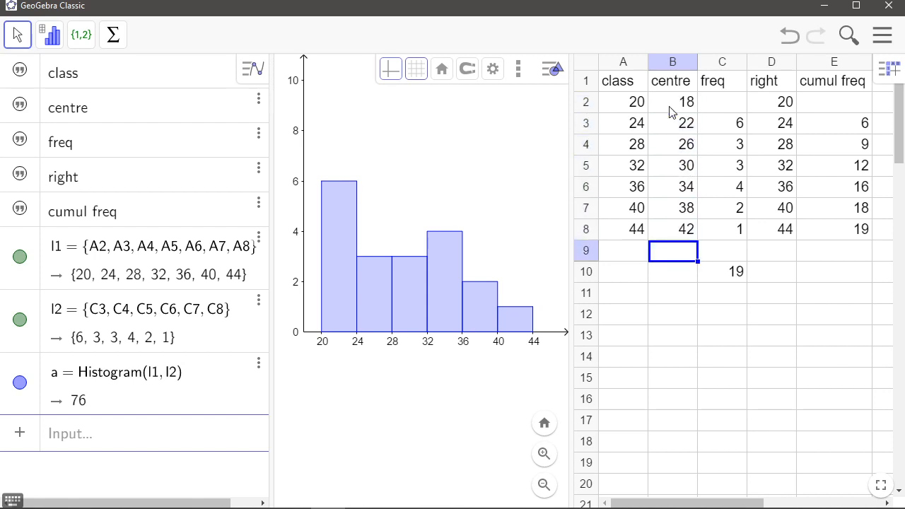
{"action": "type", "text": "46"}
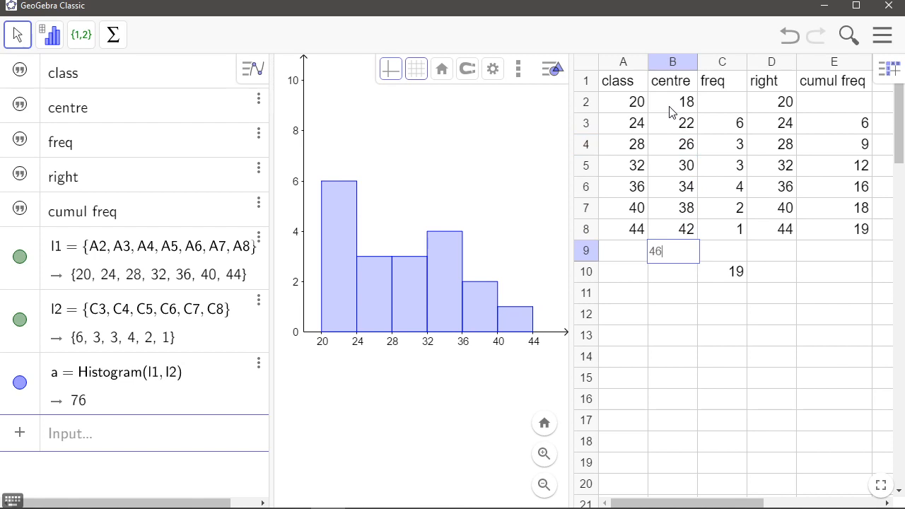
{"action": "key", "text": "Return"}
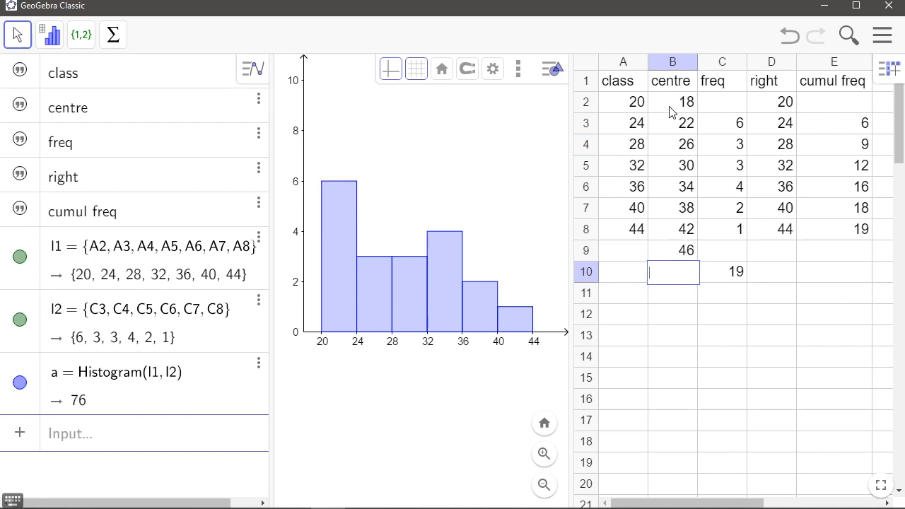
Enter frequency 0 in C2 and C9 for the added end points
{"action": "left_click", "coordinate": [719, 103]}
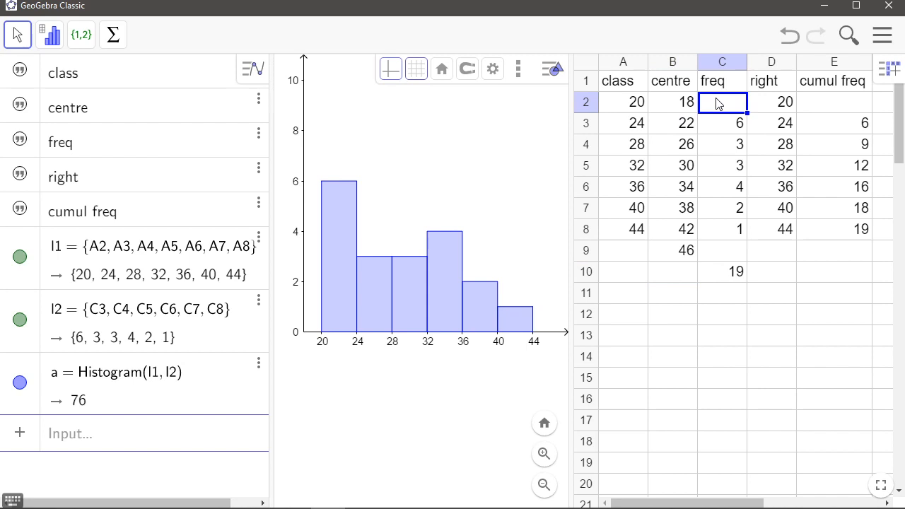
{"action": "type", "text": "0"}
{"action": "left_click", "coordinate": [732, 251]}
{"action": "type", "text": "0"}
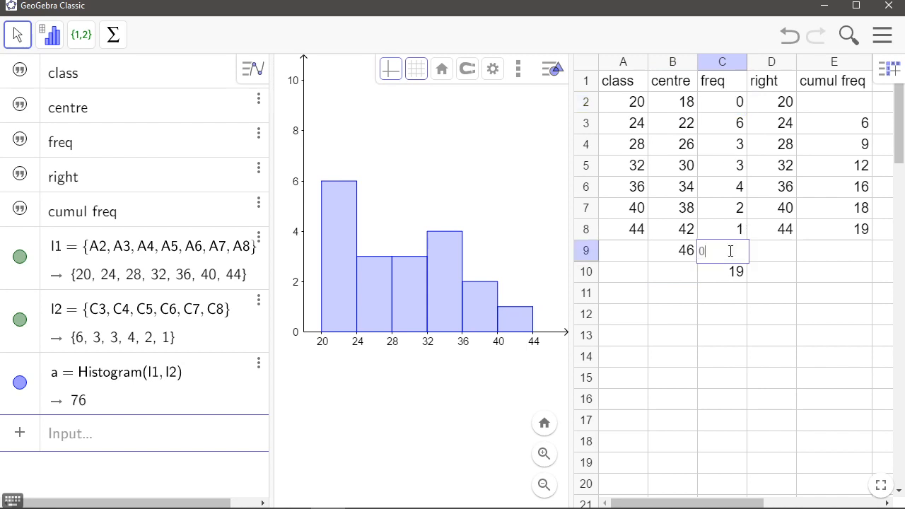
{"action": "left_click", "coordinate": [775, 281]}
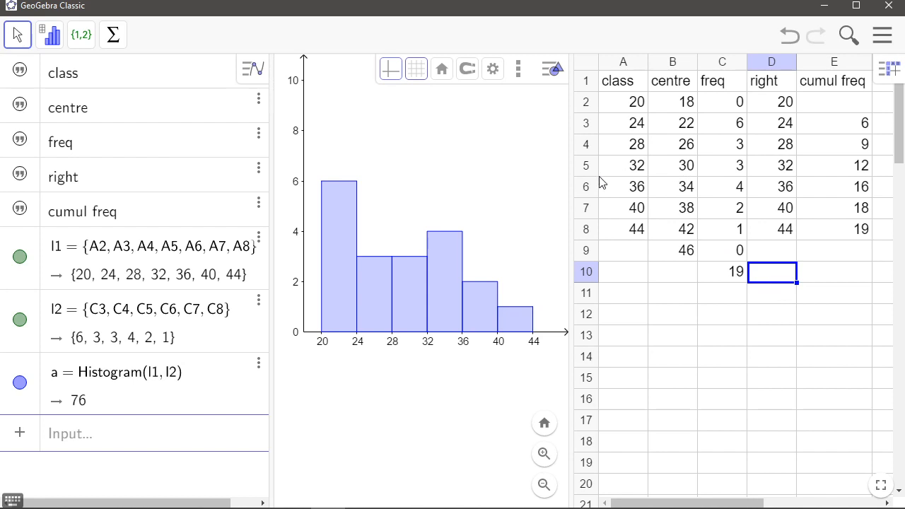
Create a polyline from the centre and frequency cells B2:C9 to draw the frequency polygon
{"action": "left_click", "coordinate": [671, 105]}
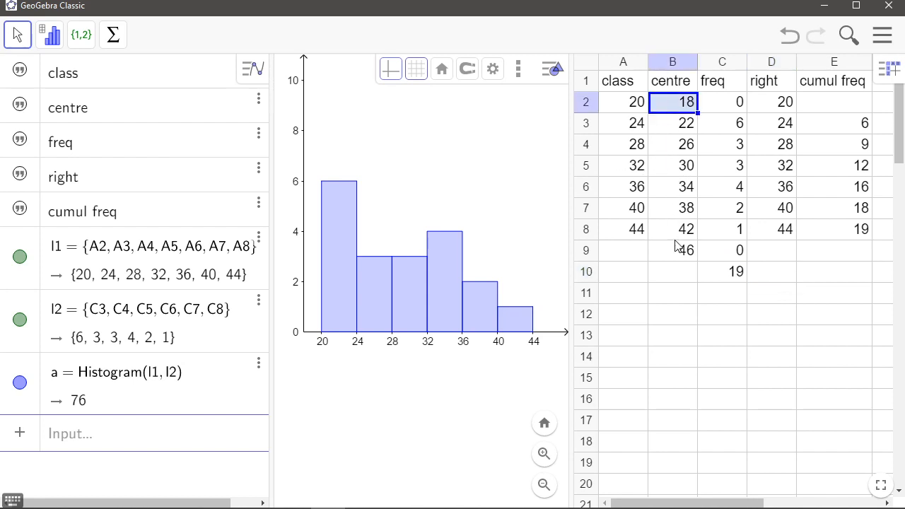
{"action": "left_click", "coordinate": [713, 104]}
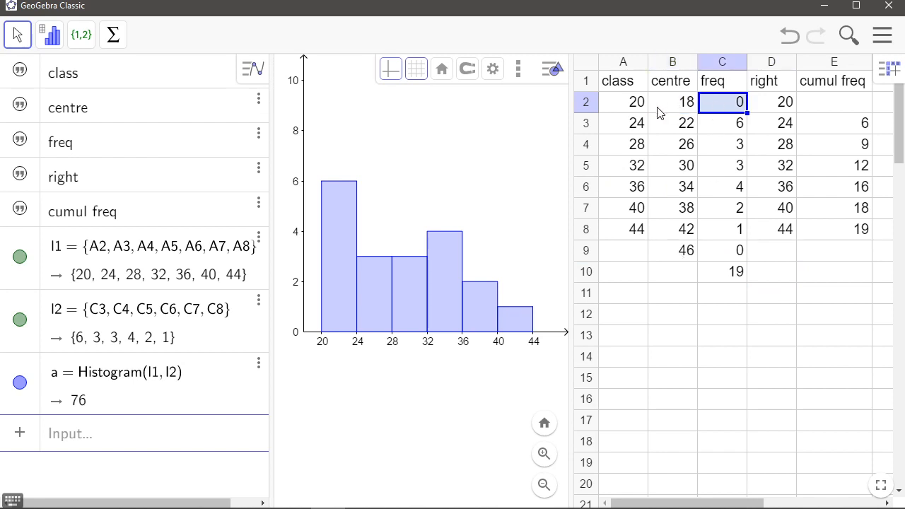
{"action": "left_click_drag", "start_coordinate": [663, 108], "coordinate": [733, 249]}
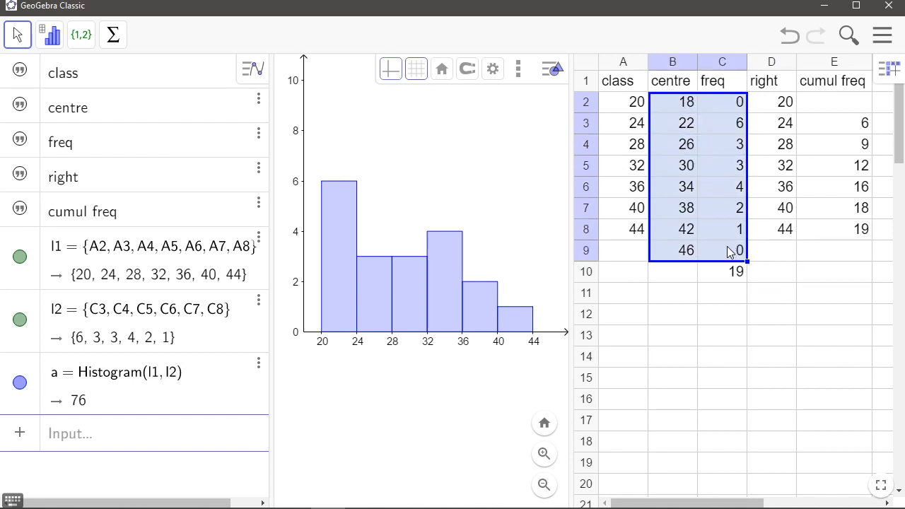
{"action": "right_click", "coordinate": [709, 165]}
{"action": "mouse_move", "coordinate": [754, 266]}
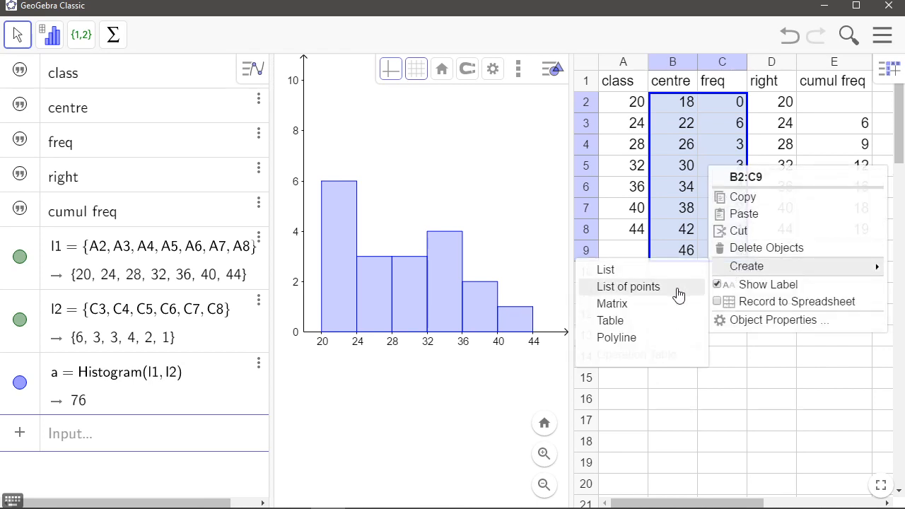
{"action": "left_click", "coordinate": [652, 339]}
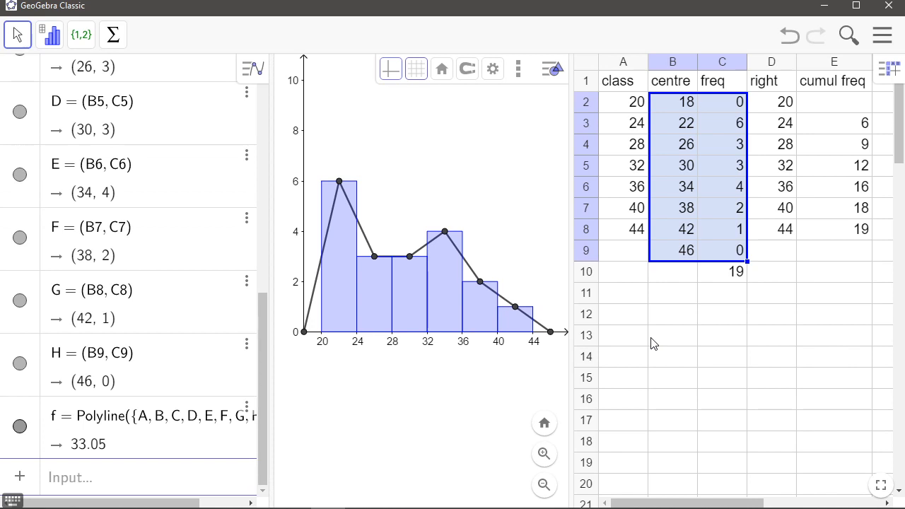
{"action": "left_click", "coordinate": [400, 136]}
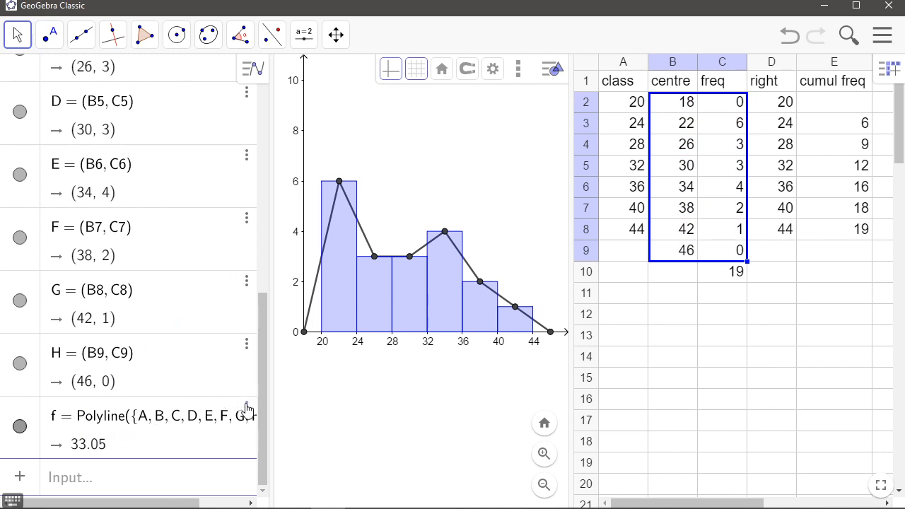
Colour the frequency polygon red
{"action": "left_click", "coordinate": [365, 244]}
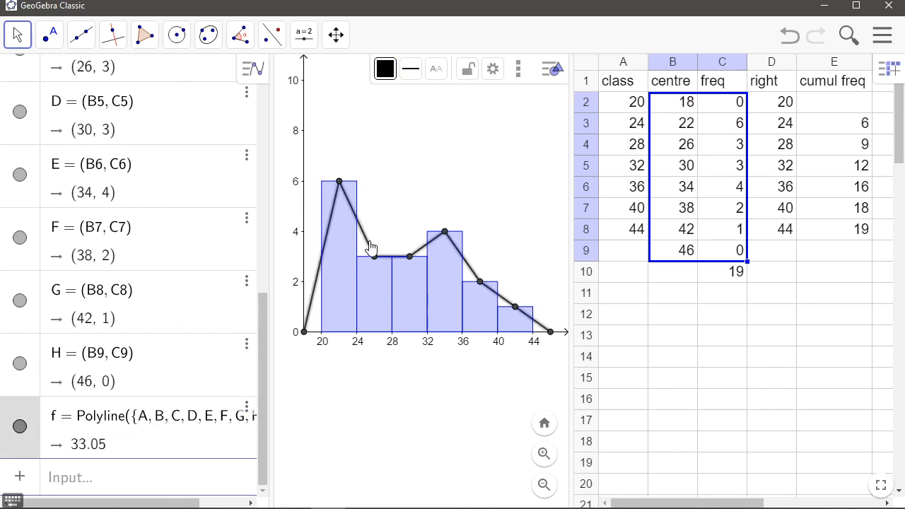
{"action": "left_click", "coordinate": [386, 68]}
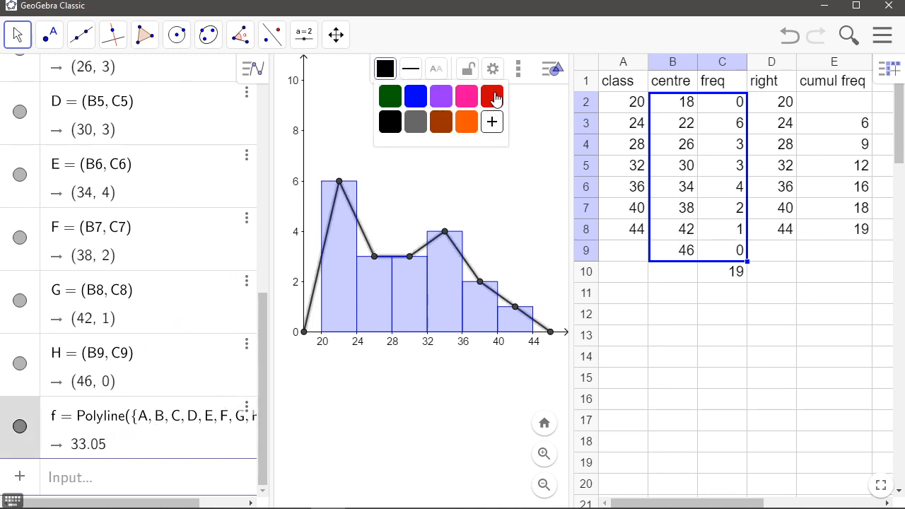
{"action": "left_click", "coordinate": [492, 96]}
{"action": "left_click", "coordinate": [386, 199]}
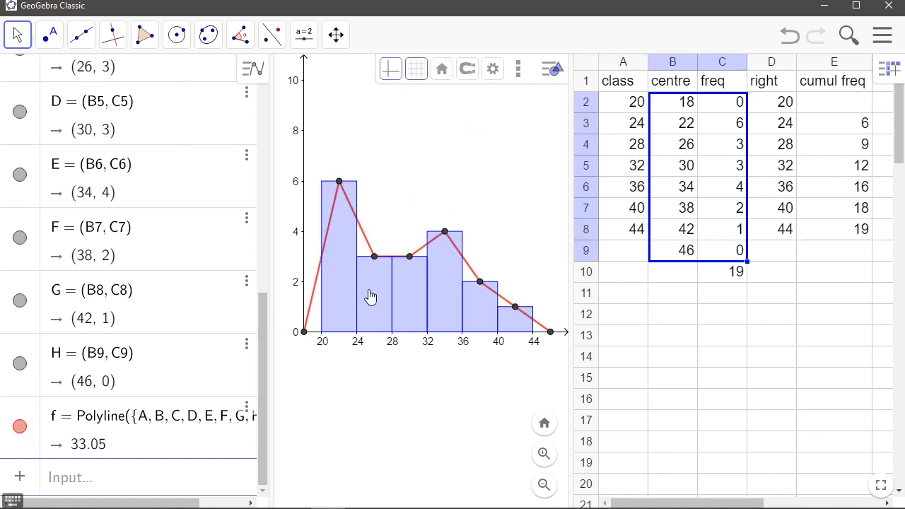
Hide the points A to H so only the polygon line remains visible
{"action": "left_click", "coordinate": [20, 363]}
{"action": "left_click", "coordinate": [19, 301]}
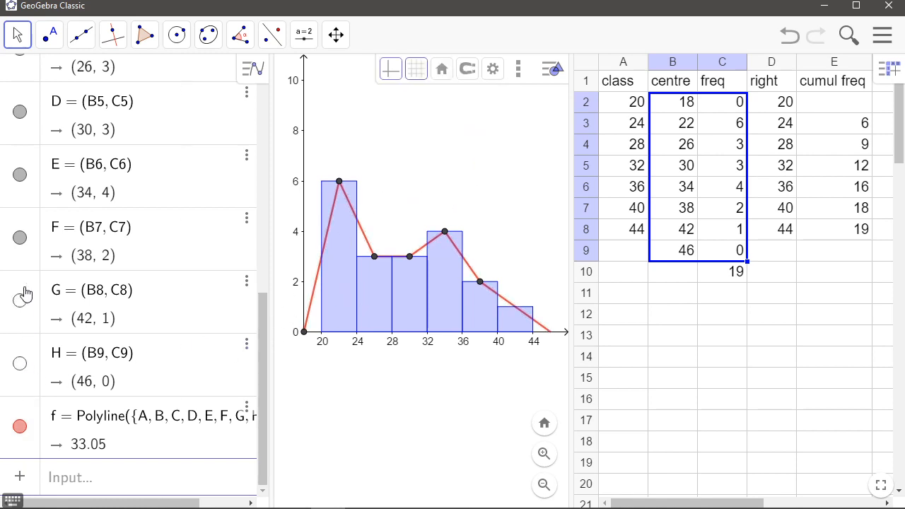
{"action": "left_click", "coordinate": [20, 237]}
{"action": "left_click", "coordinate": [20, 175]}
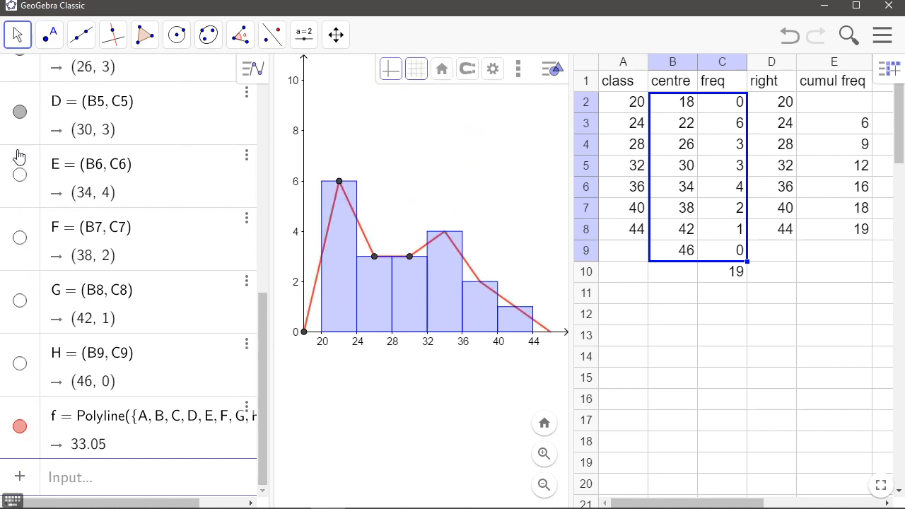
{"action": "left_click", "coordinate": [20, 111]}
{"action": "scroll", "coordinate": [18, 125], "scroll_direction": "up", "scroll_amount": 3}
{"action": "left_click", "coordinate": [20, 191]}
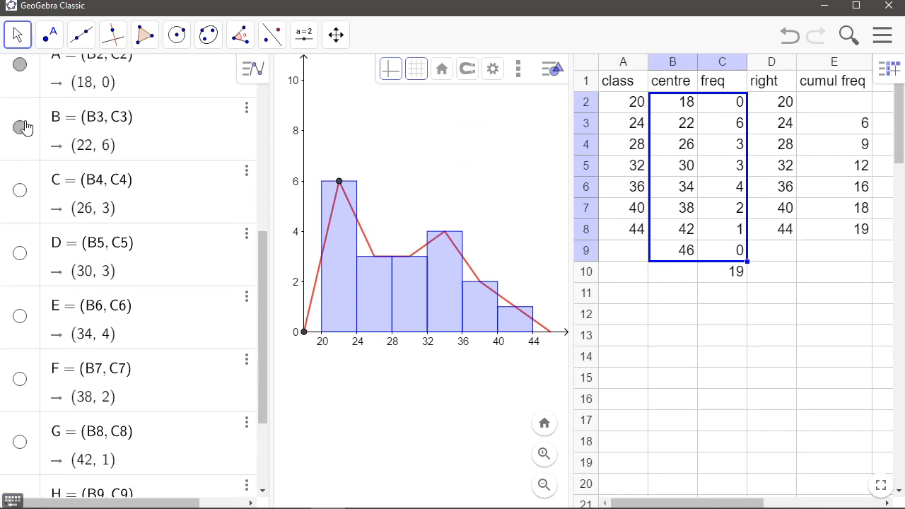
{"action": "left_click", "coordinate": [20, 127]}
{"action": "left_click", "coordinate": [20, 65]}
{"action": "scroll", "coordinate": [64, 106], "scroll_direction": "up", "scroll_amount": 3}
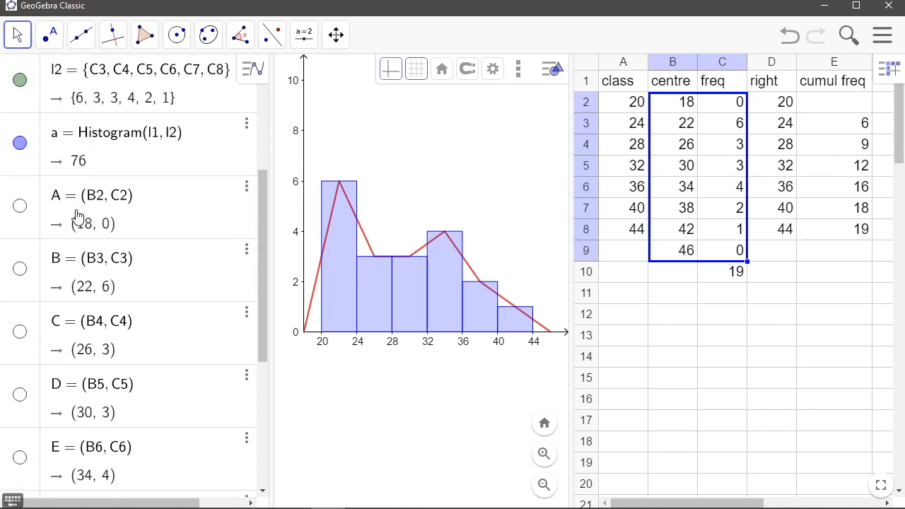
{"action": "scroll", "coordinate": [184, 256], "scroll_direction": "down", "scroll_amount": 5}
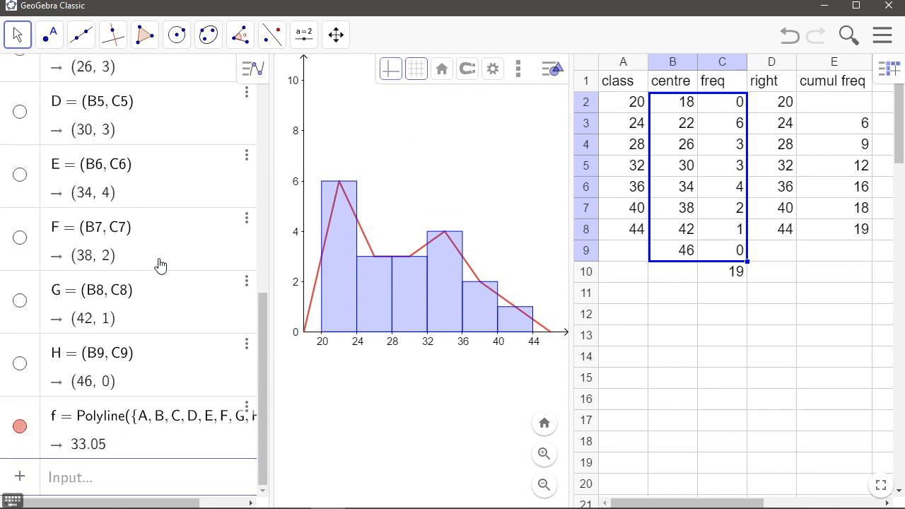
Hide the frequency polygon and the frequency histogram
{"action": "left_click", "coordinate": [20, 428]}
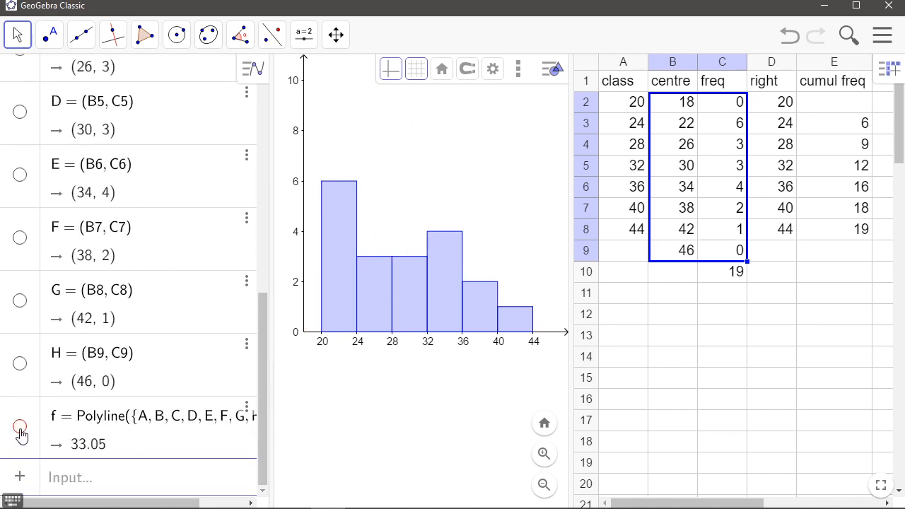
{"action": "left_click", "coordinate": [20, 428]}
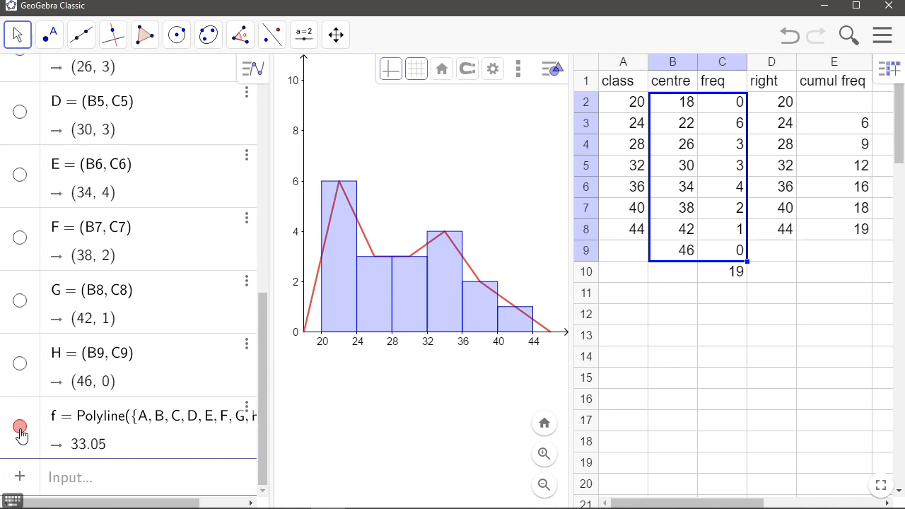
{"action": "left_click", "coordinate": [20, 430]}
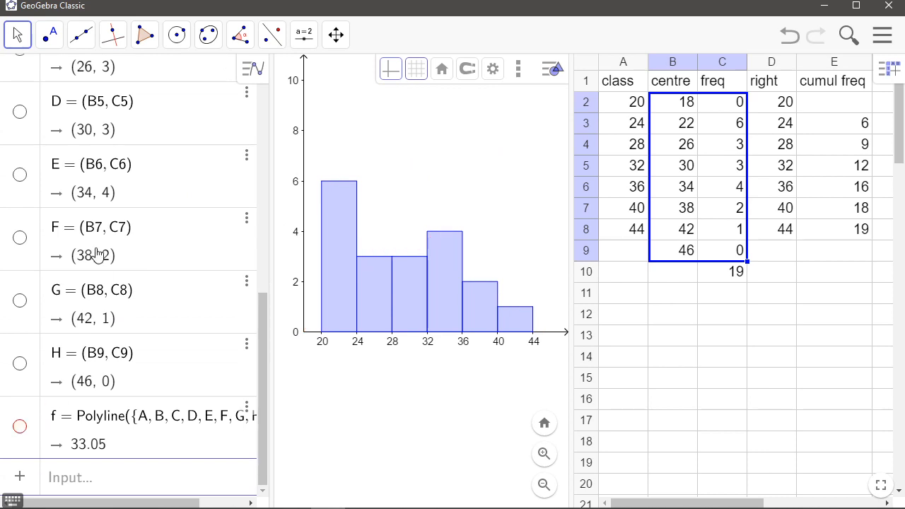
{"action": "scroll", "coordinate": [93, 257], "scroll_direction": "up", "scroll_amount": 5}
{"action": "left_click", "coordinate": [20, 144]}
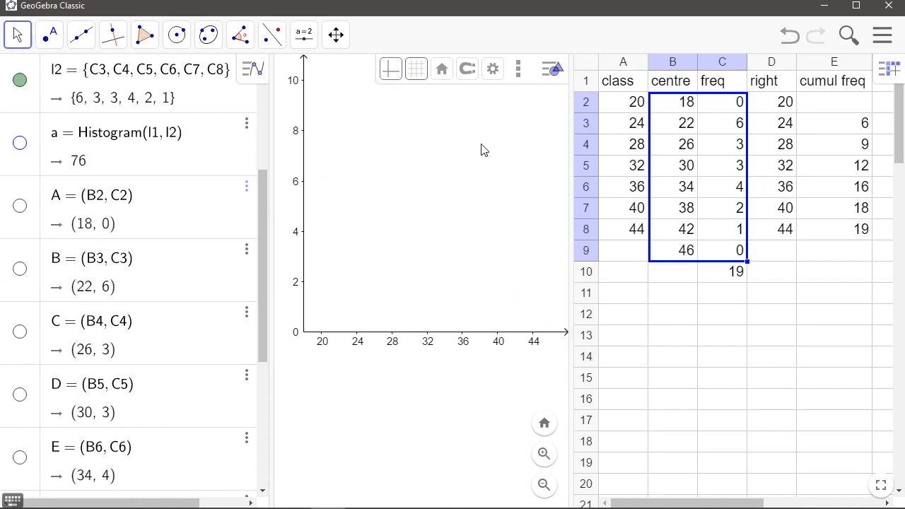
Enter 0 in E2 and the formula =C3 in E3 of the cumulative frequency column
{"action": "left_click", "coordinate": [865, 105]}
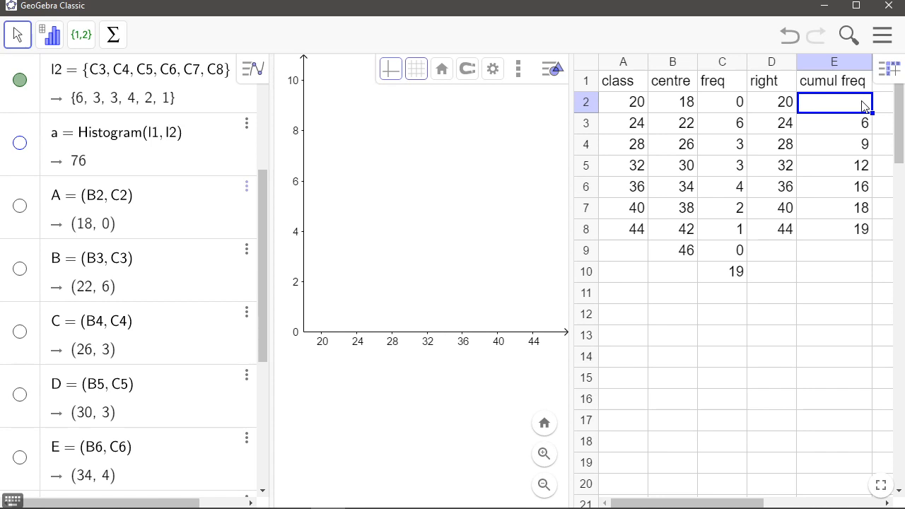
{"action": "type", "text": "0"}
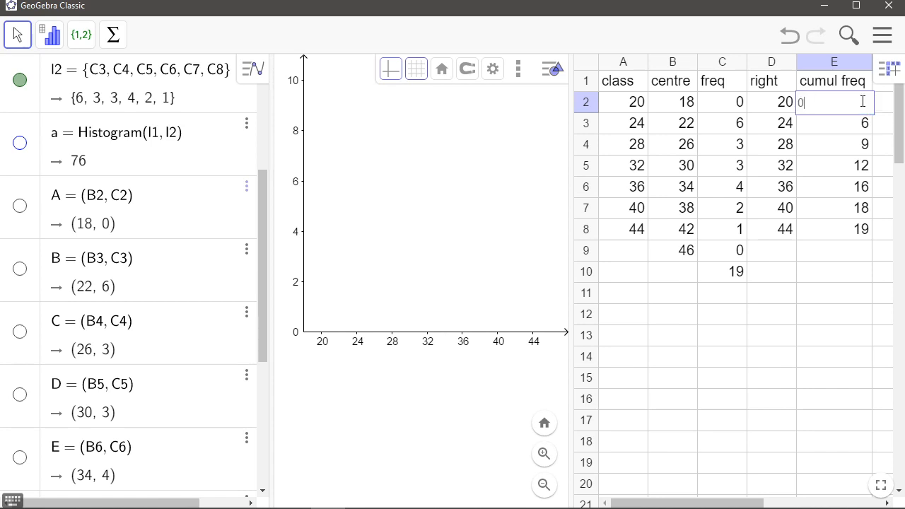
{"action": "key", "text": "Return"}
{"action": "type", "text": "=C3"}
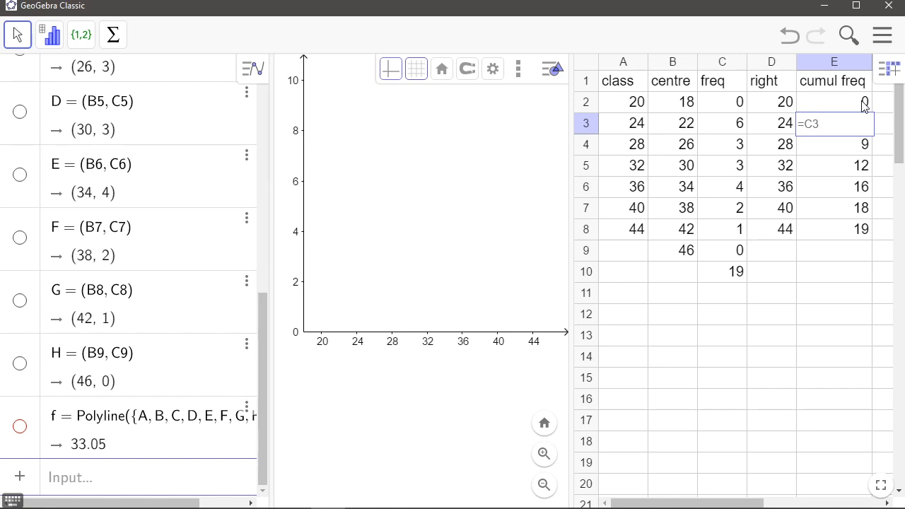
{"action": "key", "text": "Return"}
{"action": "key", "text": "Return"}
{"action": "key", "text": "Return"}
{"action": "key", "text": "Return"}
{"action": "key", "text": "Return"}
{"action": "key", "text": "Return"}
{"action": "key", "text": "Return"}
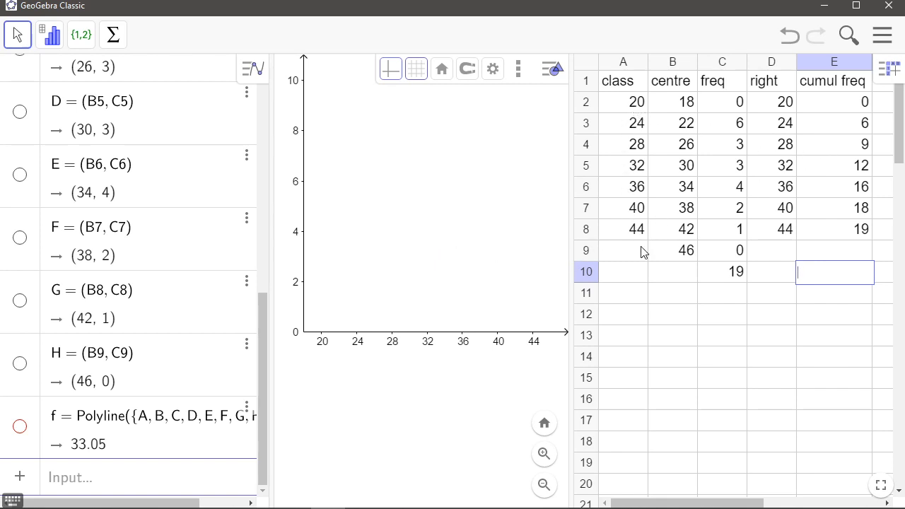
Create a list from the cumulative frequency cells E3:E8
{"action": "left_click", "coordinate": [842, 126]}
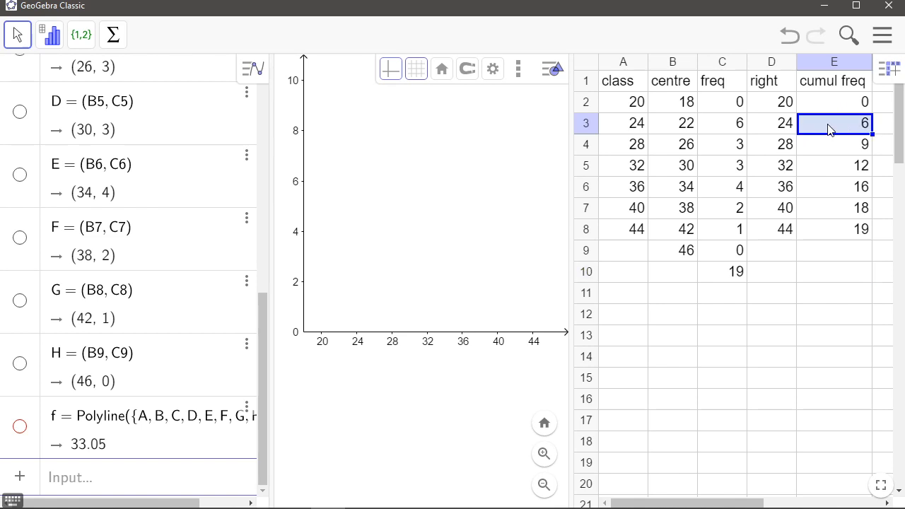
{"action": "left_click_drag", "start_coordinate": [831, 129], "coordinate": [837, 239]}
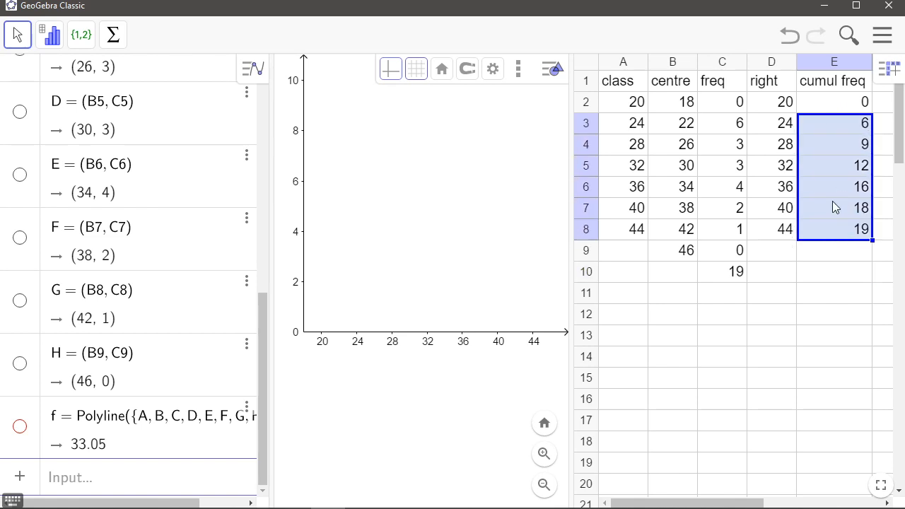
{"action": "right_click", "coordinate": [833, 201]}
{"action": "mouse_move", "coordinate": [767, 304]}
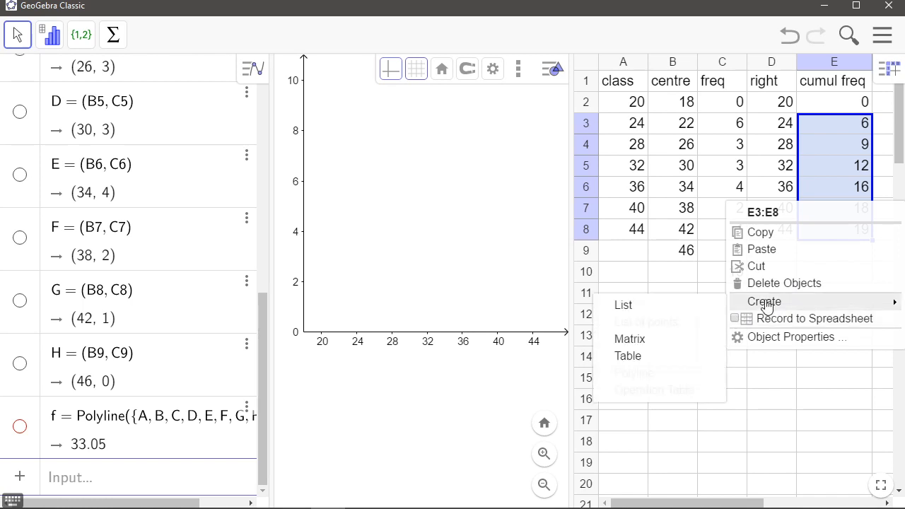
{"action": "left_click", "coordinate": [700, 311]}
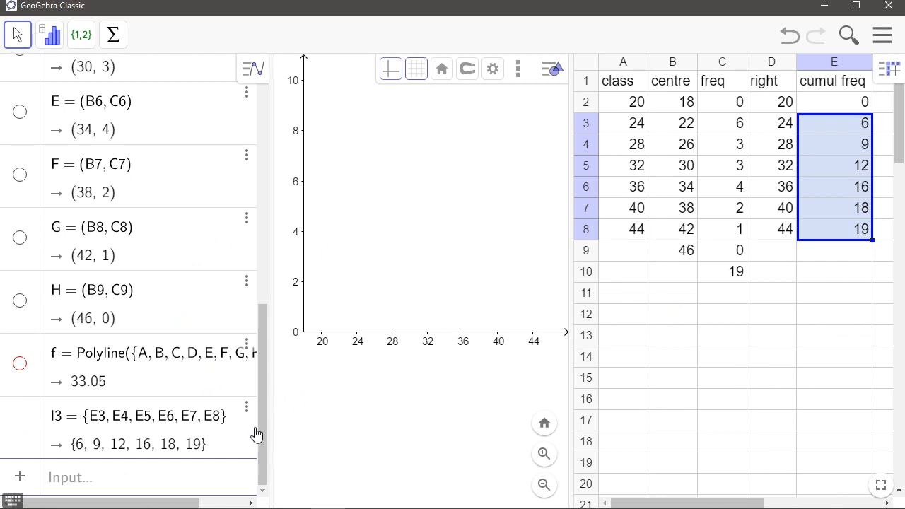
Enter Histogram(l1, l3) to draw a cumulative frequency histogram
{"action": "left_click", "coordinate": [206, 477]}
{"action": "left_click", "coordinate": [357, 382]}
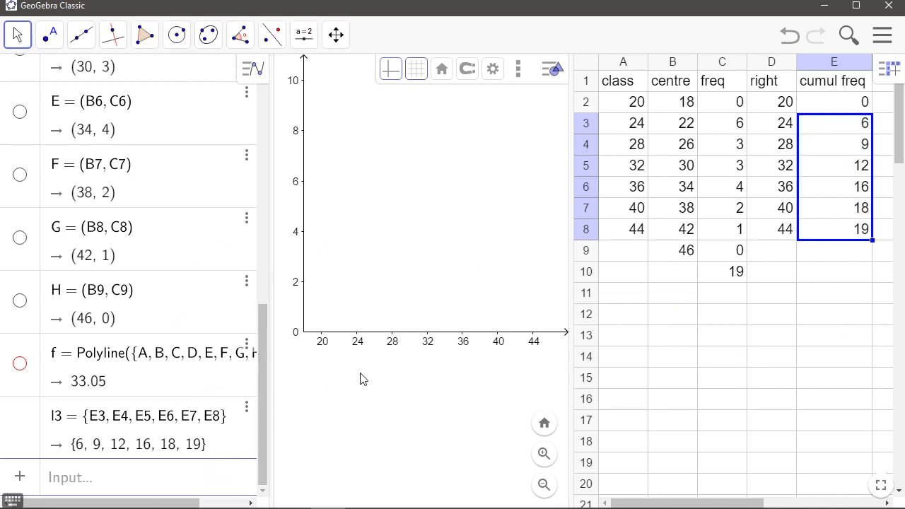
{"action": "left_click", "coordinate": [155, 487]}
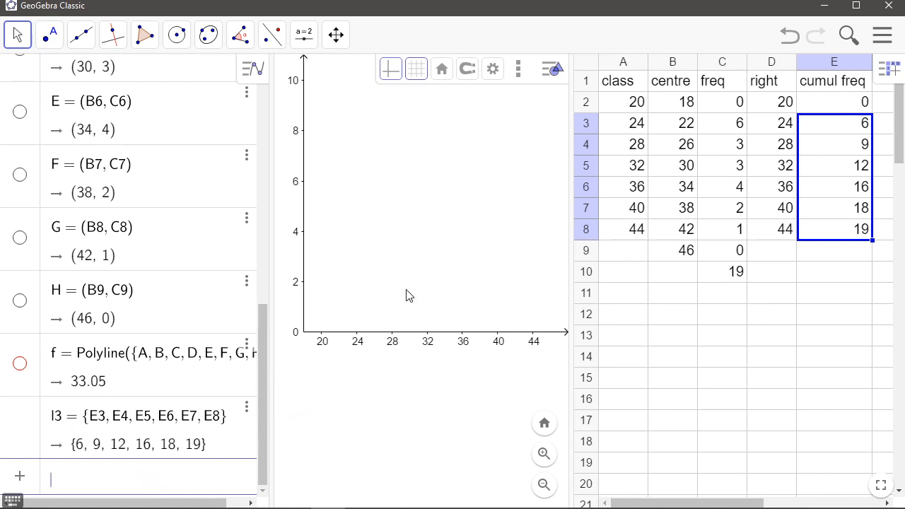
{"action": "type", "text": "his"}
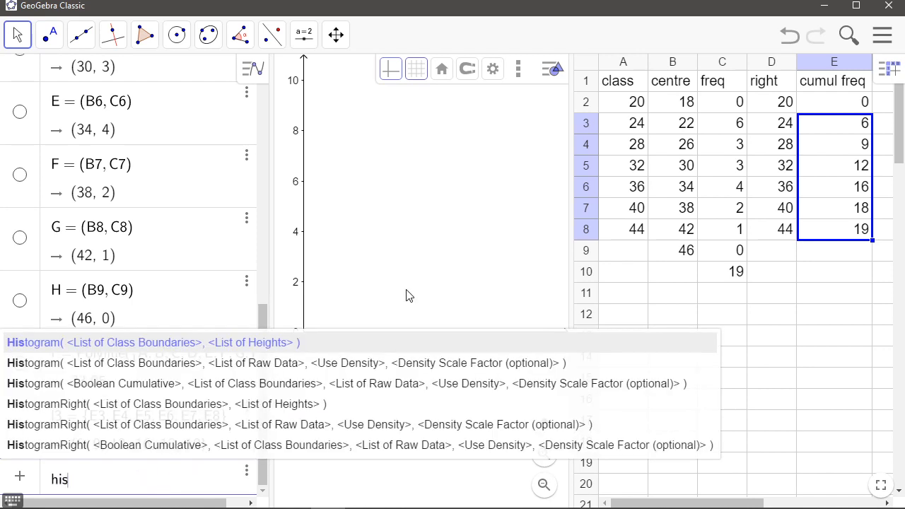
{"action": "key", "text": "Return"}
{"action": "type", "text": "l1"}
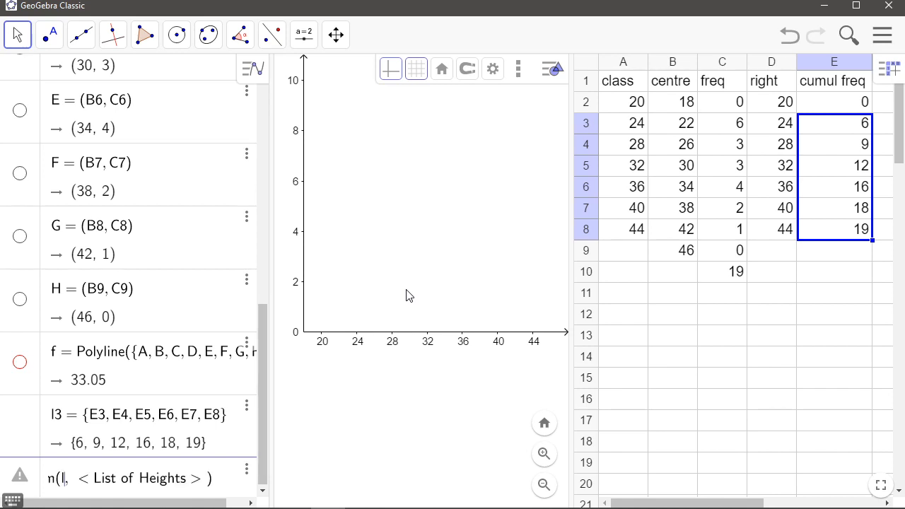
{"action": "key", "text": "Tab"}
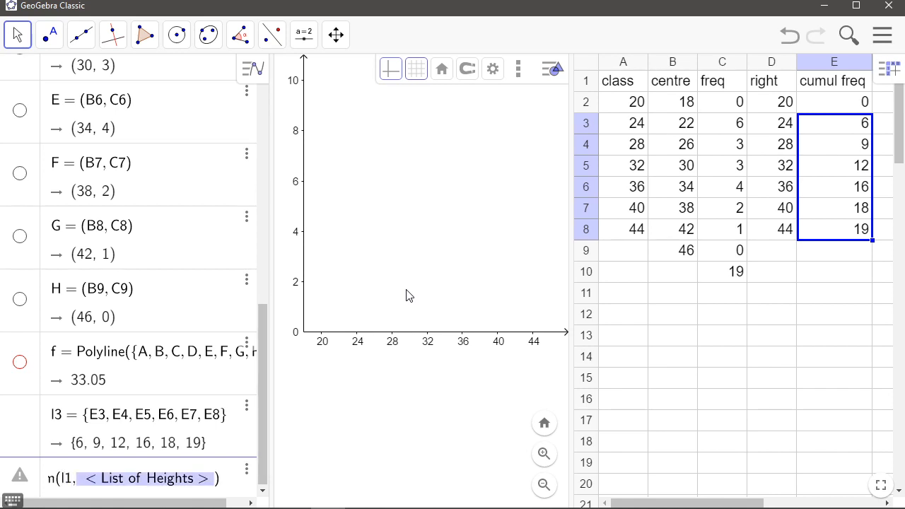
{"action": "type", "text": "l"}
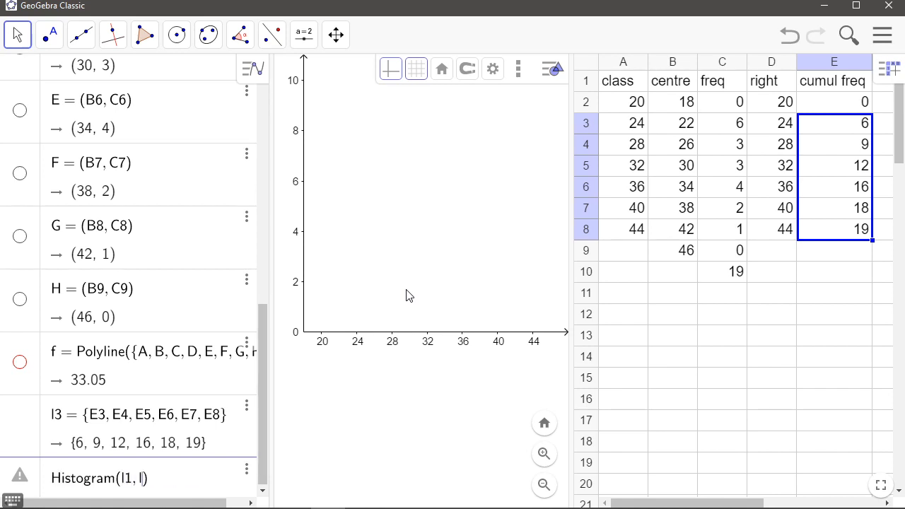
{"action": "type", "text": "3"}
{"action": "key", "text": "Return"}
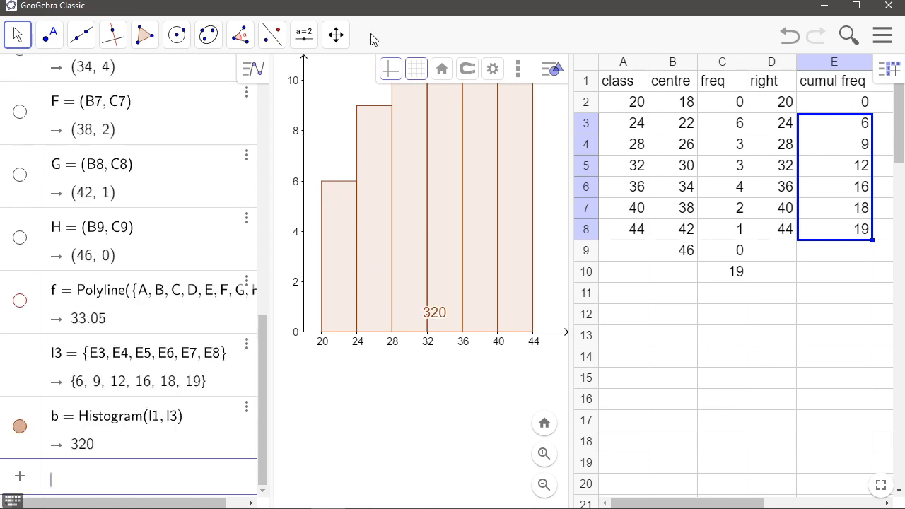
Compress the graphics view's y-axis so the whole cumulative histogram fits
{"action": "left_click", "coordinate": [337, 35]}
{"action": "left_click", "coordinate": [324, 79]}
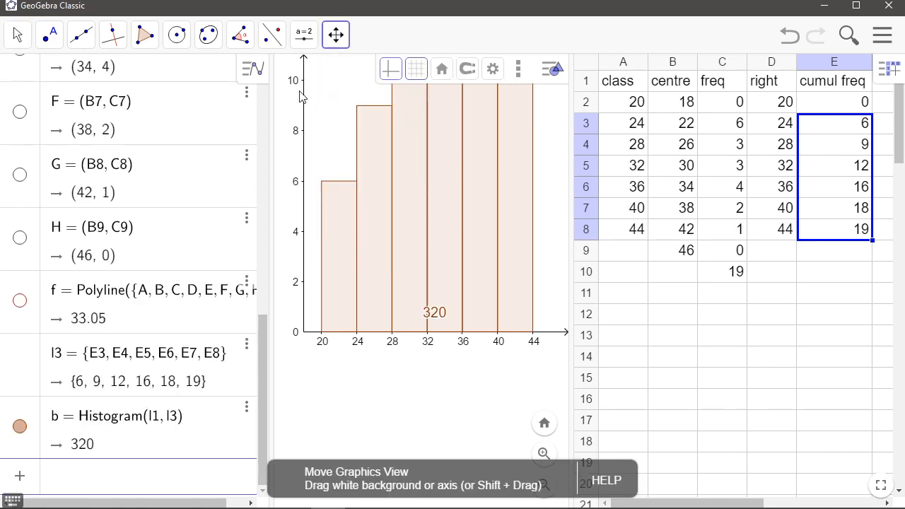
{"action": "left_click_drag", "start_coordinate": [305, 88], "coordinate": [304, 214]}
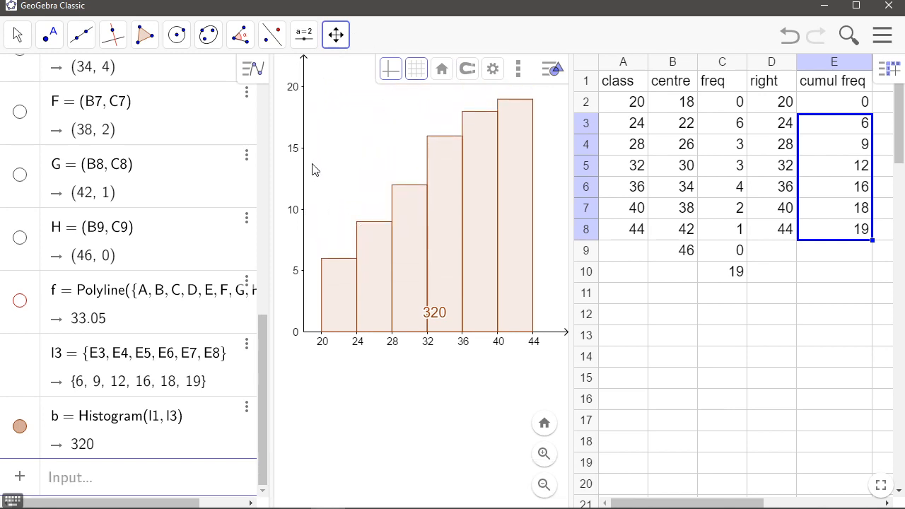
Hide the label of the cumulative frequency histogram
{"action": "left_click", "coordinate": [246, 408]}
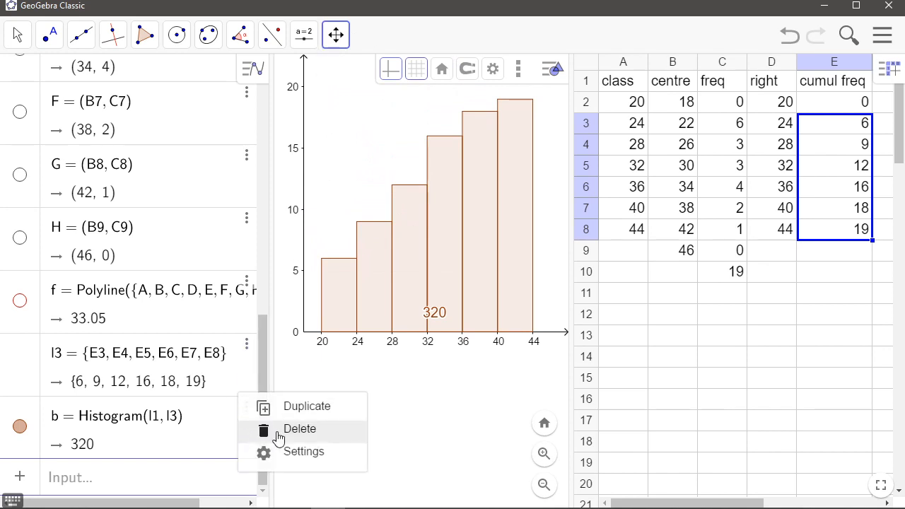
{"action": "left_click", "coordinate": [374, 252]}
{"action": "right_click", "coordinate": [378, 240]}
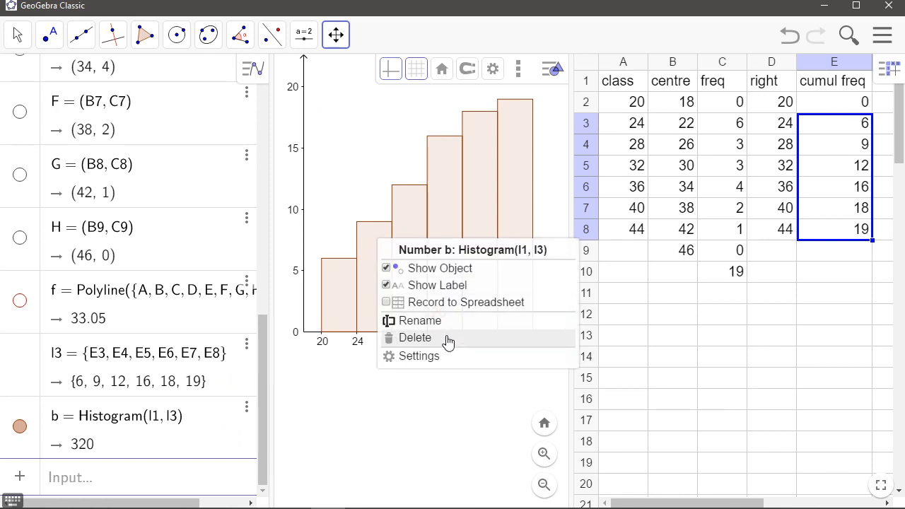
{"action": "left_click", "coordinate": [417, 356]}
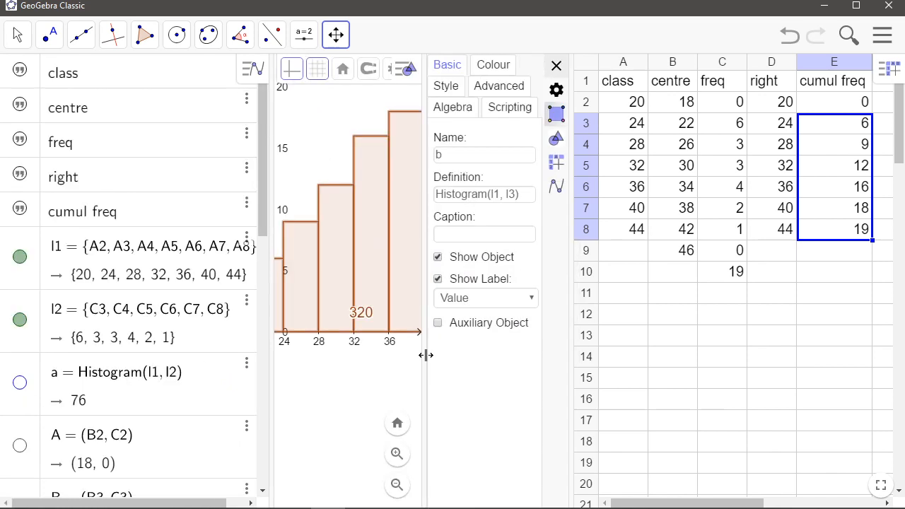
{"action": "left_click", "coordinate": [439, 280]}
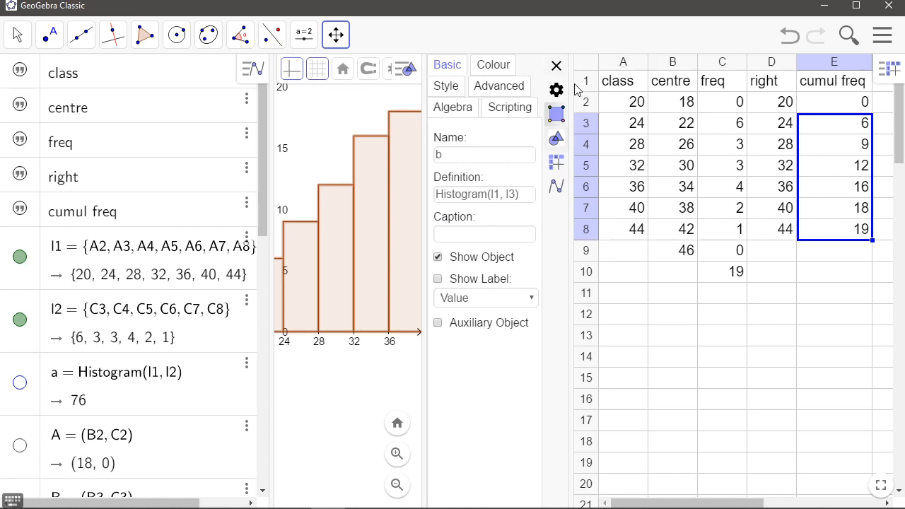
Change the cumulative frequency histogram's colour to violet (127, 0, 255)
{"action": "left_click_drag", "start_coordinate": [571, 88], "coordinate": [743, 98]}
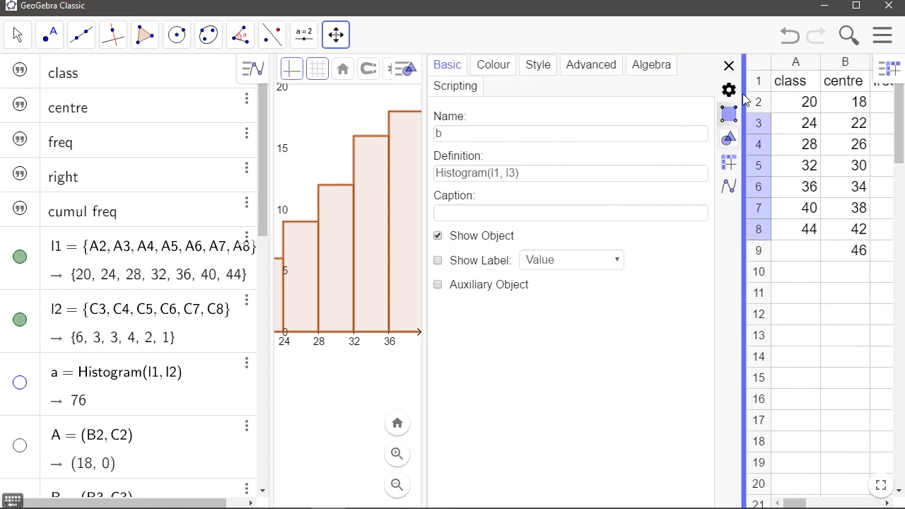
{"action": "left_click", "coordinate": [495, 67]}
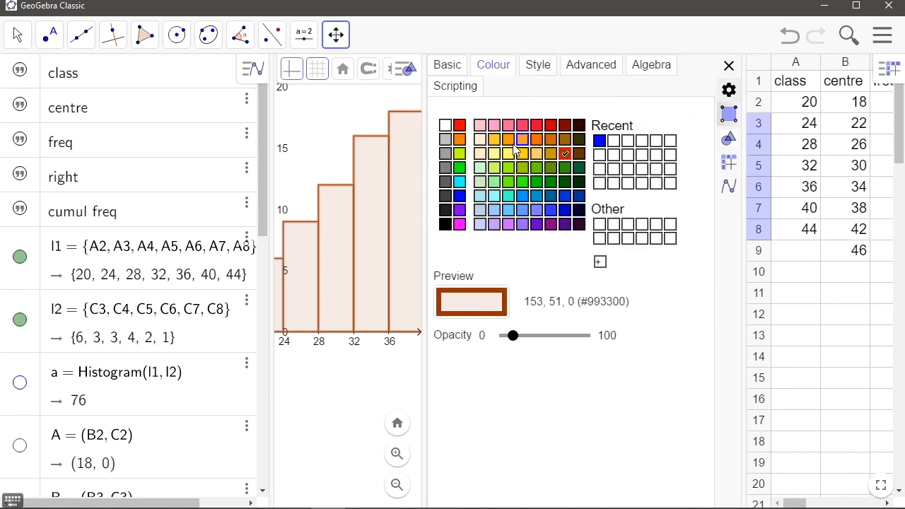
{"action": "left_click", "coordinate": [460, 210]}
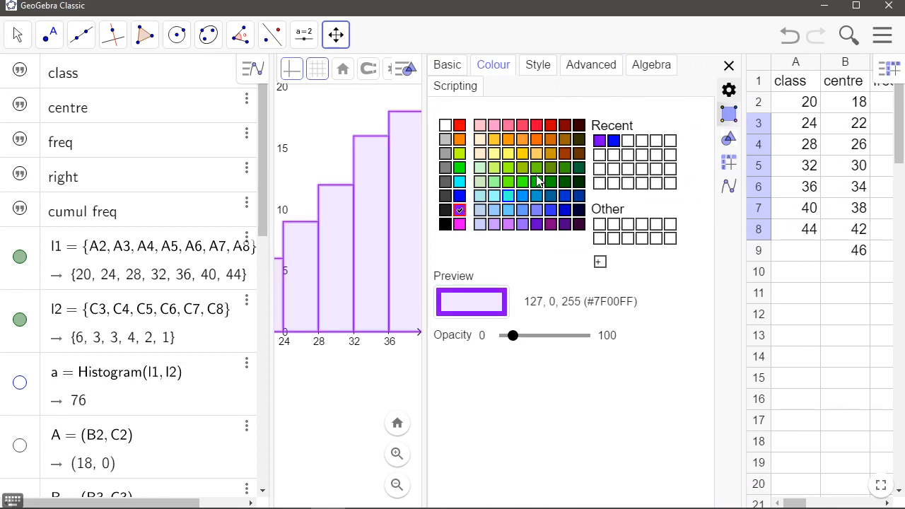
{"action": "left_click", "coordinate": [730, 65]}
Create a polyline from the right-endpoint and cumulative frequency cells D2:E8 to draw the cumulative frequency polygon
{"action": "left_click_drag", "start_coordinate": [431, 148], "coordinate": [399, 196]}
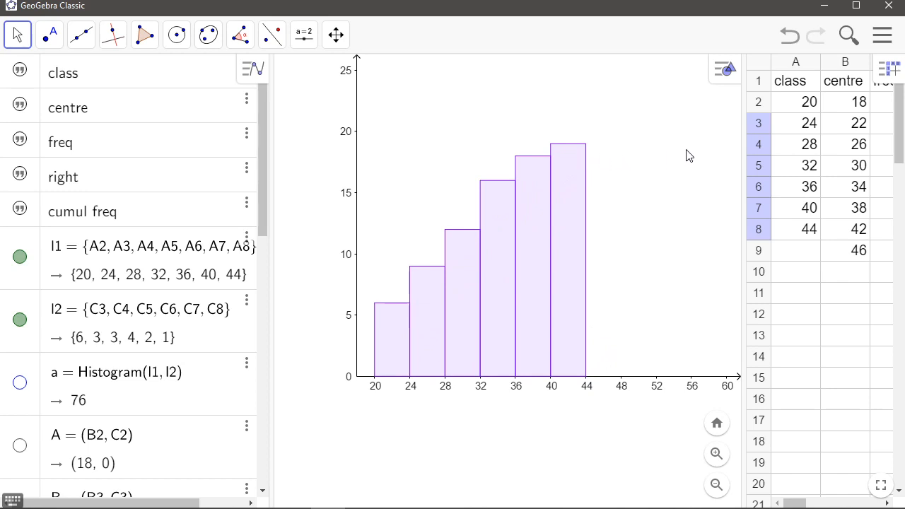
{"action": "left_click_drag", "start_coordinate": [744, 150], "coordinate": [534, 146]}
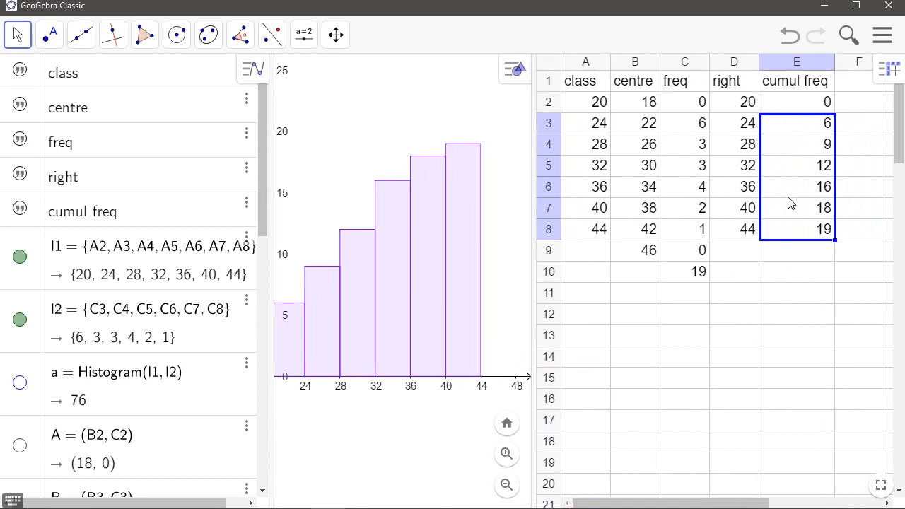
{"action": "left_click", "coordinate": [734, 108]}
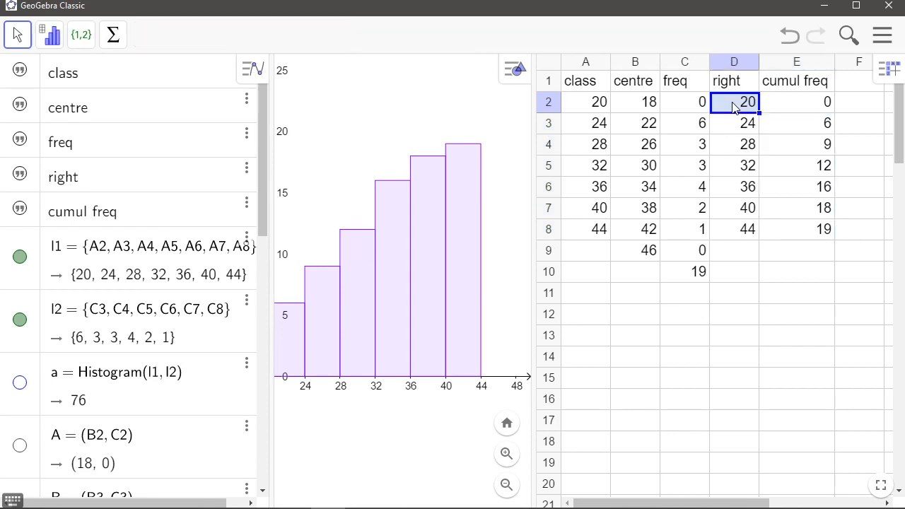
{"action": "left_click_drag", "start_coordinate": [725, 107], "coordinate": [792, 232]}
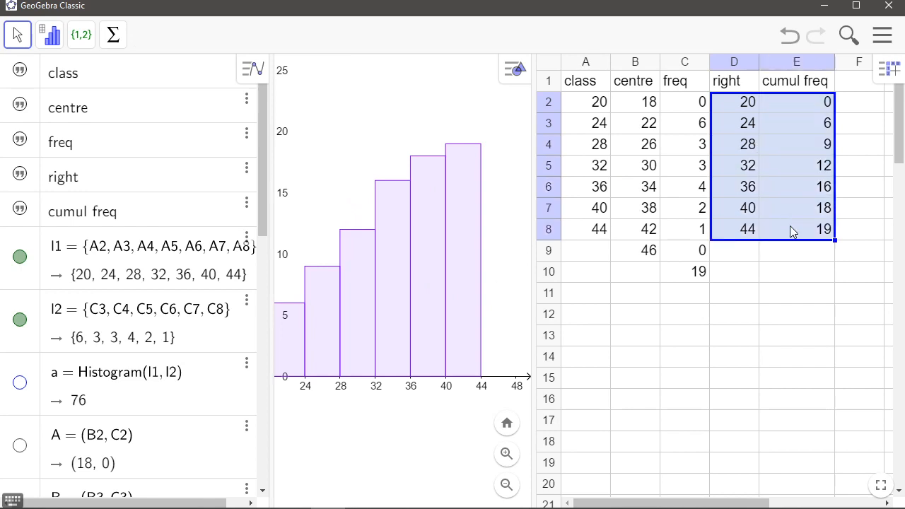
{"action": "right_click", "coordinate": [768, 126]}
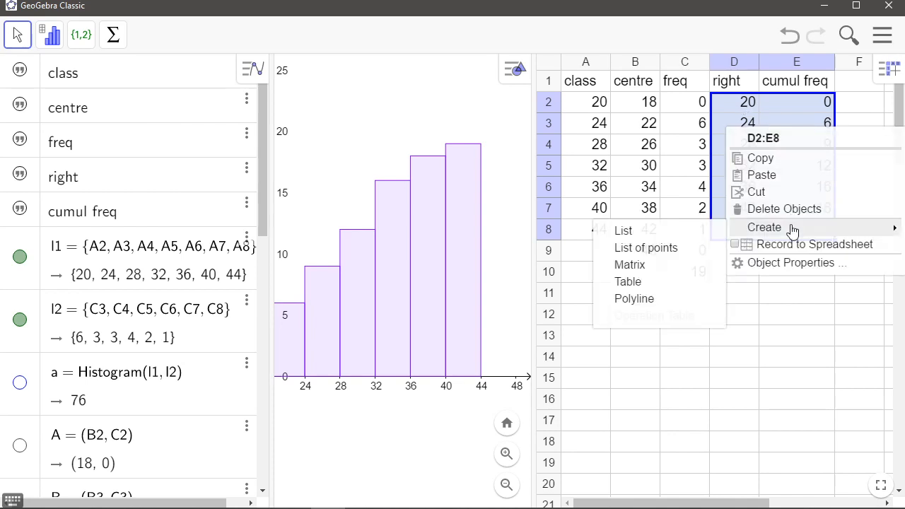
{"action": "mouse_move", "coordinate": [739, 228]}
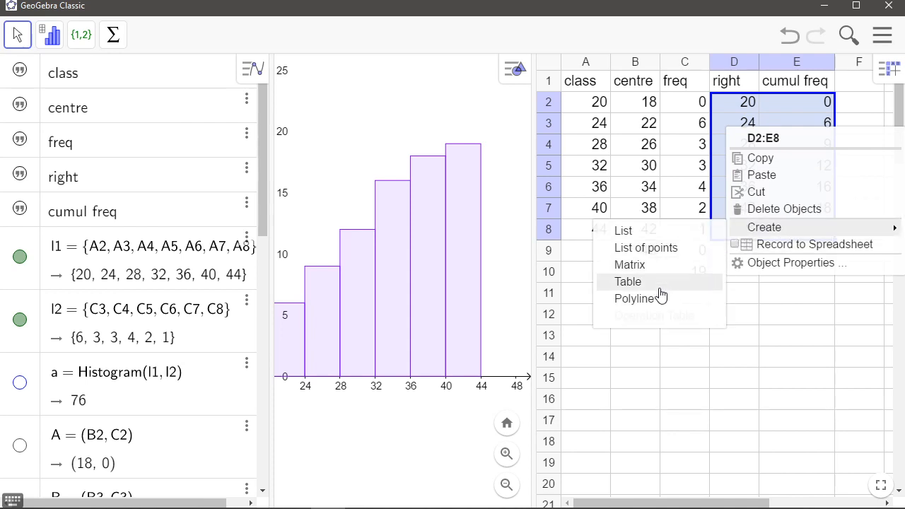
{"action": "left_click", "coordinate": [635, 299]}
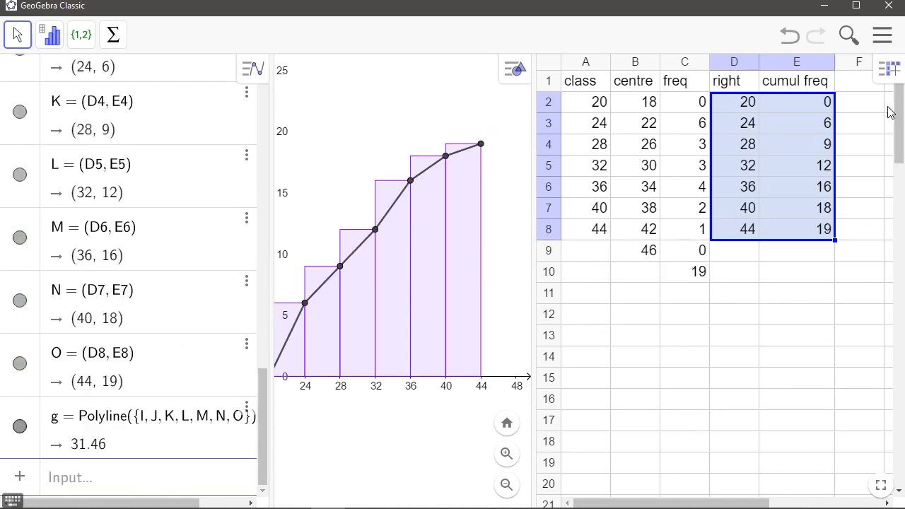
Set the cumulative frequency polygon's colour to orange-brown 204, 102, 0 (#CC6600)
{"action": "left_click_drag", "start_coordinate": [532, 151], "coordinate": [747, 122]}
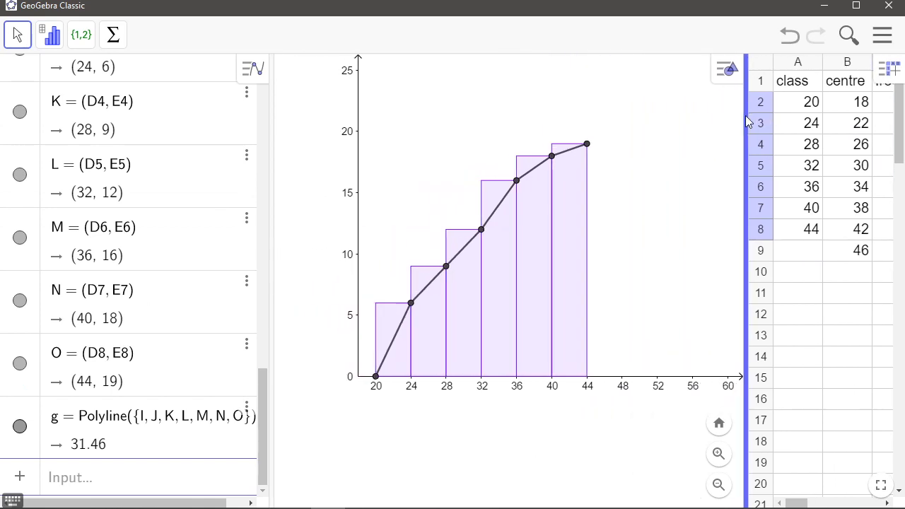
{"action": "left_click", "coordinate": [519, 109]}
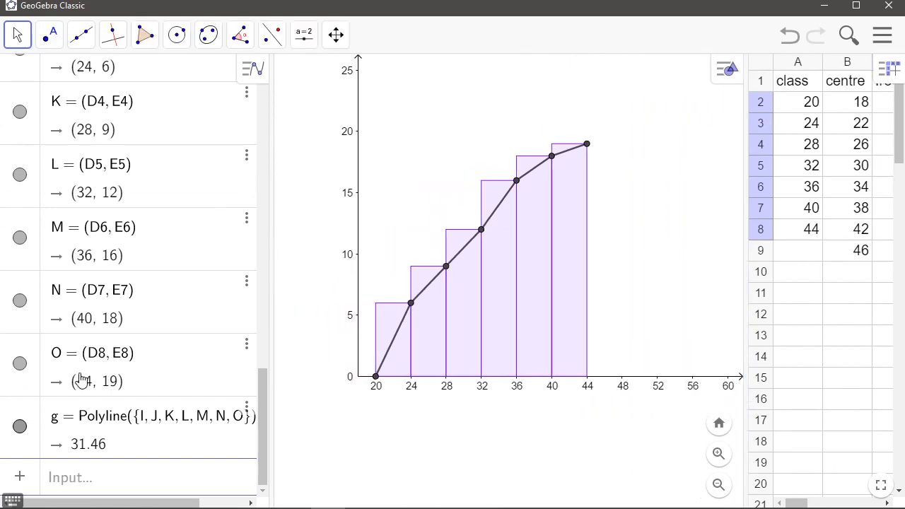
{"action": "left_click", "coordinate": [437, 286]}
{"action": "left_click", "coordinate": [605, 141]}
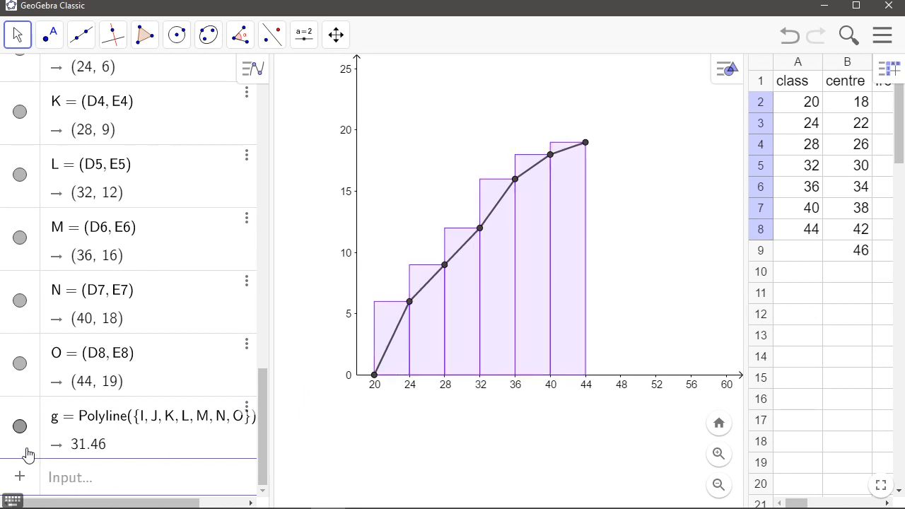
{"action": "left_click", "coordinate": [434, 286]}
{"action": "left_click", "coordinate": [246, 409]}
{"action": "left_click", "coordinate": [290, 453]}
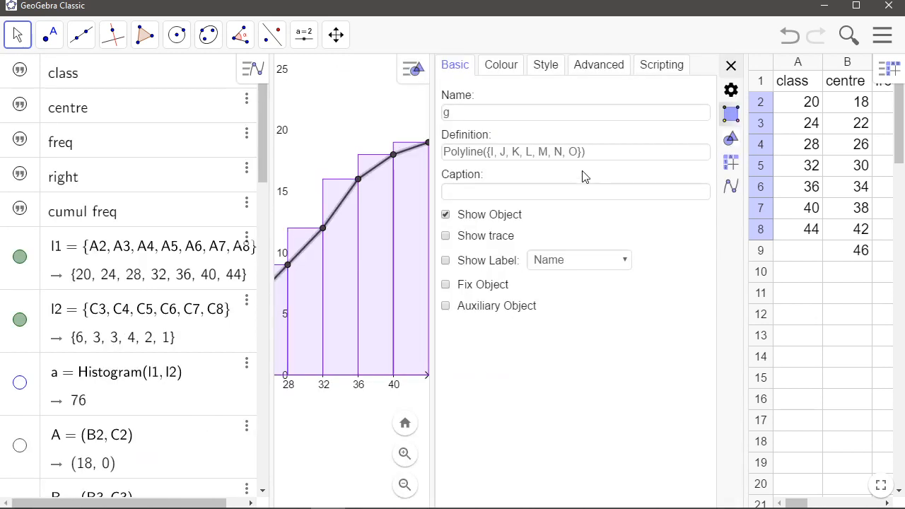
{"action": "left_click", "coordinate": [502, 66]}
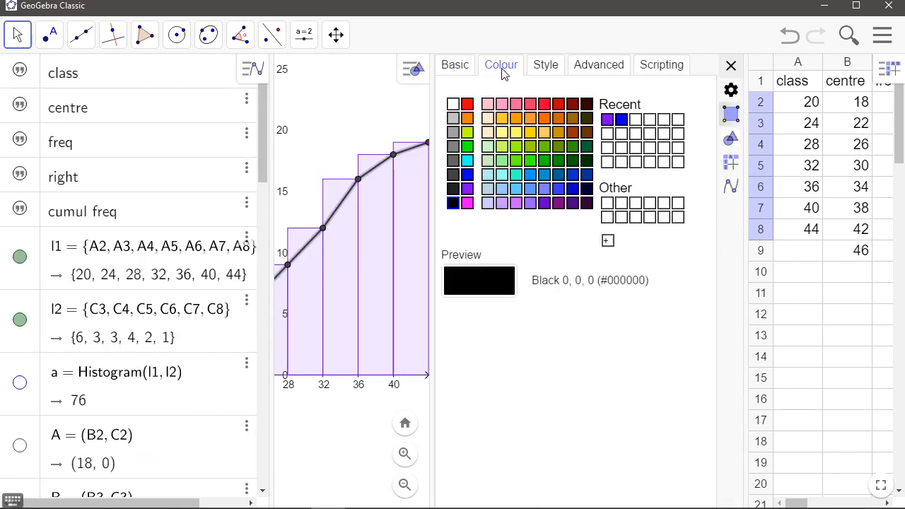
{"action": "left_click", "coordinate": [468, 119]}
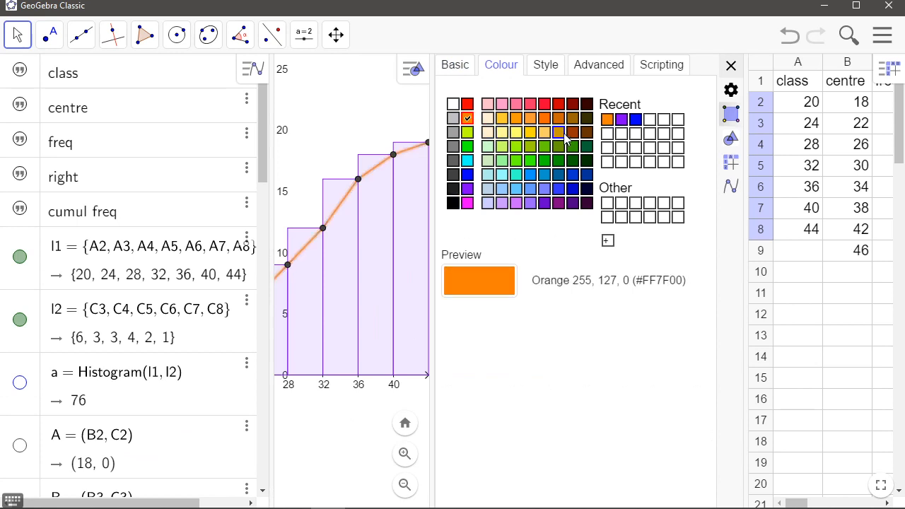
{"action": "left_click", "coordinate": [545, 119]}
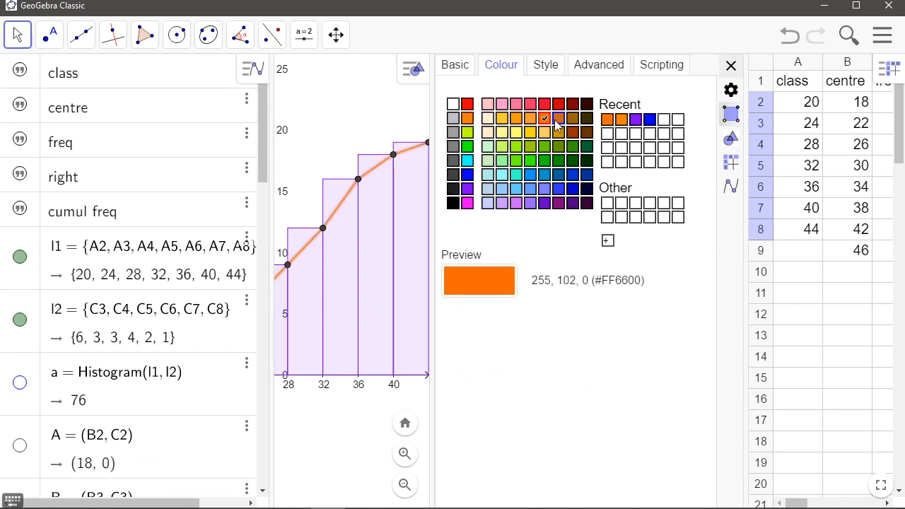
{"action": "left_click", "coordinate": [558, 120]}
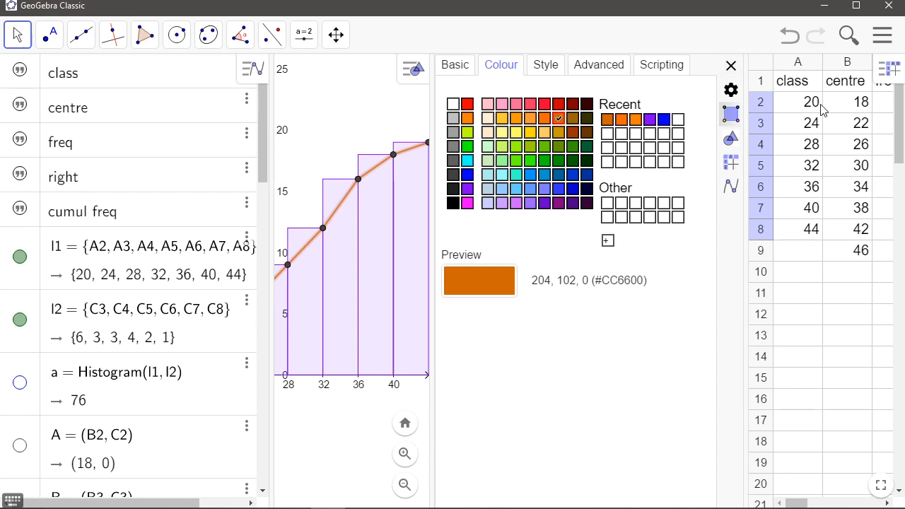
{"action": "left_click", "coordinate": [731, 66]}
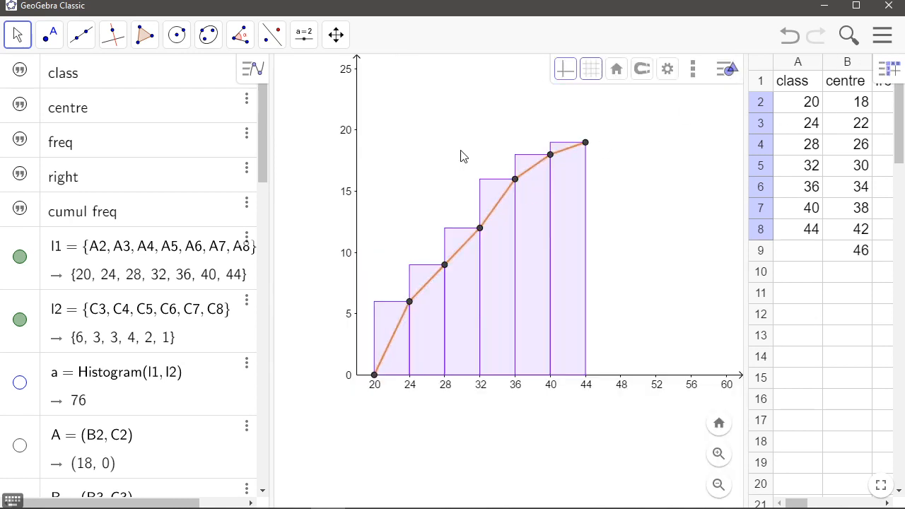
Hide the points I to O that define the cumulative frequency polygon
{"action": "scroll", "coordinate": [57, 265], "scroll_direction": "down", "scroll_amount": 15}
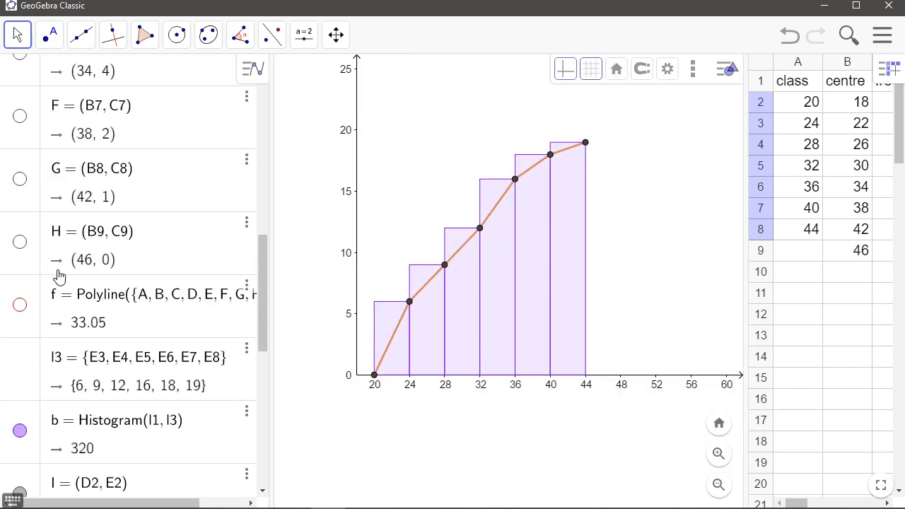
{"action": "left_click", "coordinate": [20, 139]}
{"action": "left_click", "coordinate": [20, 76]}
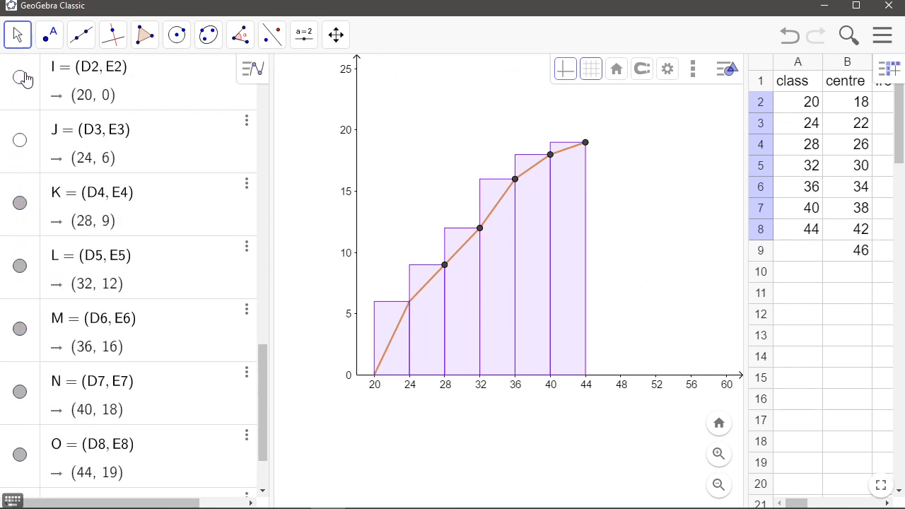
{"action": "scroll", "coordinate": [29, 105], "scroll_direction": "up", "scroll_amount": 1}
{"action": "left_click", "coordinate": [20, 275]}
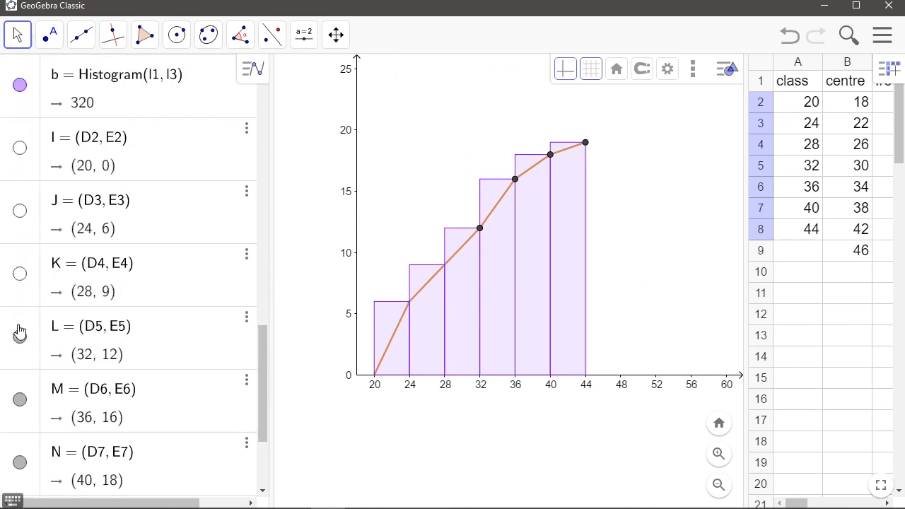
{"action": "left_click", "coordinate": [23, 338]}
{"action": "left_click", "coordinate": [20, 399]}
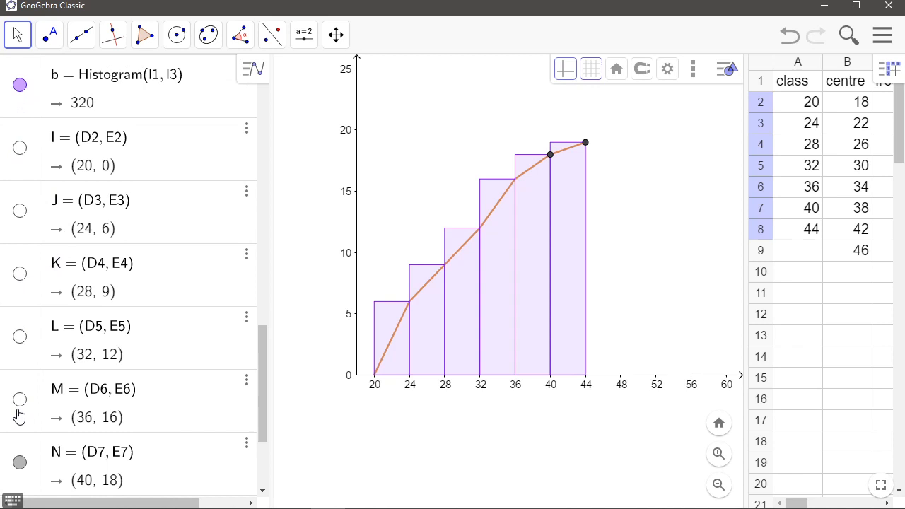
{"action": "left_click", "coordinate": [20, 463]}
{"action": "scroll", "coordinate": [57, 379], "scroll_direction": "down", "scroll_amount": 3}
{"action": "left_click", "coordinate": [20, 384]}
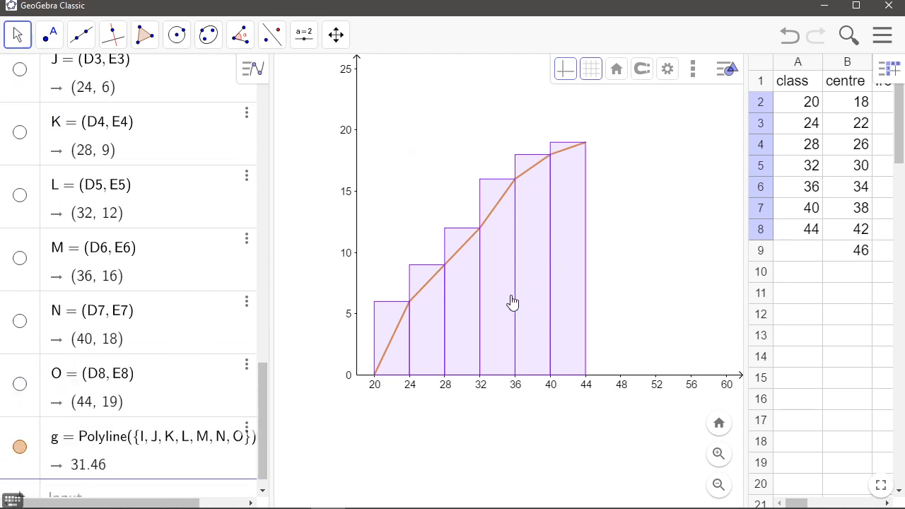
Hide the cumulative frequency polygon and the cumulative frequency histogram
{"action": "left_click", "coordinate": [383, 368]}
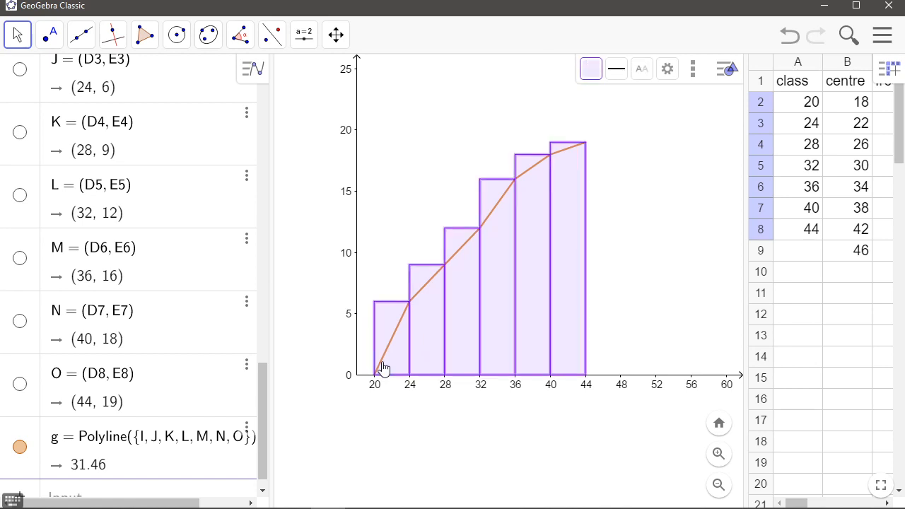
{"action": "left_click", "coordinate": [661, 219]}
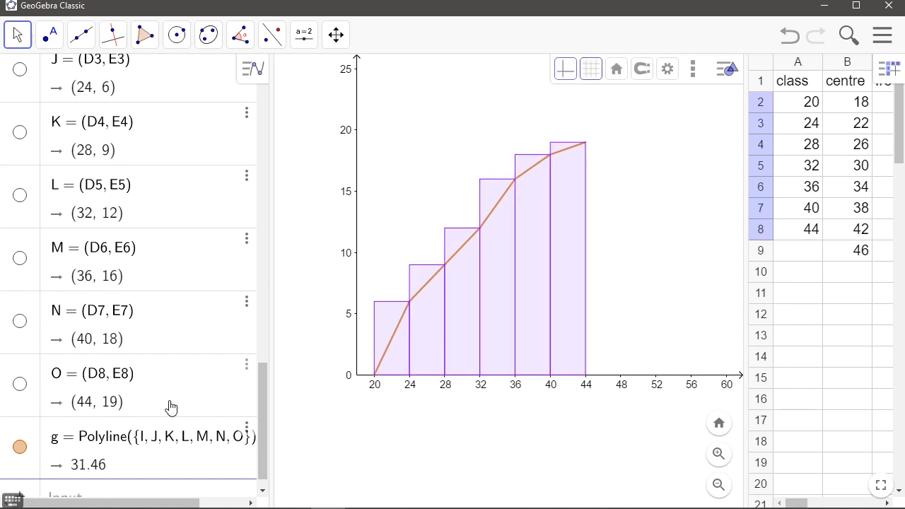
{"action": "left_click", "coordinate": [20, 447]}
{"action": "left_click", "coordinate": [19, 447]}
{"action": "left_click", "coordinate": [20, 447]}
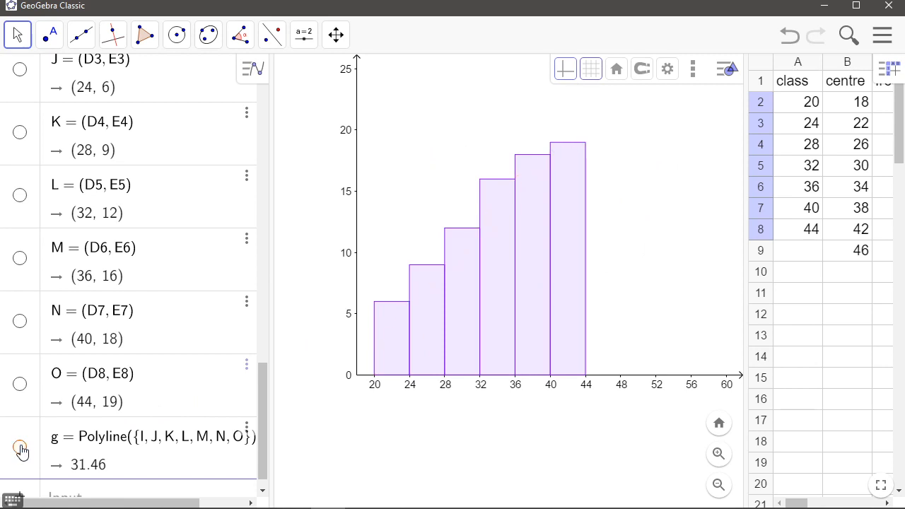
{"action": "scroll", "coordinate": [44, 297], "scroll_direction": "up", "scroll_amount": 5}
{"action": "left_click", "coordinate": [19, 227]}
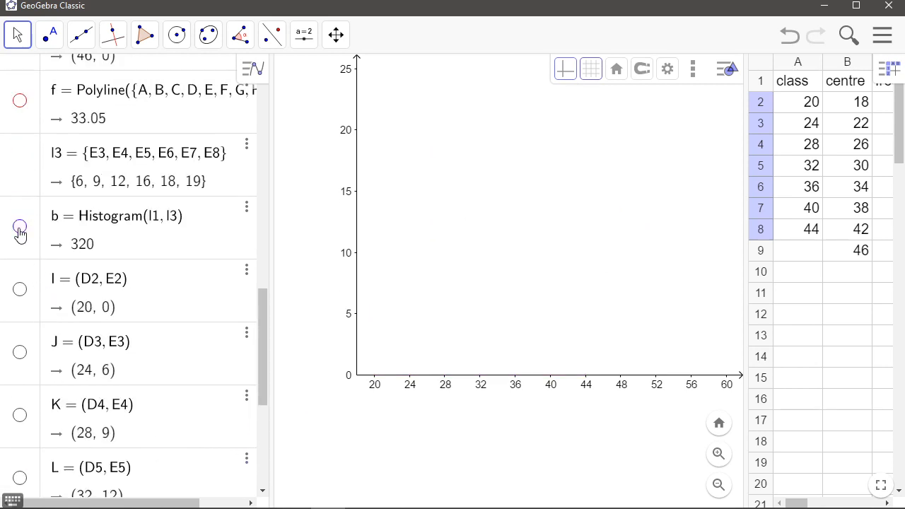
Show the frequency polygon f and the cumulative frequency polygon g together
{"action": "scroll", "coordinate": [20, 236], "scroll_direction": "up", "scroll_amount": 5}
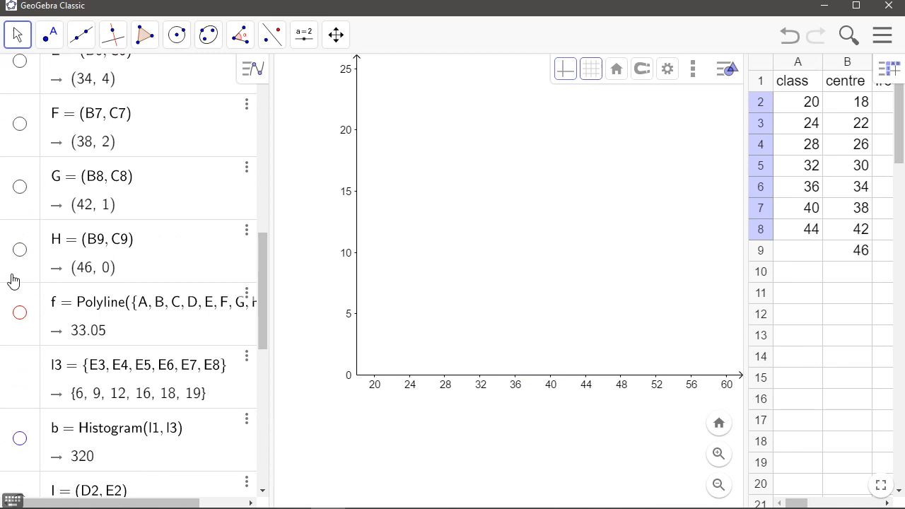
{"action": "left_click", "coordinate": [20, 312]}
{"action": "scroll", "coordinate": [14, 273], "scroll_direction": "up", "scroll_amount": 5}
{"action": "scroll", "coordinate": [63, 256], "scroll_direction": "down", "scroll_amount": 10}
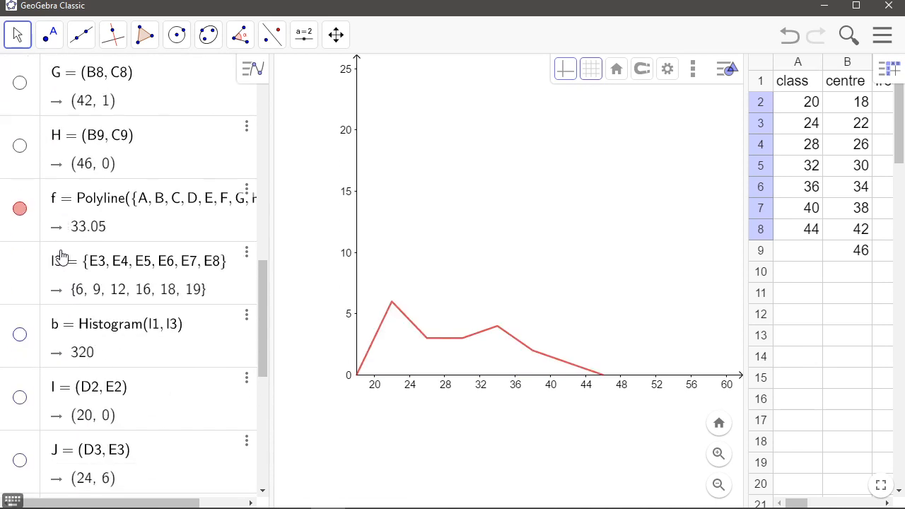
{"action": "left_click", "coordinate": [20, 428]}
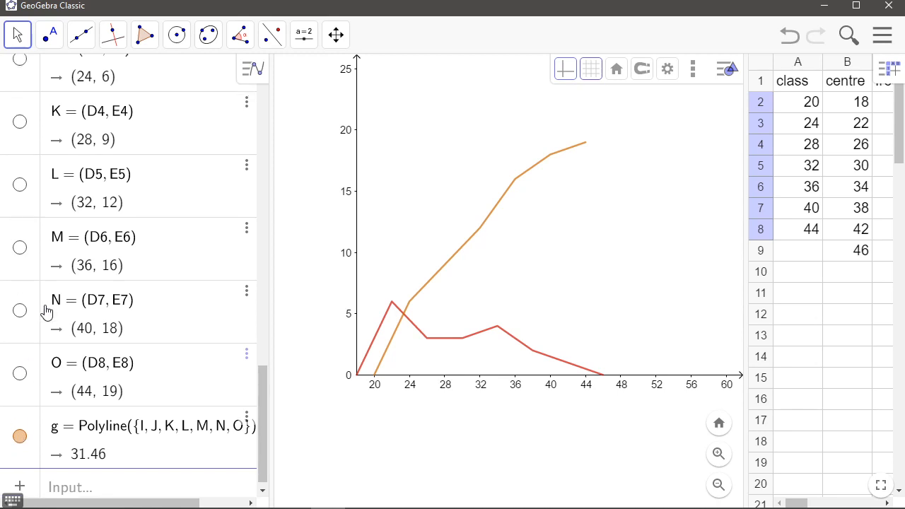
Show both the frequency histogram a and the cumulative frequency histogram b alongside the polygons
{"action": "scroll", "coordinate": [45, 309], "scroll_direction": "up", "scroll_amount": 13}
{"action": "scroll", "coordinate": [44, 288], "scroll_direction": "up", "scroll_amount": 13}
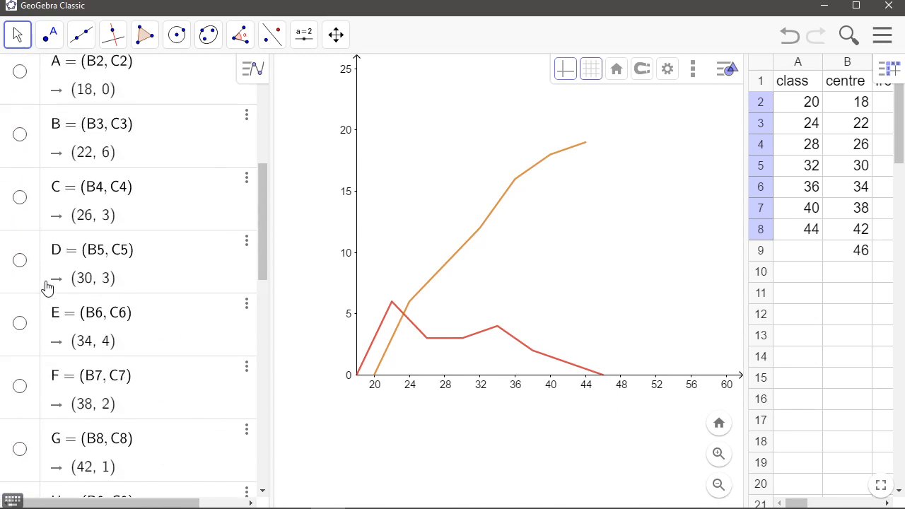
{"action": "left_click", "coordinate": [19, 293]}
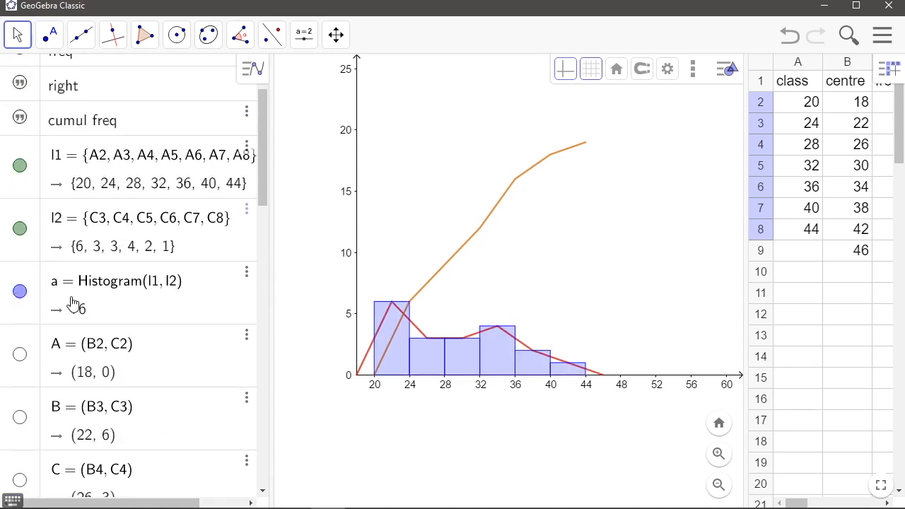
{"action": "scroll", "coordinate": [75, 307], "scroll_direction": "down", "scroll_amount": 16}
{"action": "scroll", "coordinate": [75, 306], "scroll_direction": "down", "scroll_amount": 2}
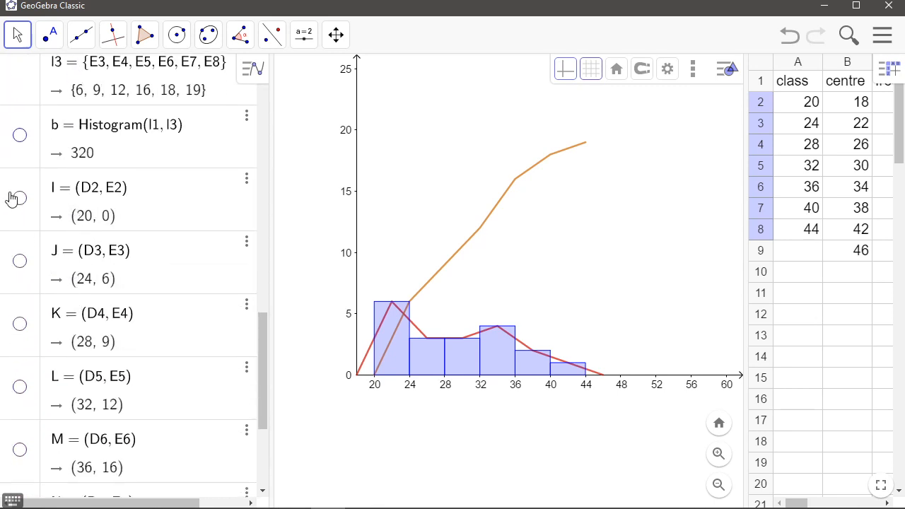
{"action": "left_click", "coordinate": [19, 135]}
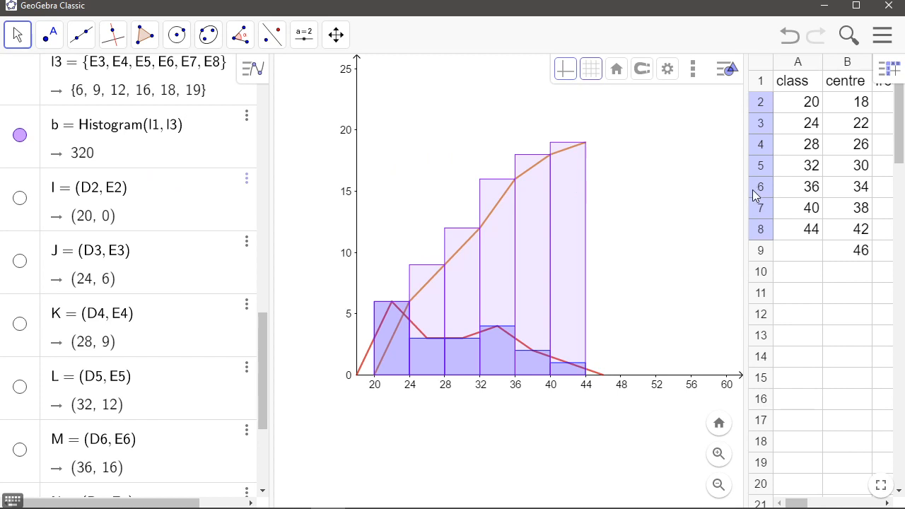
{"action": "left_click_drag", "start_coordinate": [751, 197], "coordinate": [557, 201]}
{"action": "left_click", "coordinate": [717, 317]}
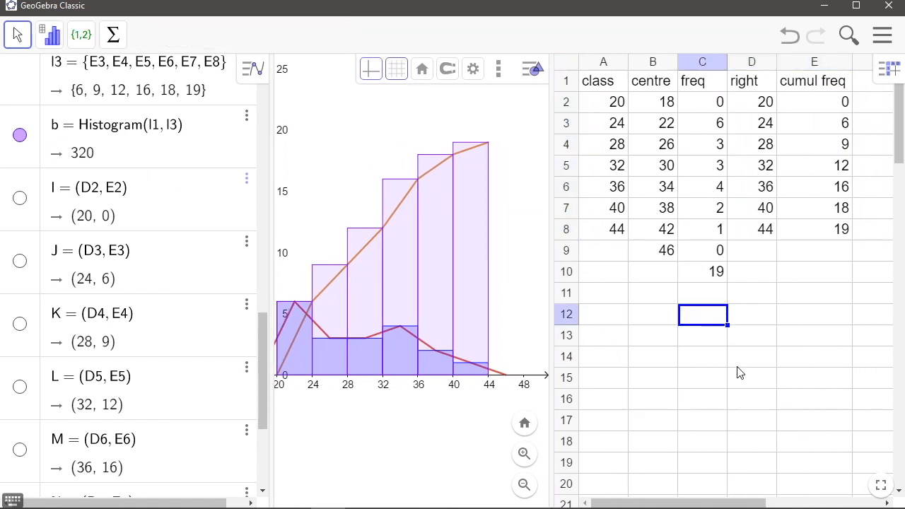